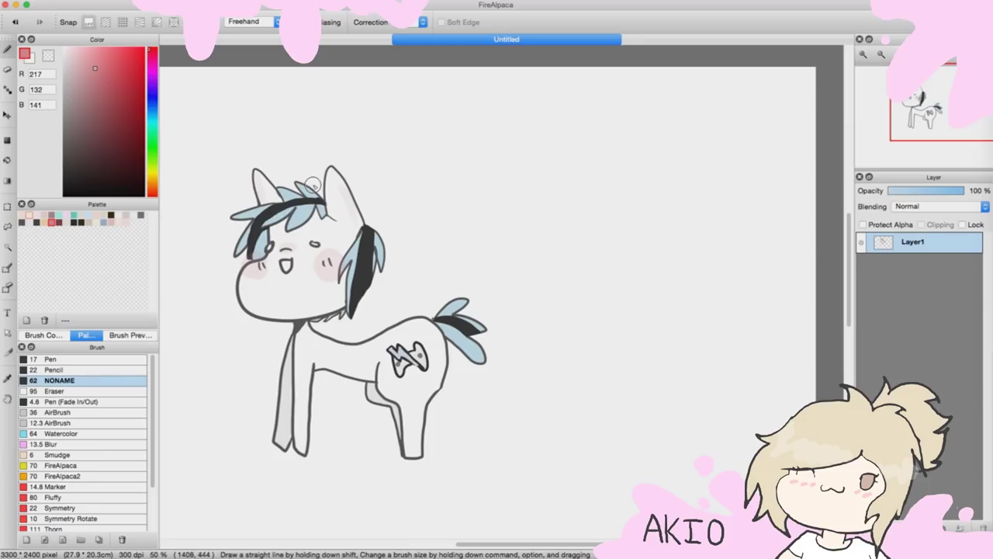
Brush soft shading onto the white pony's head and body with the low-opacity NONAME brush.
mouse_move(388, 308)
left_mouse_down()
mouse_move(420, 277)
mouse_move(369, 258)
left_mouse_up()
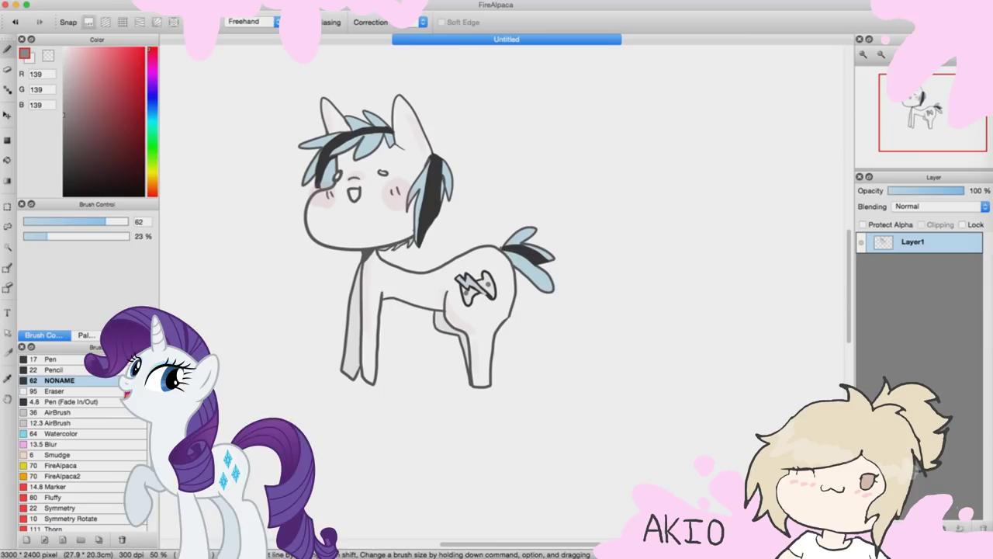
left_click(81, 2)
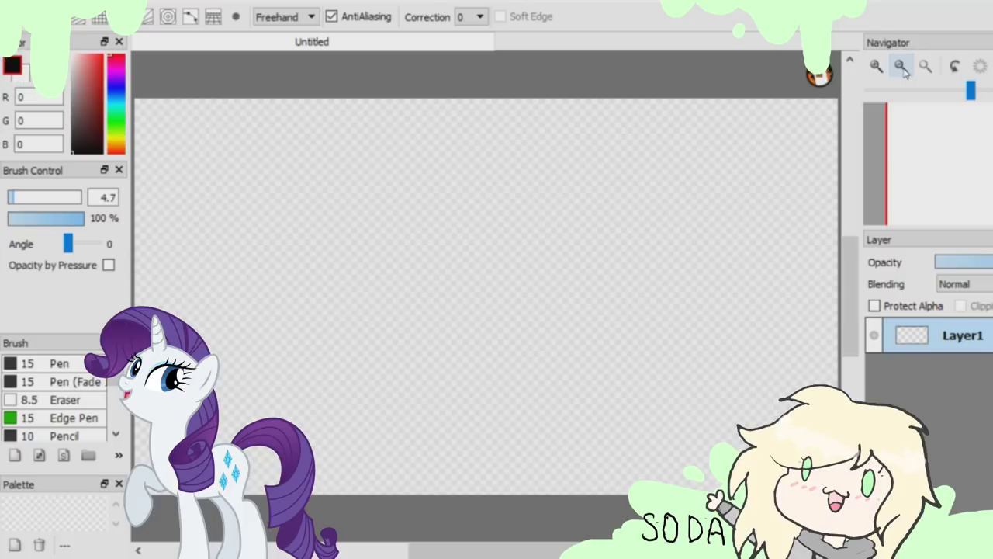
Sketch overlapping rough construction circles for the unicorn's head, chest and hindquarters on the blank canvas.
mouse_move(440, 227)
left_mouse_down()
mouse_move(453, 275)
mouse_move(505, 276)
left_mouse_up()
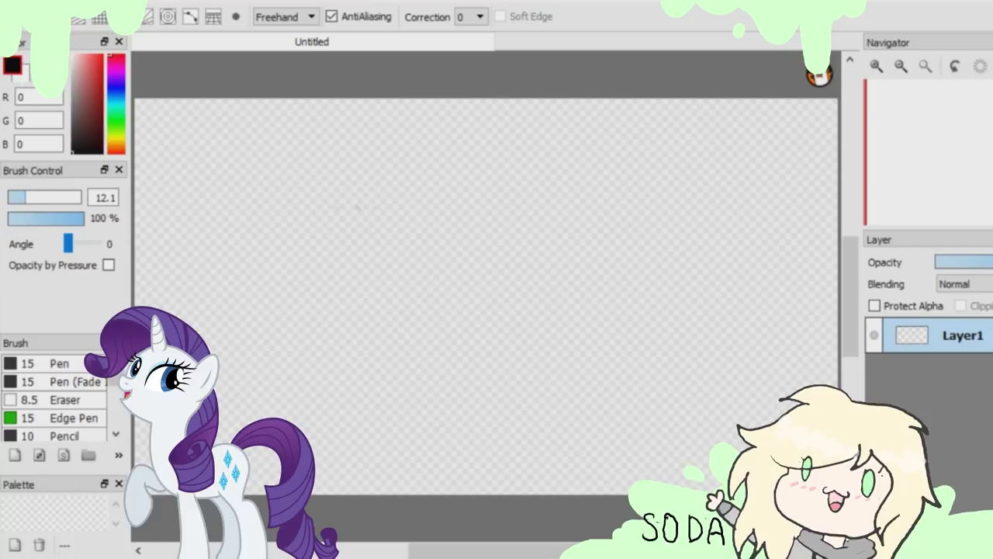
mouse_move(373, 164)
left_mouse_down()
mouse_move(337, 250)
mouse_move(428, 225)
mouse_move(334, 232)
left_mouse_up()
mouse_move(392, 272)
left_mouse_down()
mouse_move(403, 299)
mouse_move(501, 310)
mouse_move(447, 371)
left_mouse_up()
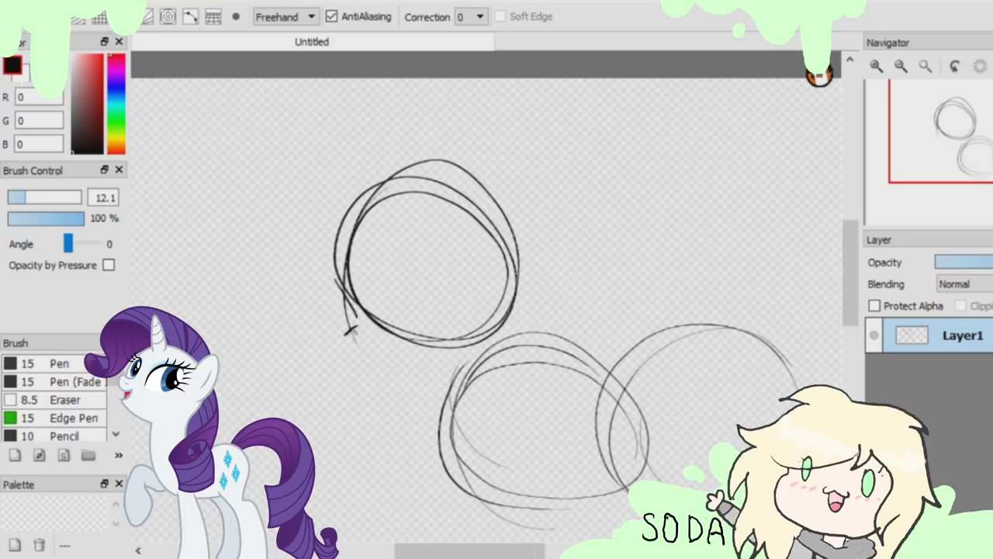
Sketch the unicorn's face on the head circle, with a pointed muzzle, lashed half-closed eye and small open mouth.
mouse_move(358, 329)
left_mouse_down()
mouse_move(334, 343)
mouse_move(332, 357)
left_mouse_up()
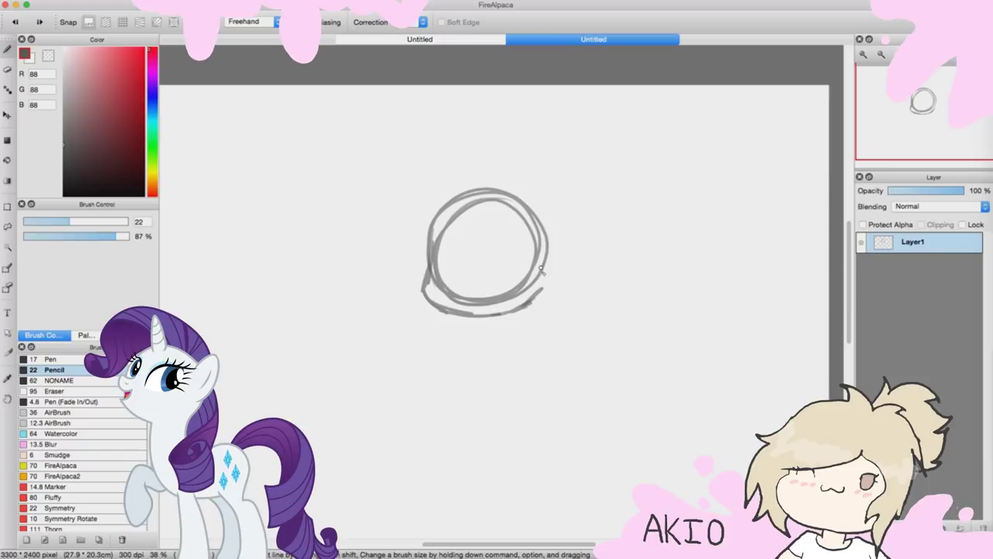
mouse_move(541, 270)
left_mouse_down()
mouse_move(534, 173)
mouse_move(499, 146)
mouse_move(492, 189)
mouse_move(436, 169)
mouse_move(417, 185)
mouse_move(425, 262)
left_mouse_up()
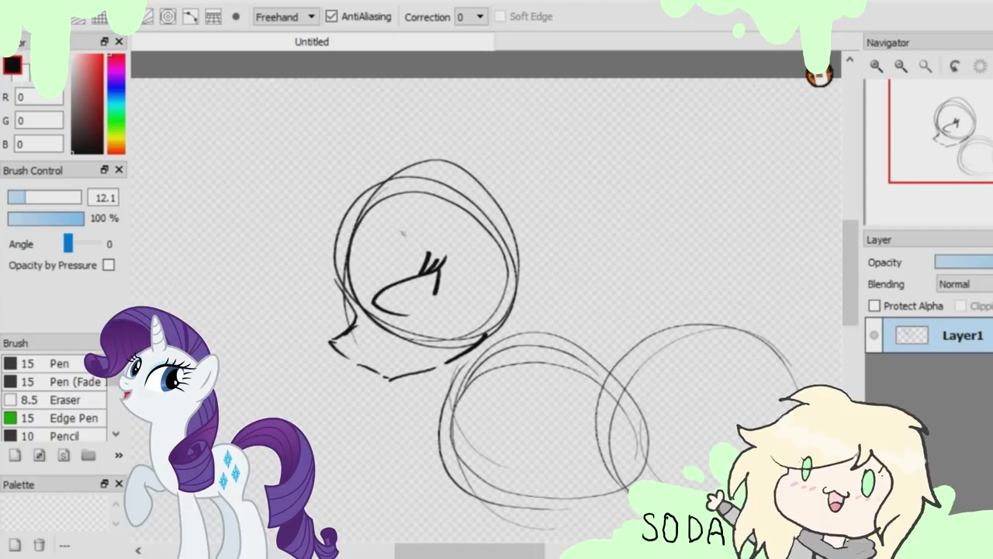
left_click_drag(407, 280, 431, 290)
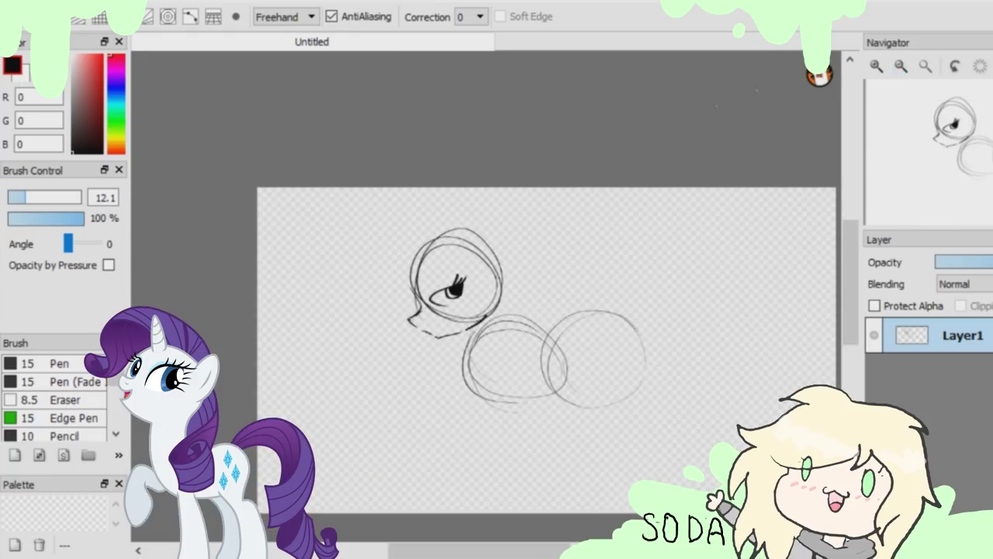
left_click(876, 66)
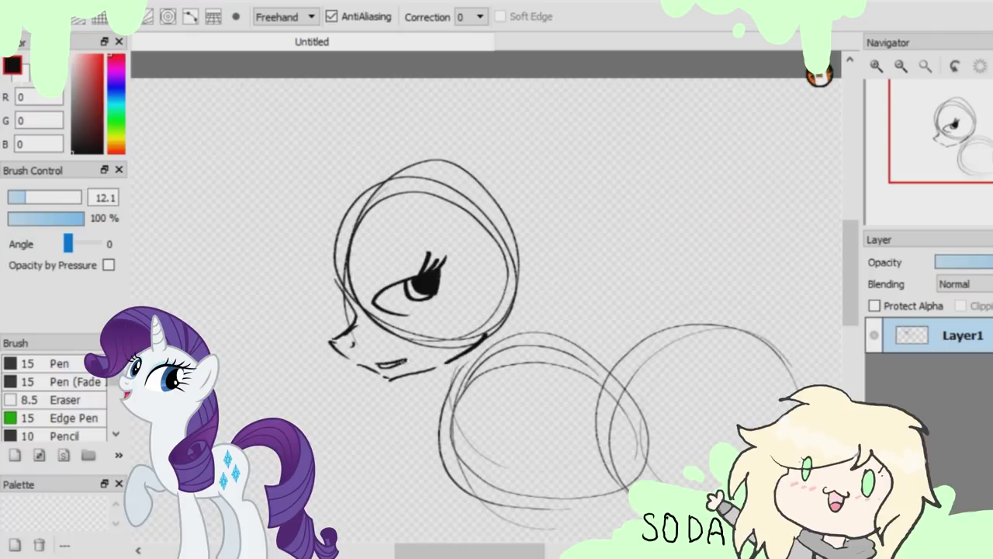
left_click_drag(376, 362, 402, 365)
Sketch a tall pointed ear with an inner-ear line and fur tufts on top of the head circle.
left_click(901, 65)
left_click_drag(444, 222, 533, 154)
left_click_drag(533, 153, 509, 257)
left_click_drag(519, 175, 492, 233)
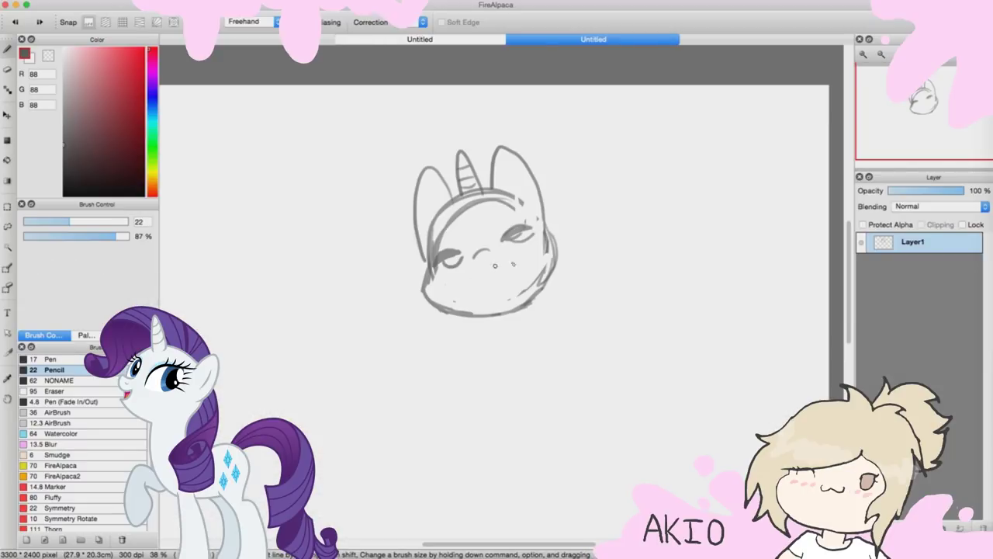
Sketch the unicorn's mane outline, with locks sweeping over the forehead and long hair falling behind the ear.
left_click_drag(395, 151, 470, 240)
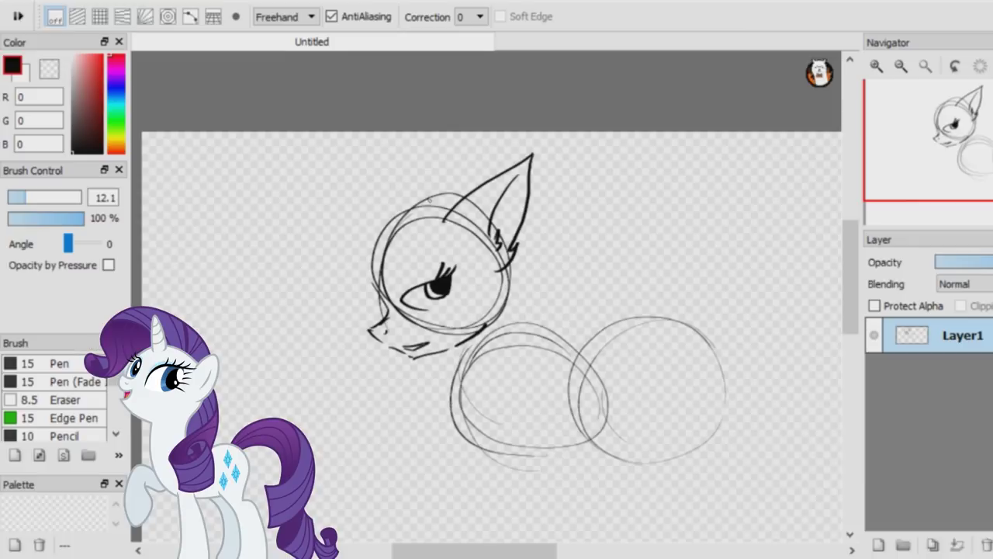
left_click_drag(421, 181, 434, 210)
key("ctrl+z")
mouse_move(416, 168)
left_mouse_down()
mouse_move(436, 211)
mouse_move(470, 194)
mouse_move(341, 236)
left_mouse_up()
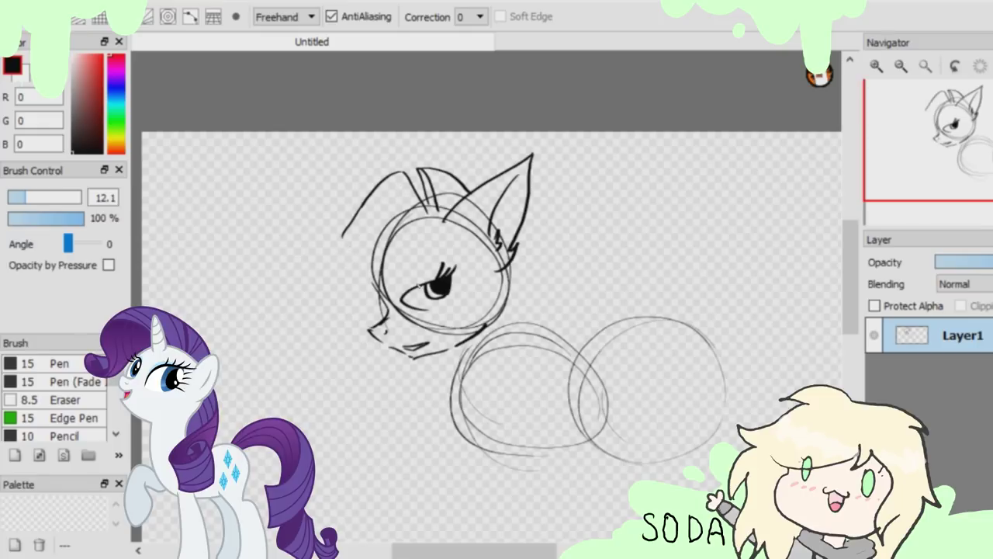
left_click_drag(569, 236, 593, 236)
left_click_drag(337, 252, 367, 298)
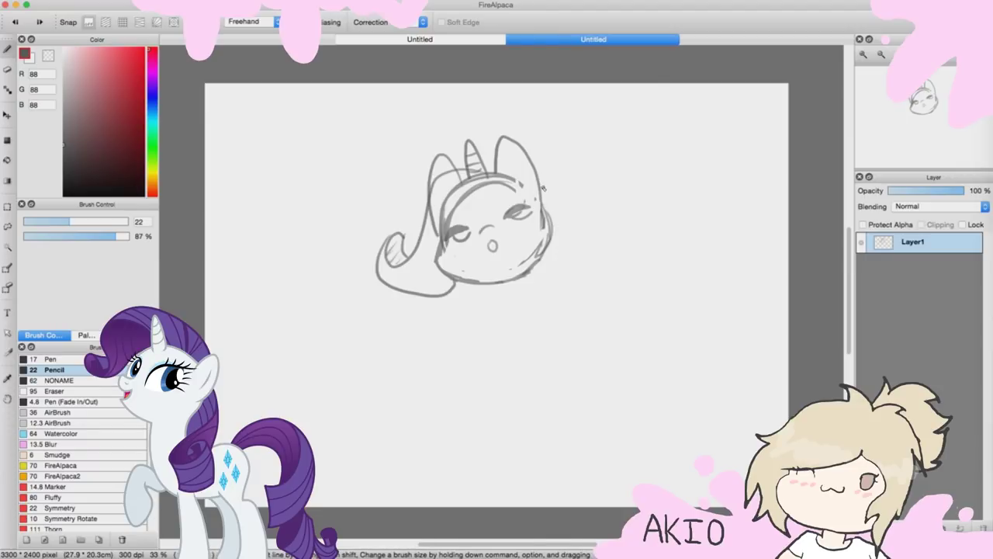
left_click_drag(538, 181, 580, 295)
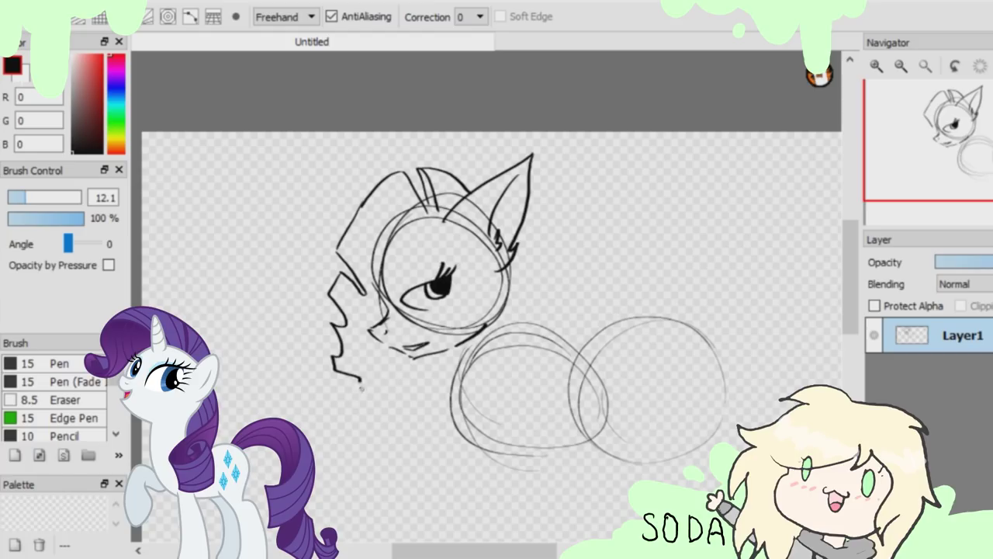
Undo the last jagged forelock strokes and redraw the curled forelock in front of the face.
left_click_drag(354, 393, 376, 388)
key("ctrl+z")
key("ctrl+z")
left_click_drag(344, 273, 361, 332)
mouse_move(365, 298)
left_mouse_down()
mouse_move(384, 313)
mouse_move(358, 321)
mouse_move(359, 302)
mouse_move(380, 331)
mouse_move(354, 331)
mouse_move(335, 349)
left_mouse_up()
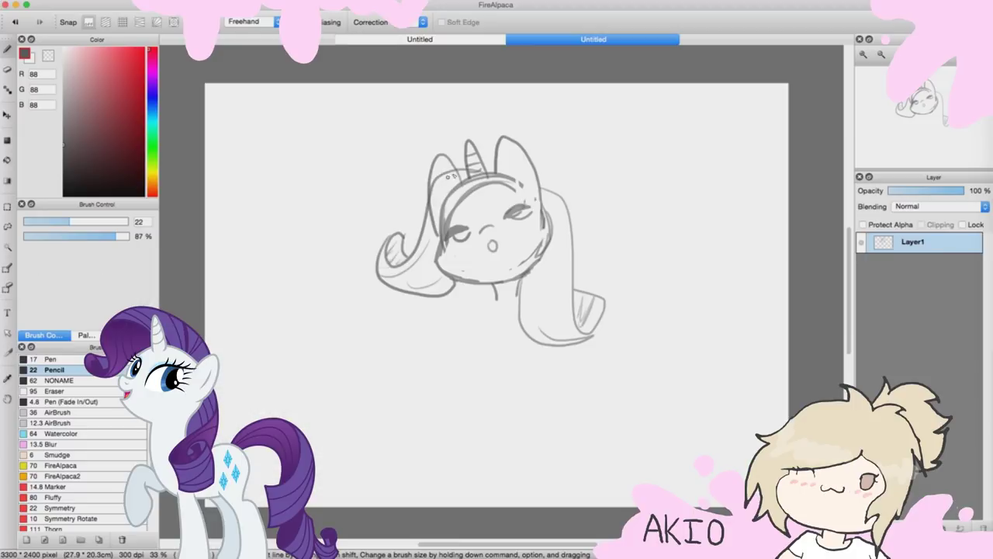
Add strand lines to the long back mane and erase stray guide lines around the face.
left_click_drag(554, 203, 558, 270)
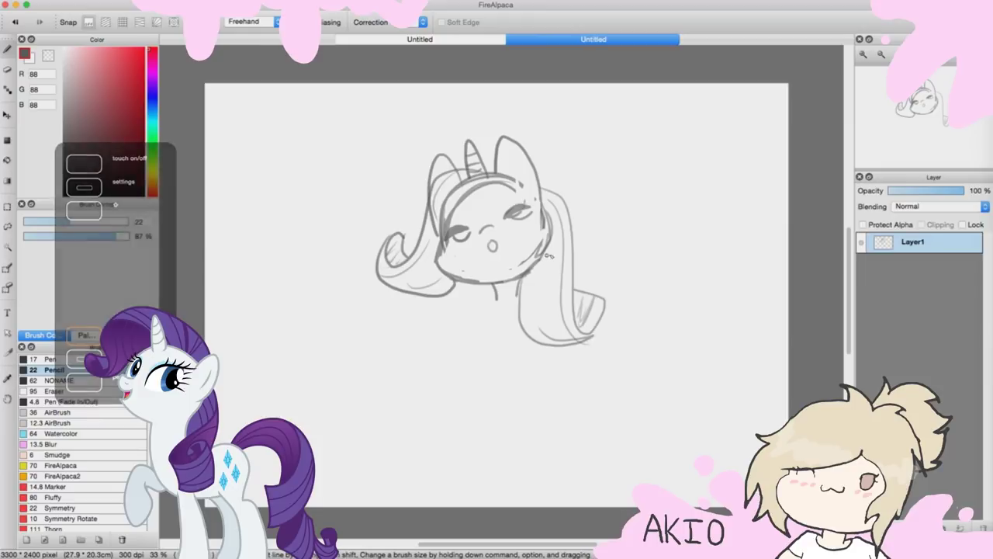
left_click_drag(512, 248, 483, 189)
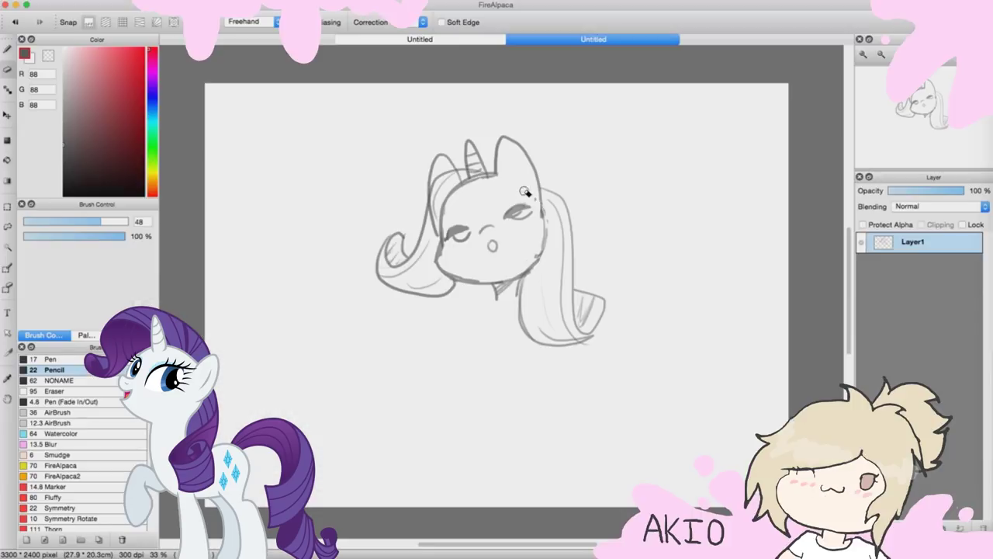
left_click_drag(534, 211, 542, 203)
key("super+plus")
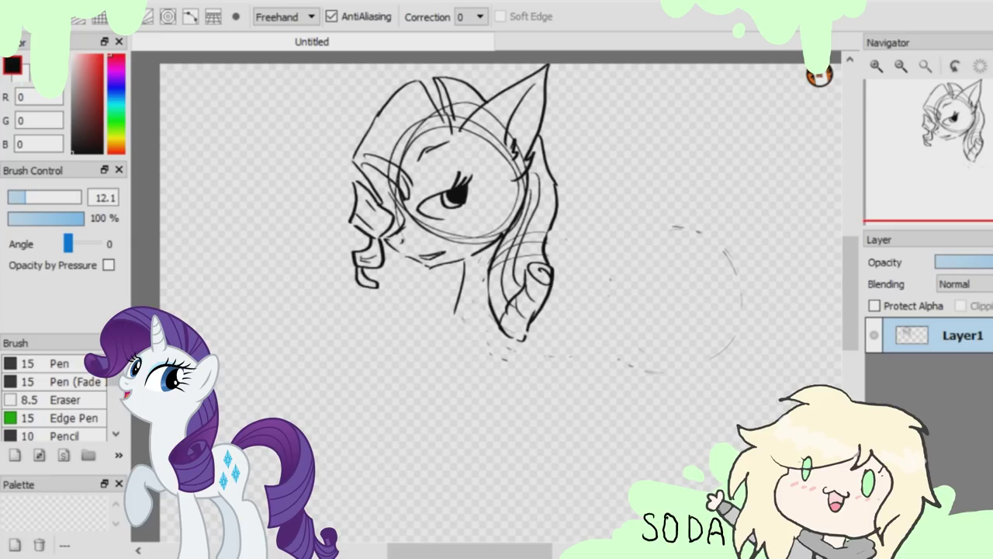
Sketch the unicorn's neck and chest below the head, continuing into the straight front leg.
mouse_move(543, 287)
left_mouse_down()
mouse_move(466, 326)
mouse_move(574, 311)
left_mouse_up()
left_click_drag(473, 284, 458, 353)
scroll(501, 256, "down", 2)
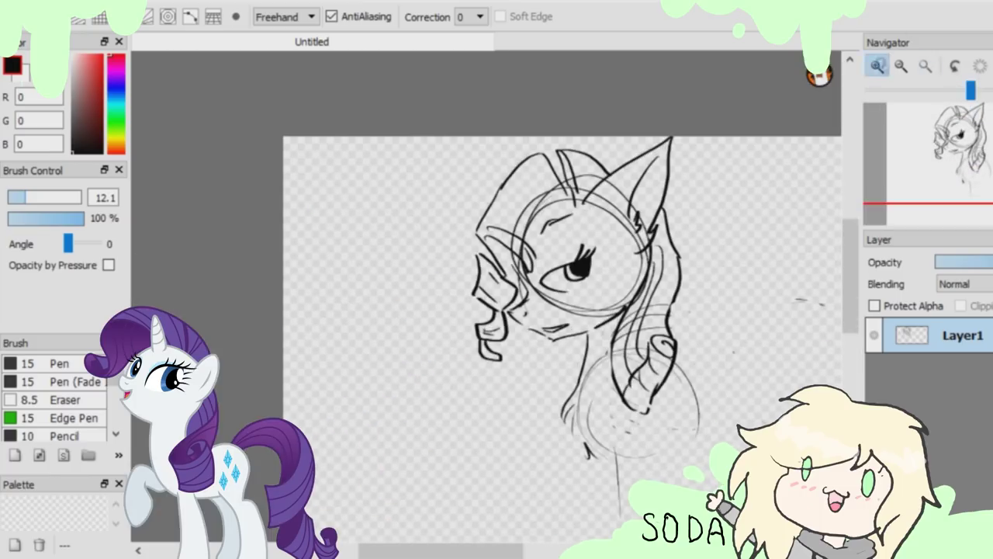
left_click(876, 66)
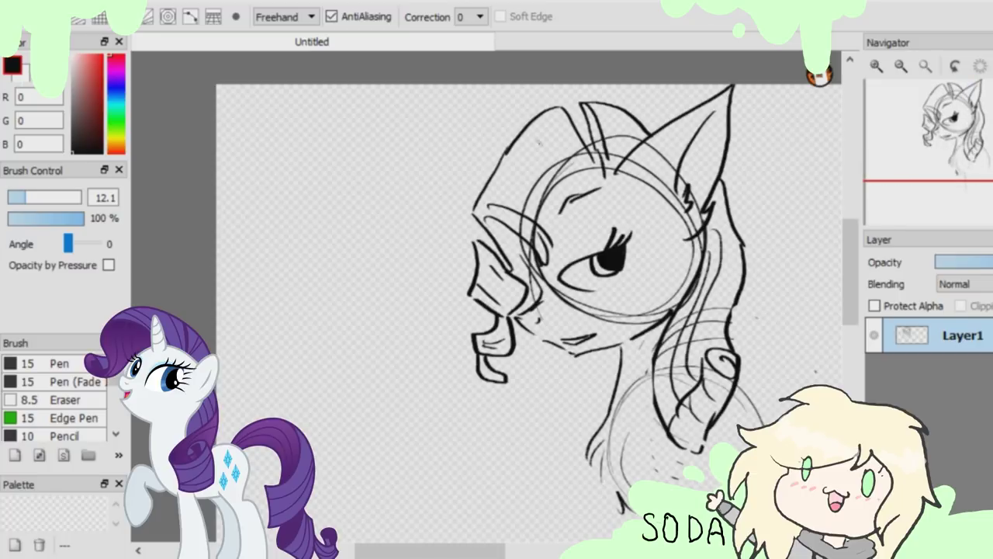
key("ctrl+minus")
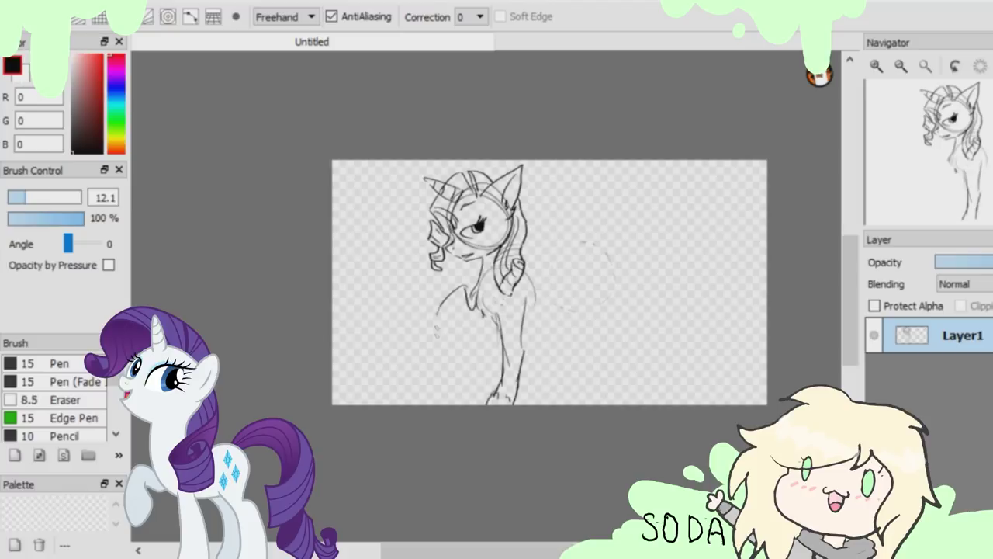
mouse_move(463, 289)
left_mouse_down()
mouse_move(472, 310)
mouse_move(444, 318)
mouse_move(461, 362)
left_mouse_up()
left_click_drag(469, 337, 474, 343)
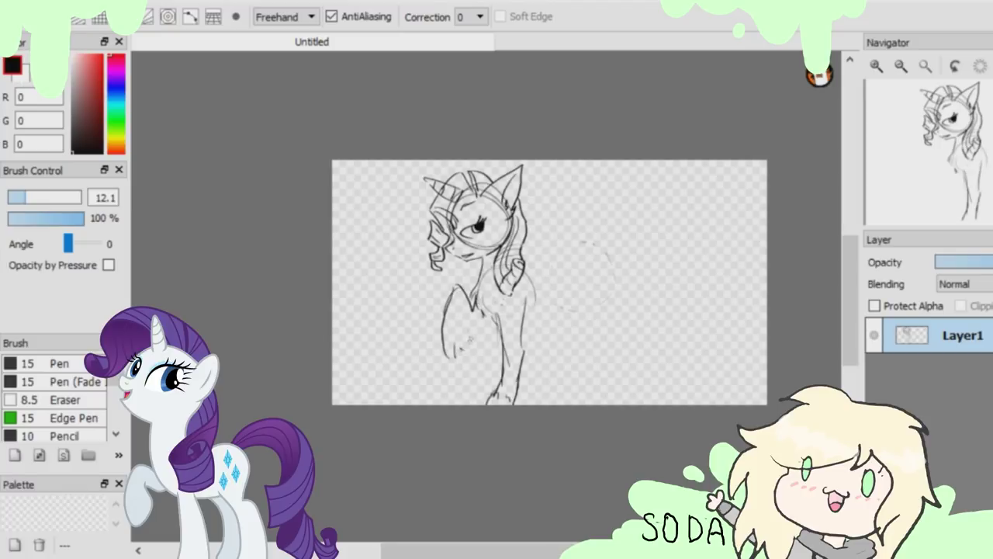
key("ctrl+z")
key("ctrl+z")
key("ctrl+z")
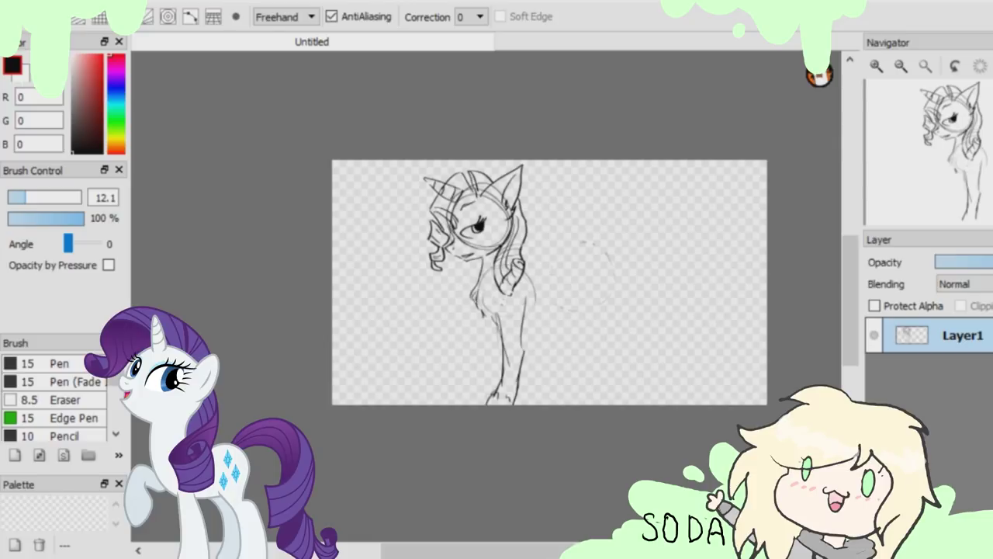
Sketch the bent, raised foreleg in front of the chest and outline the standing front leg.
mouse_move(475, 285)
left_mouse_down()
mouse_move(466, 315)
mouse_move(443, 320)
left_mouse_up()
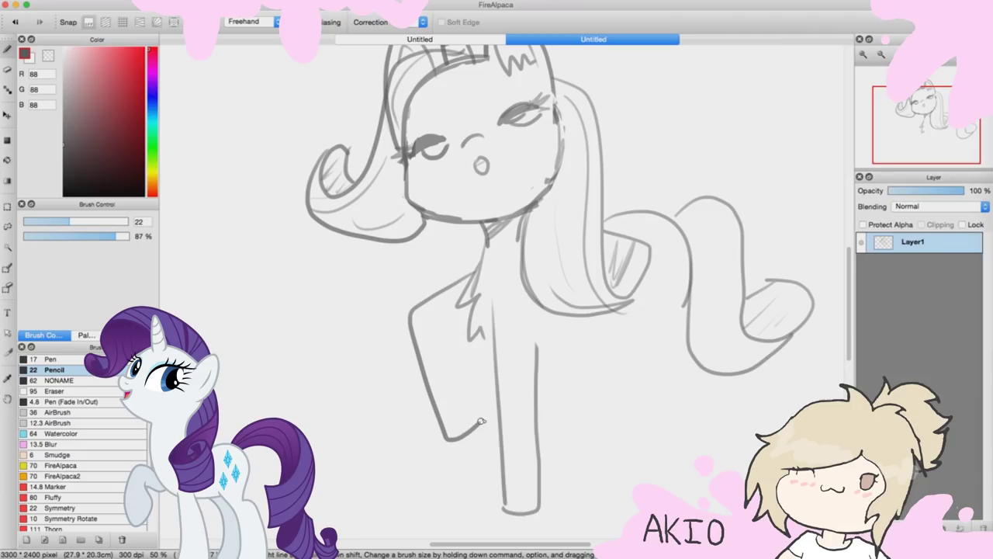
mouse_move(486, 423)
left_mouse_down()
mouse_move(453, 334)
mouse_move(468, 327)
left_mouse_up()
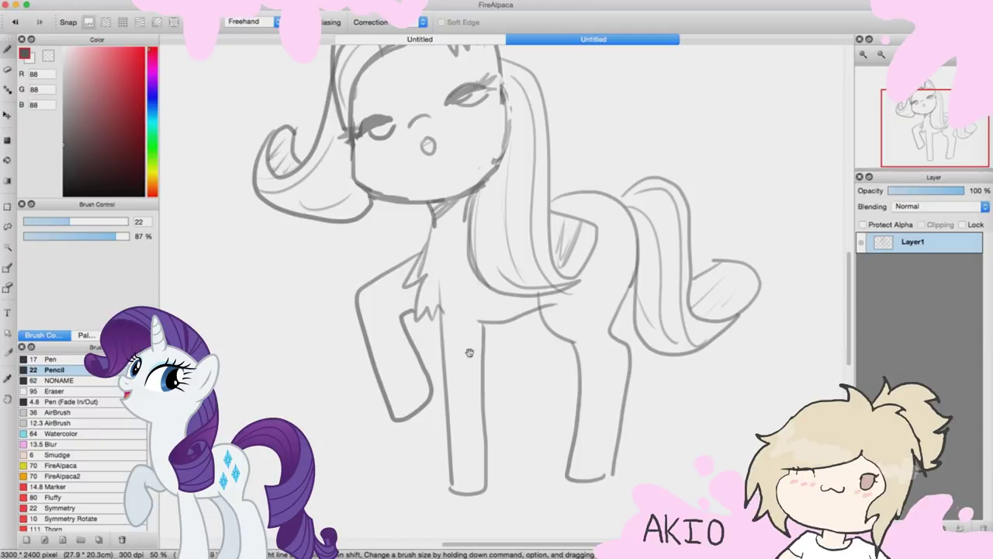
left_click_drag(482, 326, 493, 492)
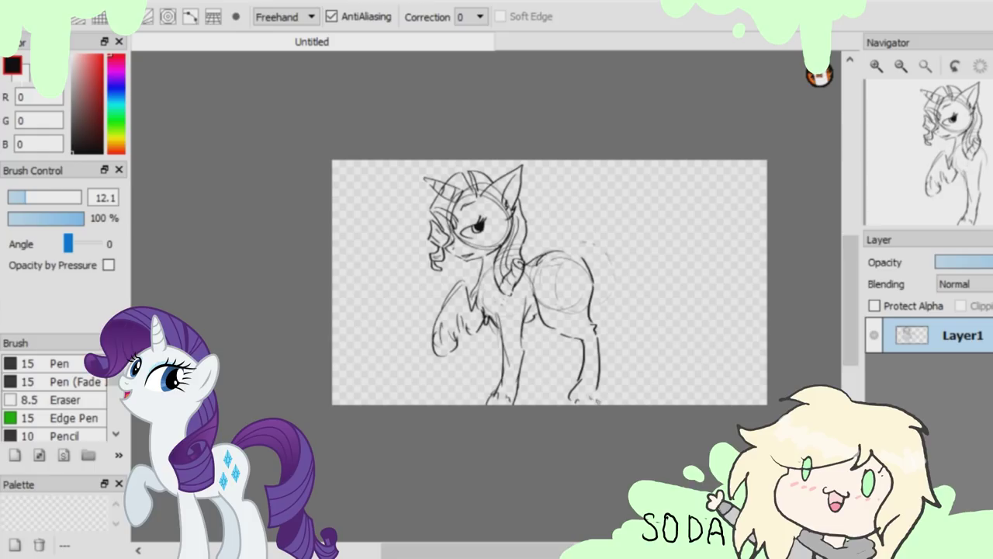
Sketch the diamond cutie mark on the unicorn's haunch.
left_click_drag(593, 258, 568, 296)
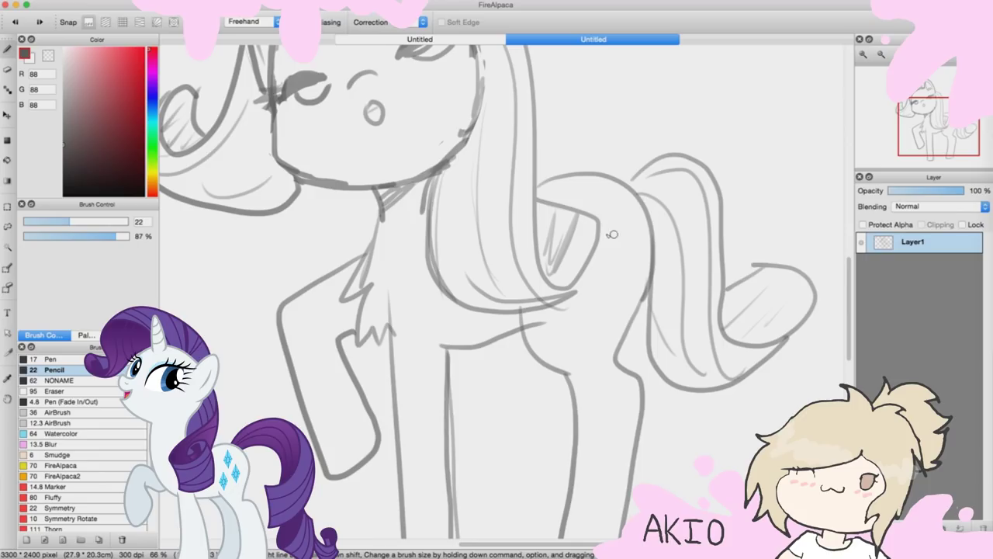
mouse_move(600, 229)
left_mouse_down()
mouse_move(612, 268)
mouse_move(590, 301)
mouse_move(579, 275)
left_mouse_up()
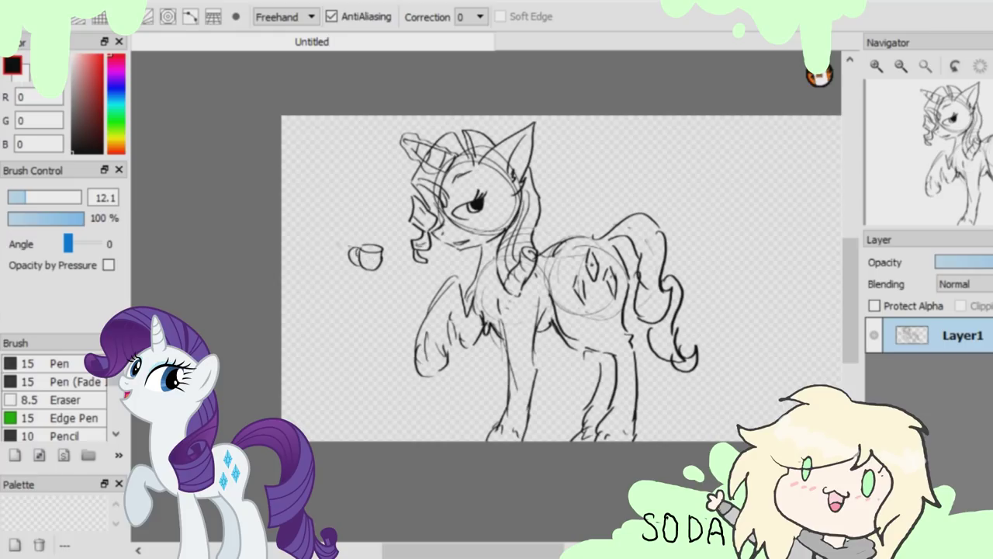
Switch to the Discord chat and view the shared photo of the coloured unicorn drawing enlarged.
scroll(114, 391, "down", 5)
scroll(114, 392, "down", 5)
scroll(122, 410, "up", 3)
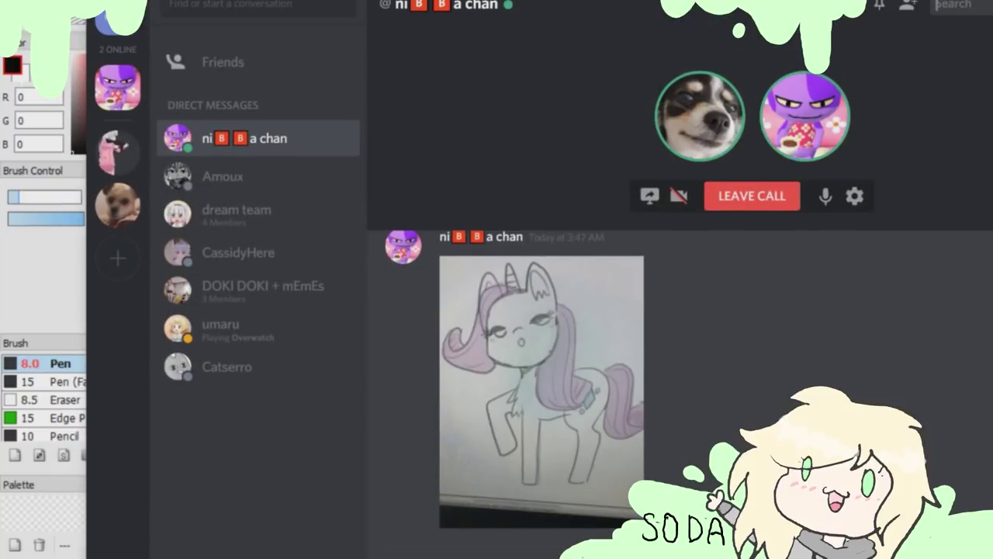
left_click(594, 384)
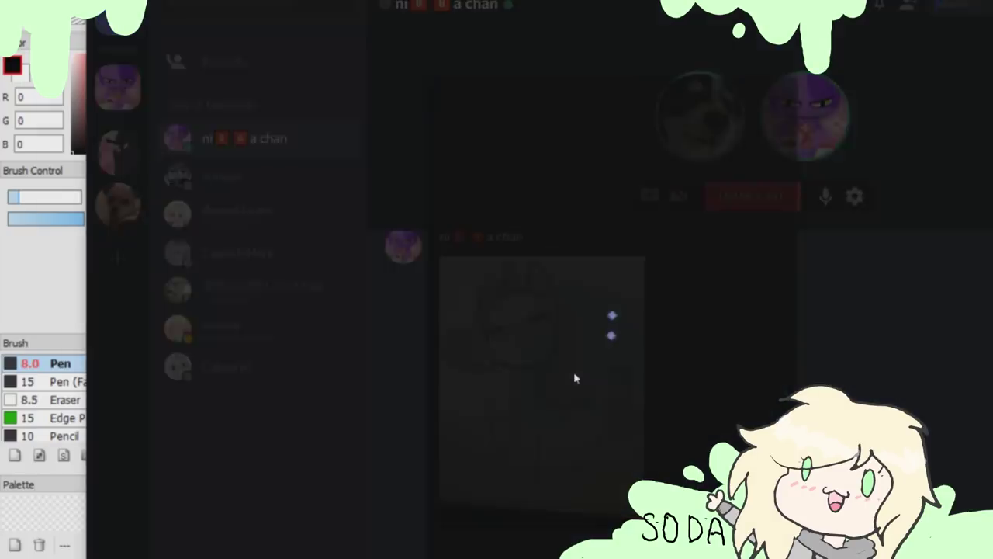
key("Escape")
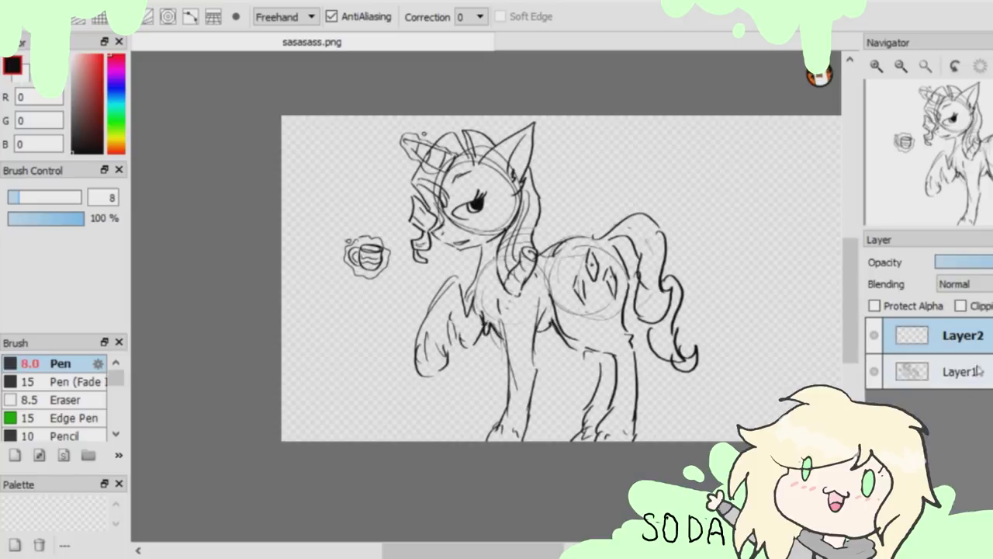
Set the pen colour to light grey (RGB 190, 190, 190) and sketch the second pony's head circle.
left_click(931, 373)
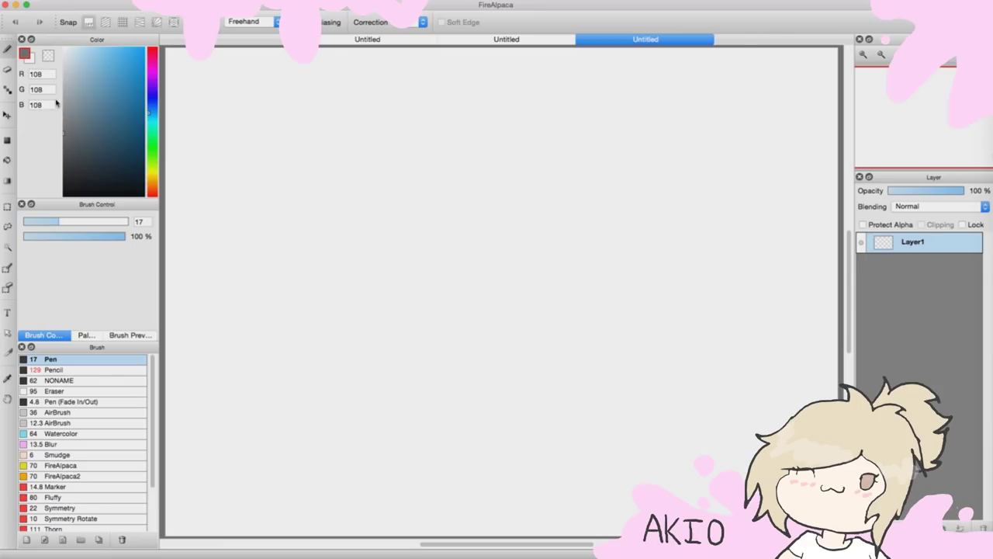
left_click(73, 111)
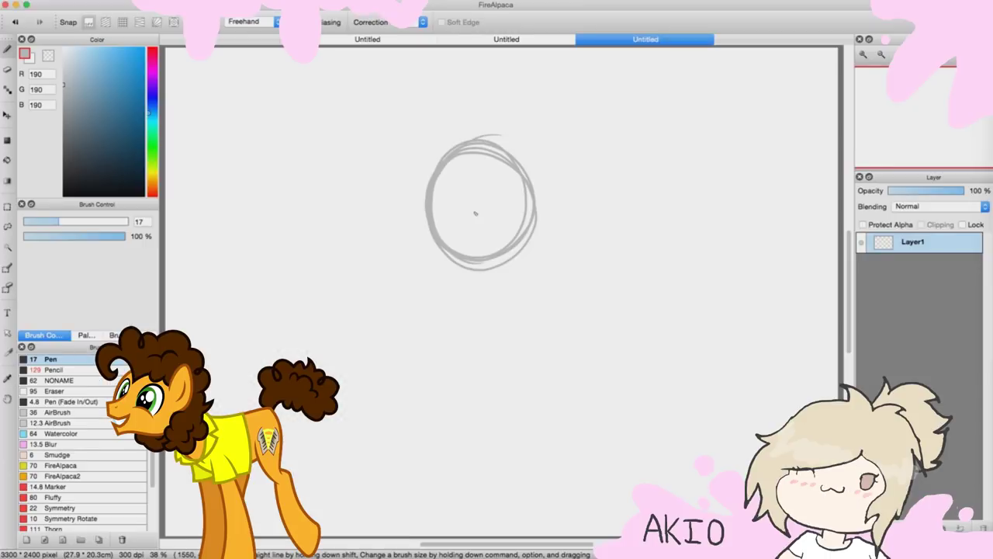
left_click_drag(478, 256, 474, 155)
key("super+z")
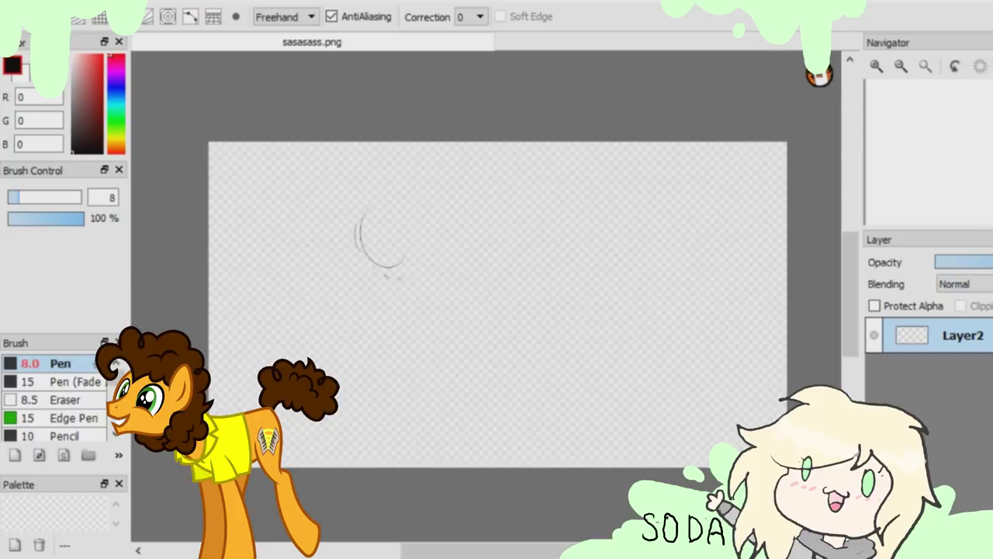
Sketch the curly-maned pony's head circle with a pointed ear and cheek fluff, using the 8 px pen.
left_click_drag(425, 204, 365, 264)
left_click_drag(403, 186, 359, 256)
left_click_drag(363, 156, 345, 233)
key("ctrl+z")
key("ctrl+z")
left_click_drag(419, 218, 388, 276)
left_click_drag(412, 194, 365, 256)
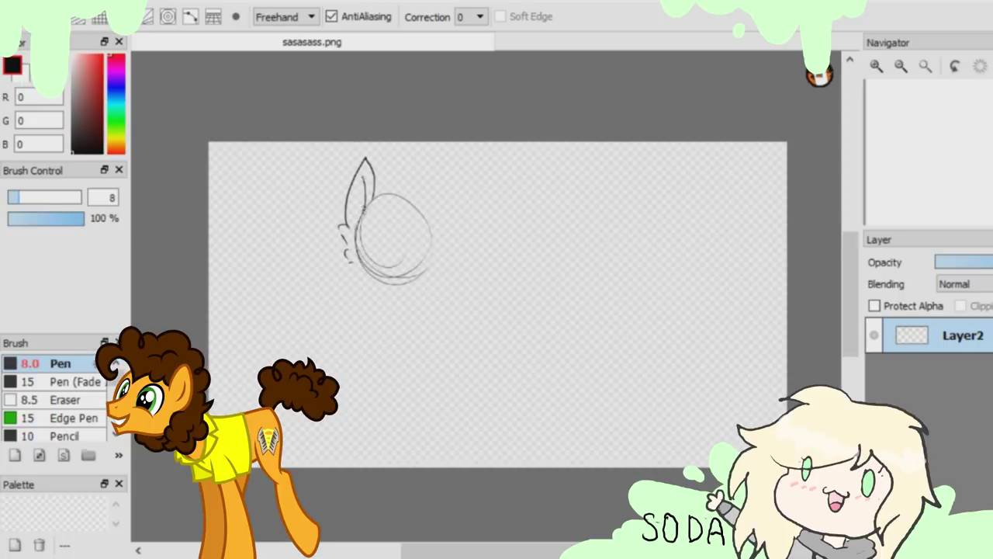
Sketch the pony's large round eye inside the head circle.
mouse_move(365, 198)
left_mouse_down()
mouse_move(364, 229)
mouse_move(394, 233)
left_mouse_up()
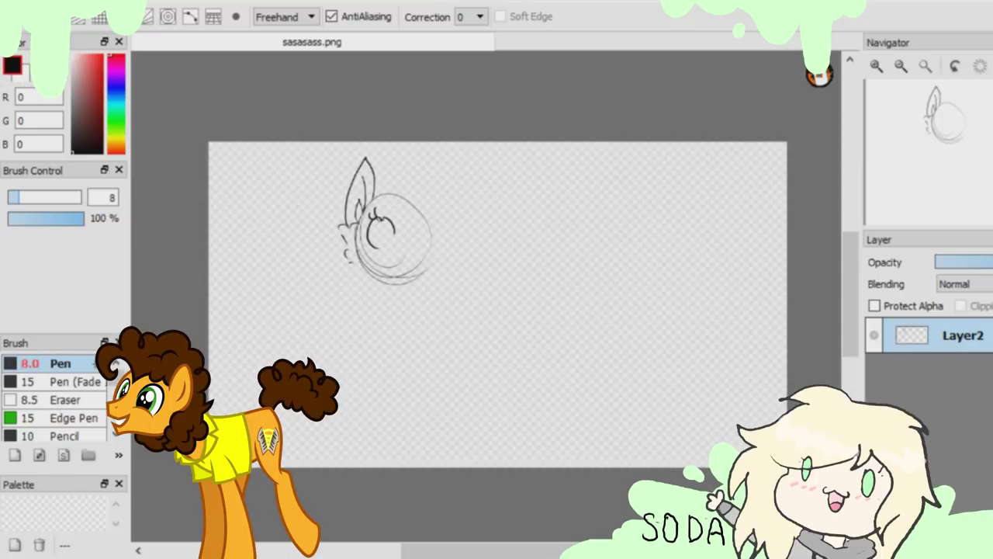
key("ctrl+z")
left_click_drag(380, 218, 394, 233)
left_click_drag(382, 221, 390, 243)
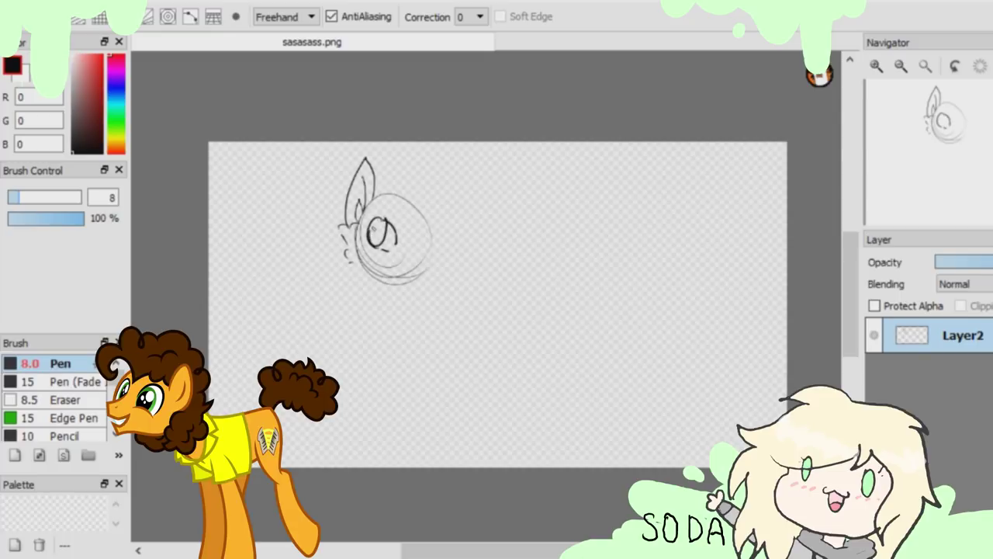
Sketch the forelock and the rounded, puffy curls of the mane over the top of the pony's head.
left_click_drag(377, 180, 411, 159)
mouse_move(371, 204)
left_mouse_down()
mouse_move(414, 204)
mouse_move(397, 211)
mouse_move(418, 230)
left_mouse_up()
mouse_move(411, 165)
left_mouse_down()
mouse_move(459, 201)
mouse_move(454, 284)
mouse_move(463, 281)
left_mouse_up()
key("ctrl+z")
key("ctrl+z")
key("ctrl+z")
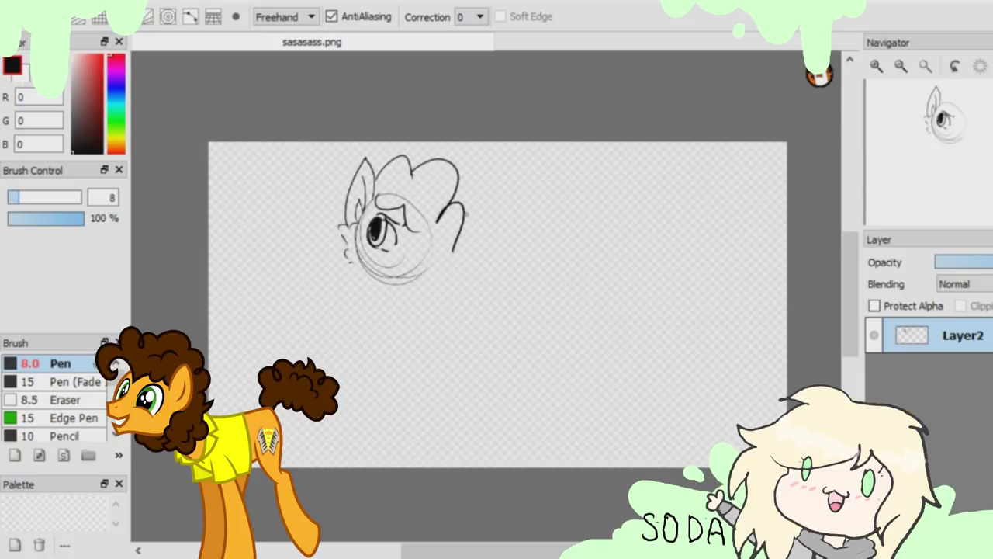
left_click_drag(419, 155, 474, 210)
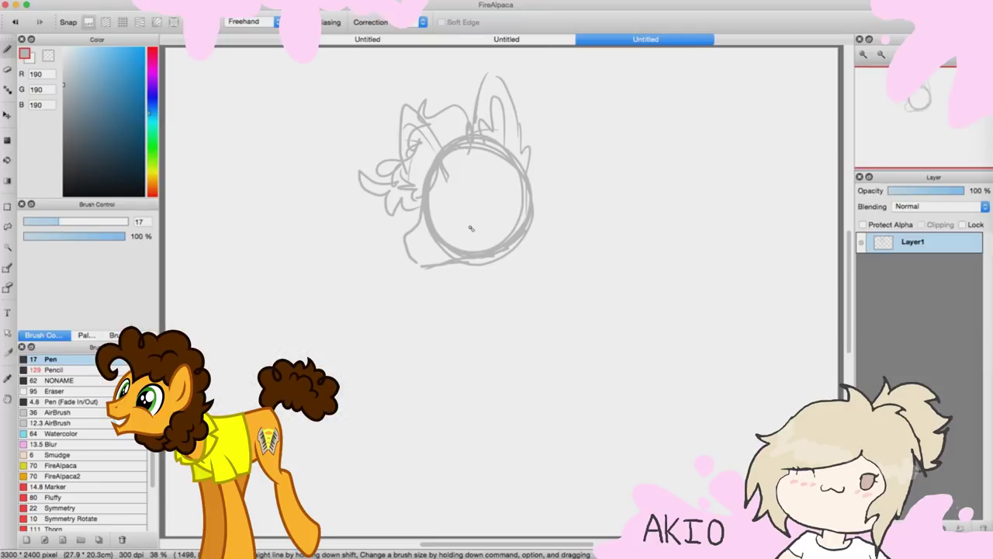
Erase the construction circle lines inside the light grey pony's head.
key("e")
mouse_move(442, 220)
left_mouse_down()
mouse_move(427, 242)
mouse_move(428, 215)
left_mouse_up()
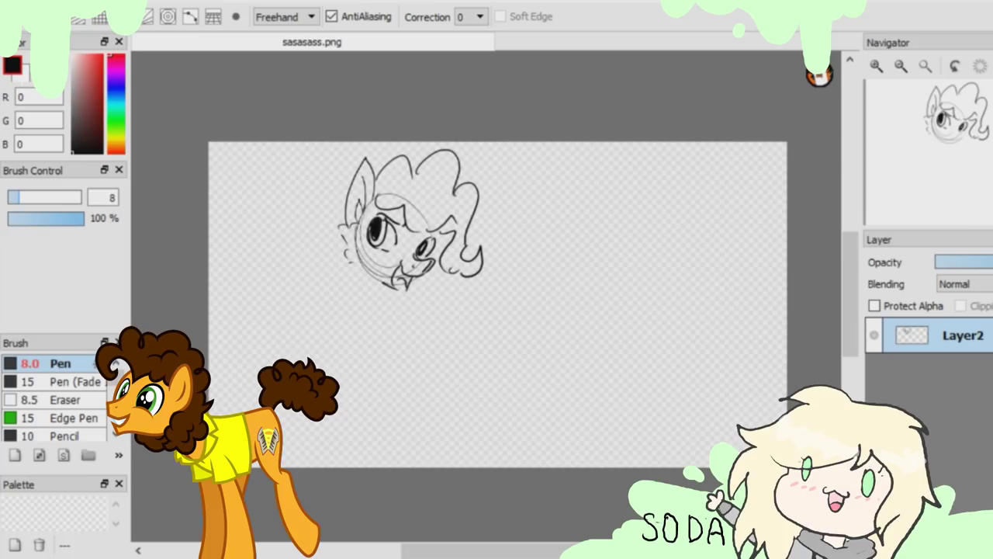
Sketch the mane curls behind the black pony's ear and outline the neck and chest.
mouse_move(347, 217)
left_mouse_down()
mouse_move(319, 244)
mouse_move(333, 271)
left_mouse_up()
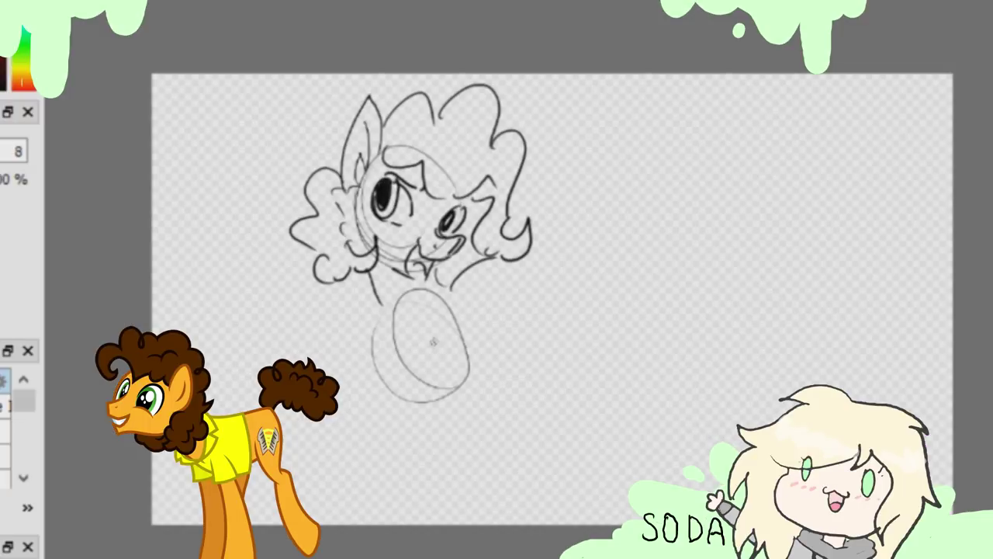
left_click_drag(368, 312, 379, 358)
mouse_move(320, 324)
left_mouse_down()
mouse_move(374, 309)
mouse_move(341, 457)
left_mouse_up()
left_click_drag(395, 431, 465, 387)
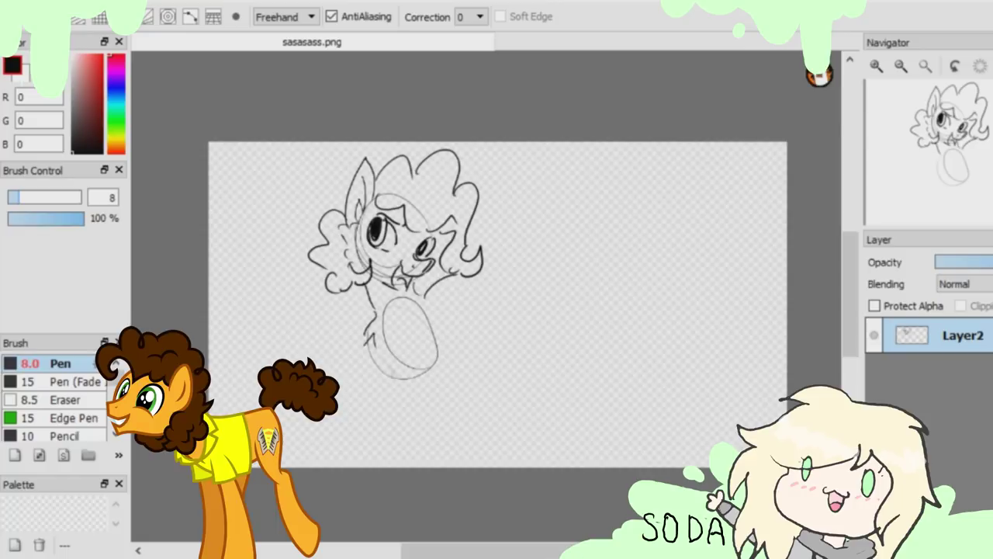
Sketch the black pony's outstretched front legs below the chest.
left_click_drag(348, 410, 346, 439)
left_click_drag(337, 313, 285, 359)
left_click_drag(360, 342, 327, 371)
mouse_move(420, 304)
left_mouse_down()
mouse_move(457, 278)
mouse_move(464, 341)
left_mouse_up()
Sketch the pony's hind legs kicked out behind the haunch and the puffy, wavy tail.
mouse_move(478, 256)
left_mouse_down()
mouse_move(526, 280)
mouse_move(575, 334)
left_mouse_up()
left_click_drag(522, 336, 584, 384)
key("ctrl+z")
mouse_move(563, 311)
left_mouse_down()
mouse_move(620, 353)
mouse_move(634, 398)
left_mouse_up()
mouse_move(538, 284)
left_mouse_down()
mouse_move(645, 334)
mouse_move(659, 357)
left_mouse_up()
left_click_drag(448, 287, 568, 194)
left_click_drag(545, 268, 613, 208)
Sketch the first end panel of the accordion cutie mark on the pony's haunch.
scroll(500, 247, "up", 3)
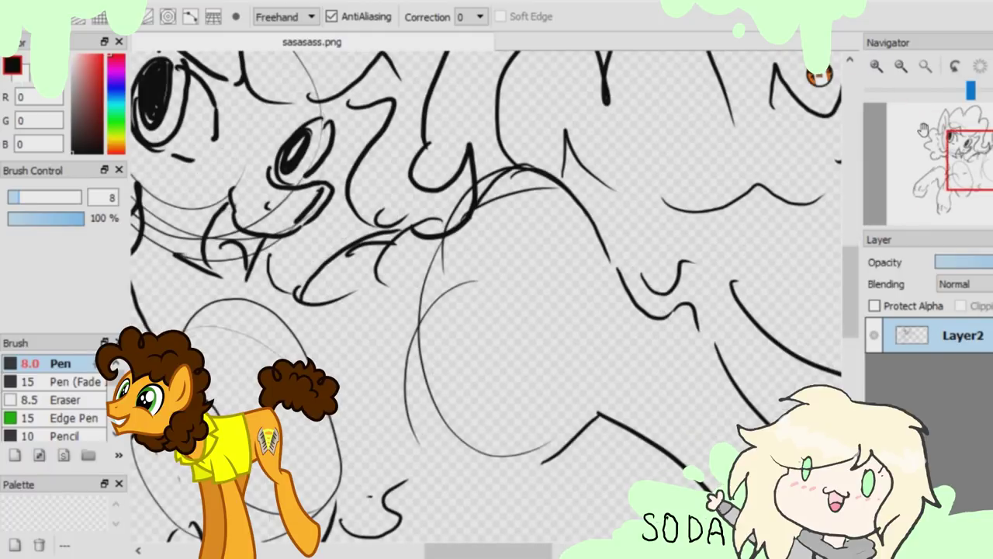
left_click_drag(539, 236, 549, 308)
mouse_move(543, 231)
left_mouse_down()
mouse_move(563, 224)
mouse_move(572, 256)
left_mouse_up()
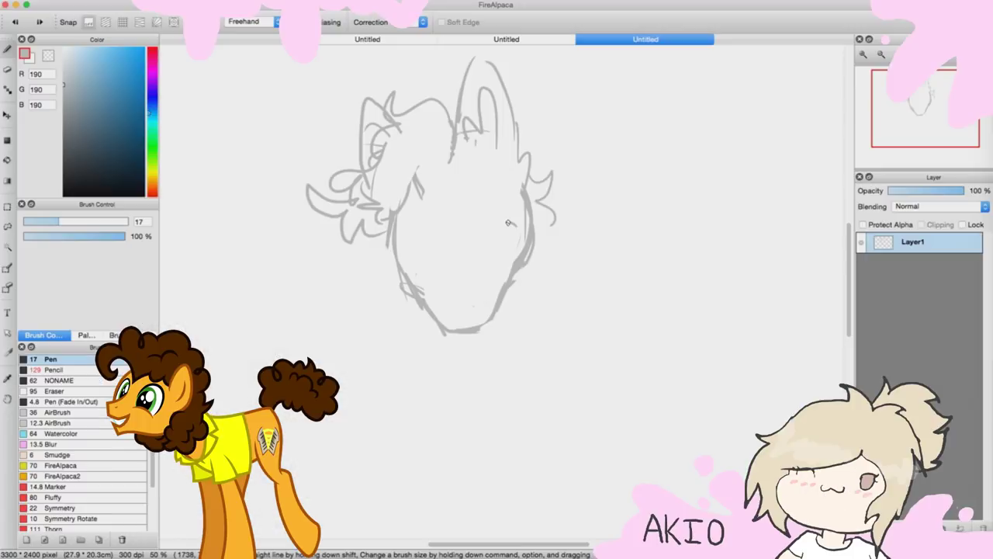
mouse_move(515, 230)
left_mouse_down()
mouse_move(488, 231)
mouse_move(500, 220)
left_mouse_up()
key("super+z")
key("super+z")
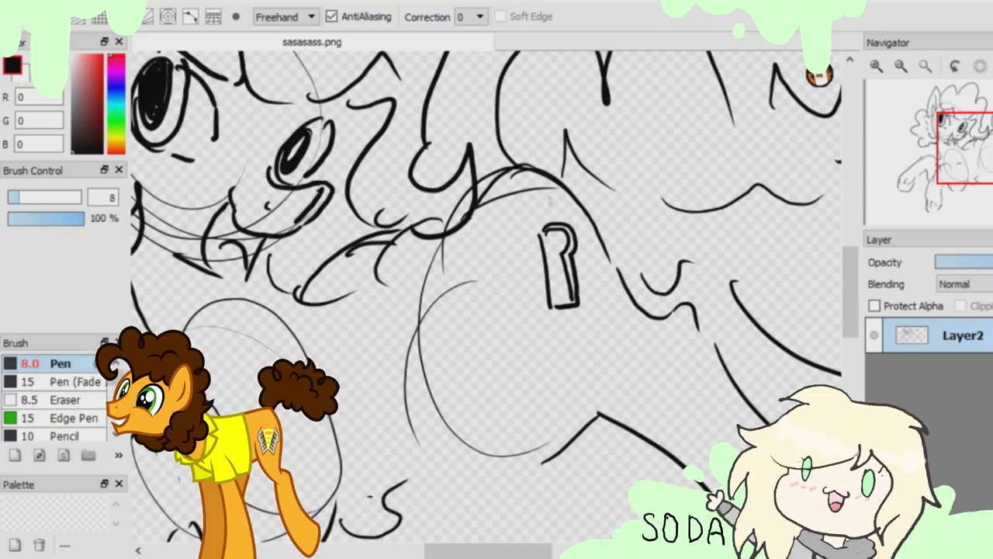
Sketch the accordion cutie mark's other end panel and the bellows between the two ends.
left_click_drag(513, 237, 513, 306)
key("ctrl+z")
left_click_drag(505, 231, 509, 299)
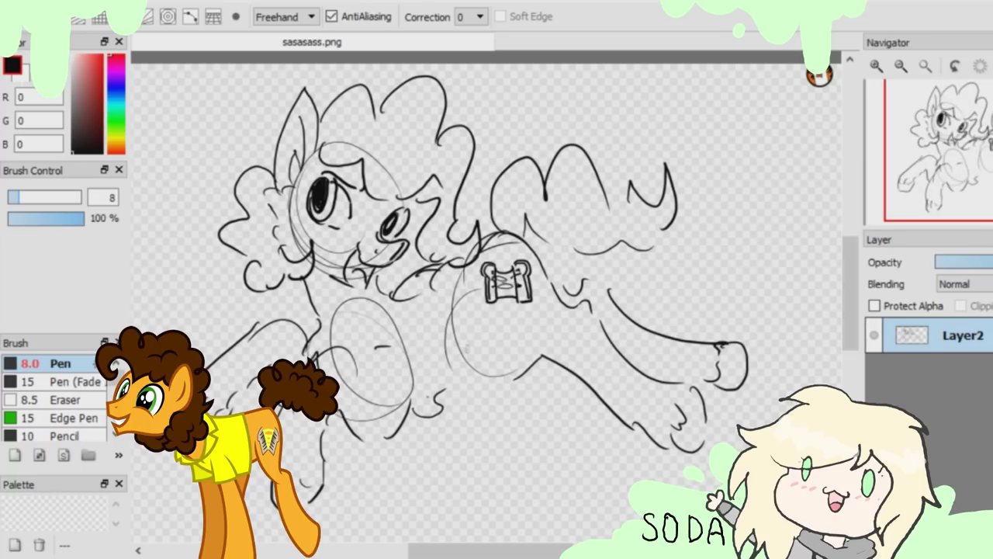
Draw a darker curve under the haunch, joining it to the hind leg.
left_click_drag(450, 334, 530, 382)
key("ctrl+z")
left_click_drag(449, 333, 526, 376)
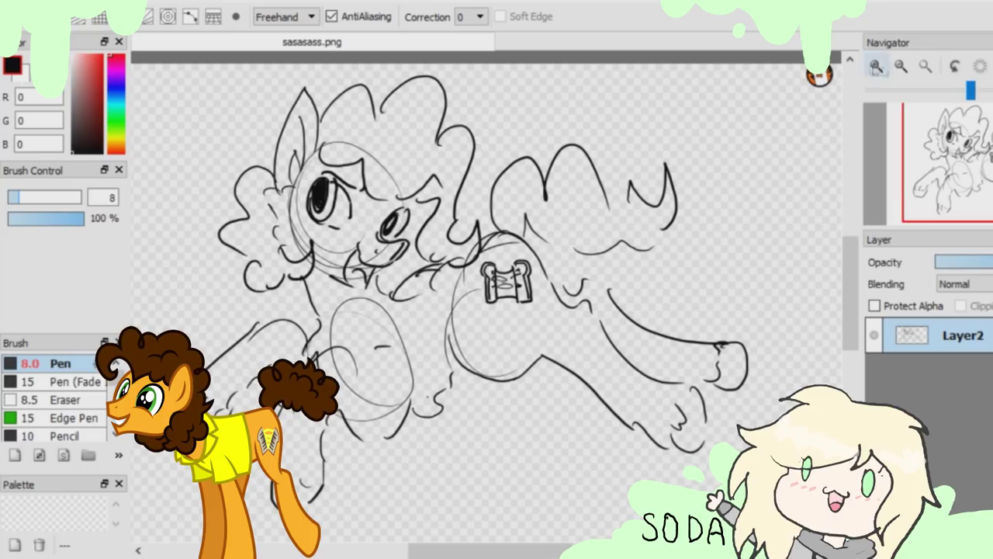
Sketch a rubber chicken in front of the black pony and a second pony with a party hat at the canvas edge.
key("ctrl+plus")
key("ctrl+minus")
key("ctrl+plus")
key("ctrl+plus")
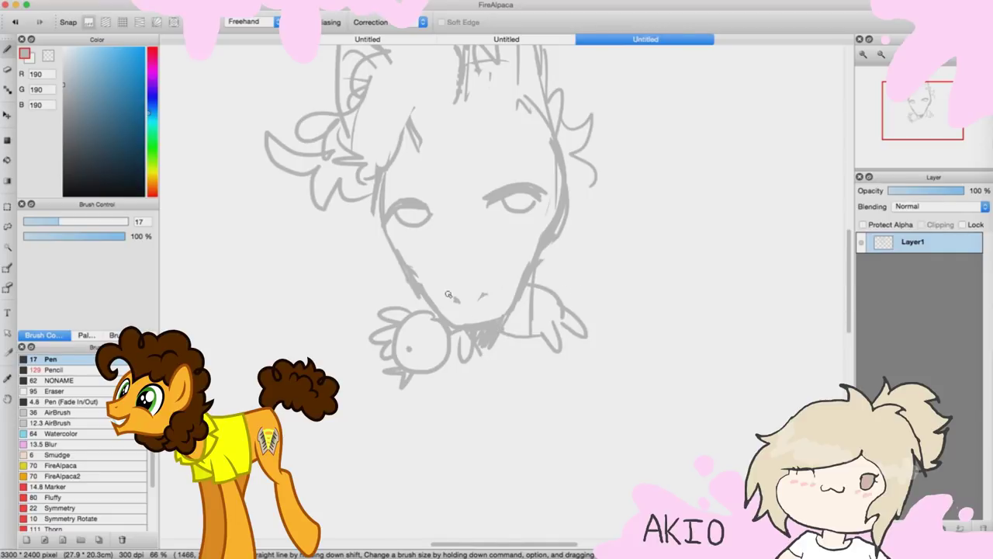
key("super+minus")
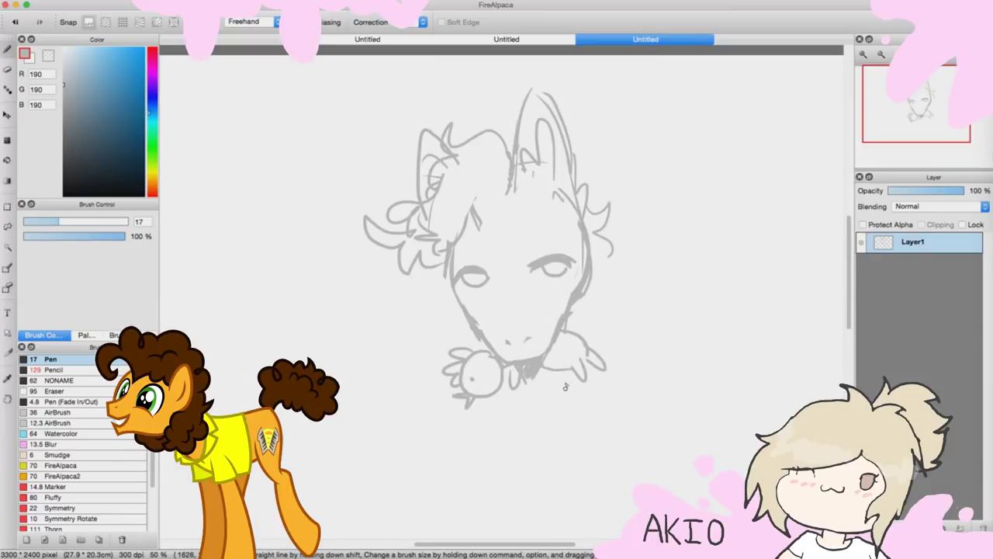
key("super+plus")
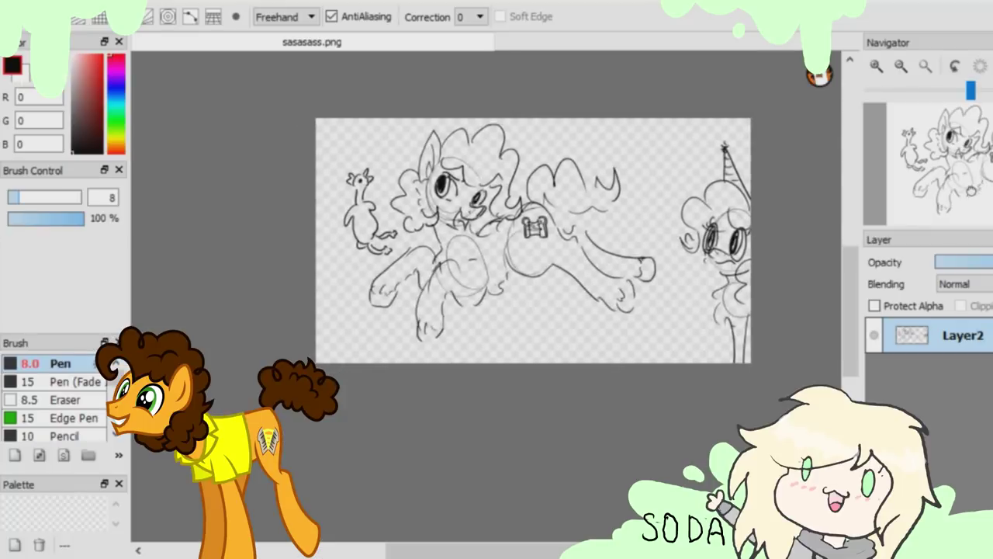
key("ctrl+plus")
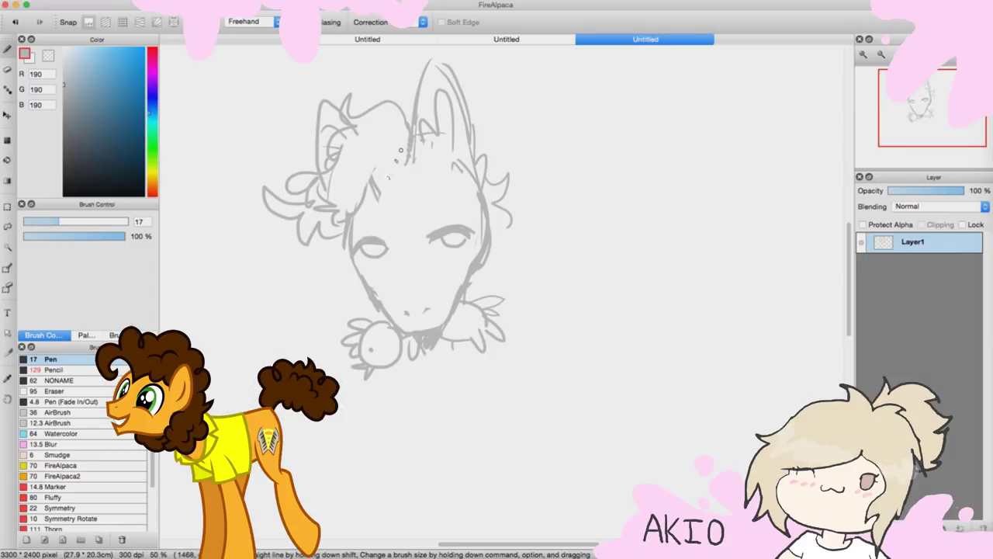
Sketch the light grey pony's curved back and hatched tail behind the head.
key("super+plus")
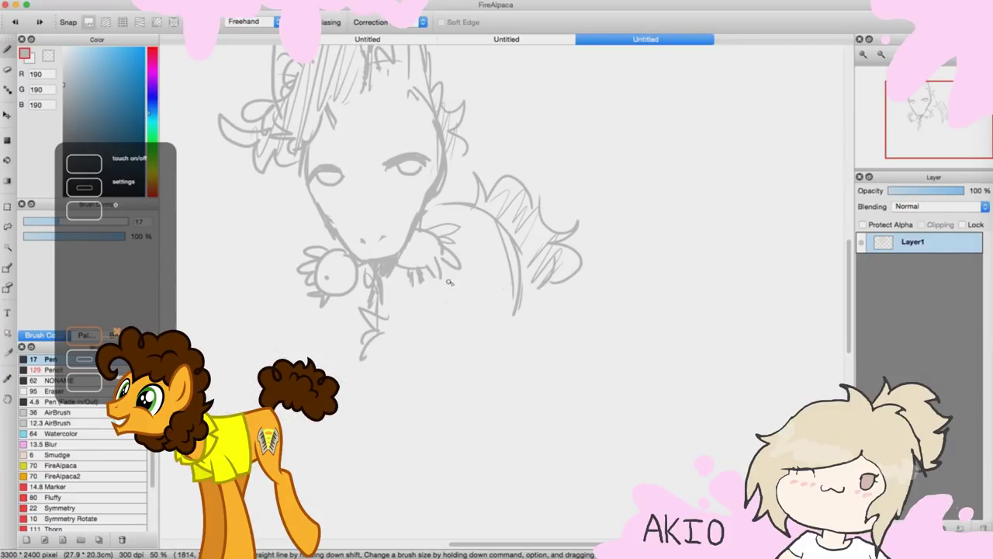
left_click_drag(515, 286, 515, 338)
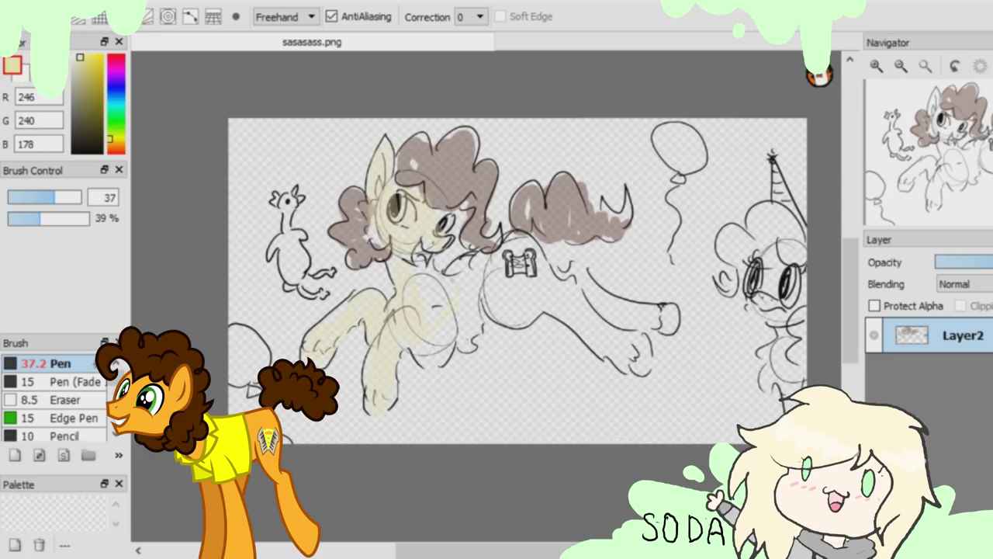
Colour the pony's coat pale yellow (RGB 246, 240, 178) and the rubber chicken in RGB 255, 238, 199, at size 37 and 39% opacity.
left_click_drag(388, 245, 391, 259)
mouse_move(453, 256)
left_mouse_down()
mouse_move(473, 336)
mouse_move(495, 322)
mouse_move(532, 256)
mouse_move(505, 237)
left_mouse_up()
left_click_drag(552, 319, 641, 369)
mouse_move(609, 312)
left_mouse_down()
mouse_move(665, 329)
mouse_move(579, 276)
left_mouse_up()
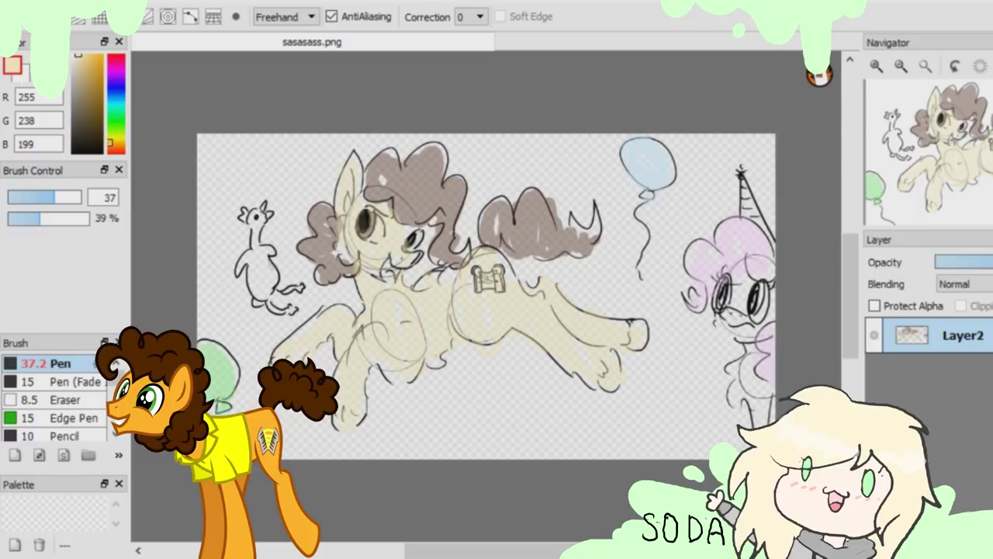
left_click_drag(247, 239, 240, 270)
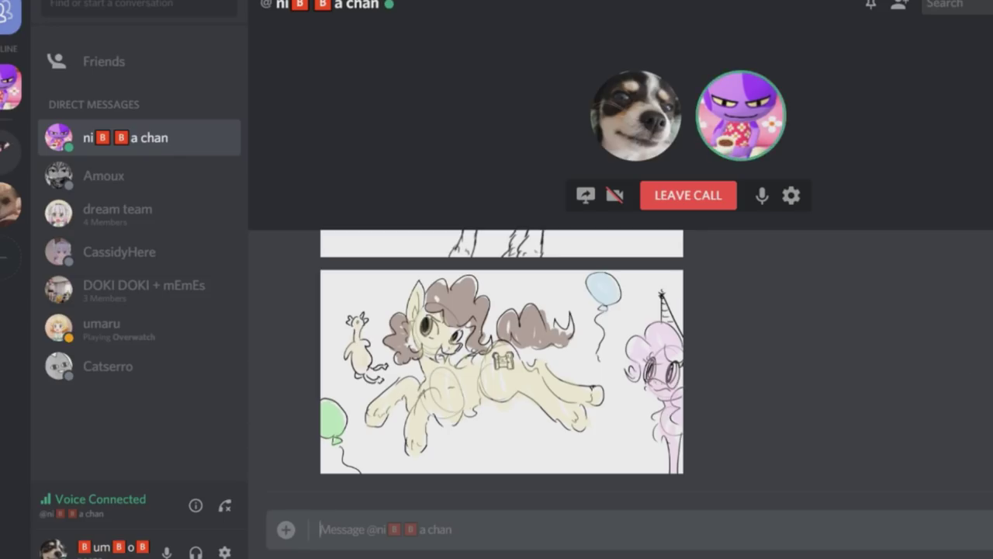
Switch to the Discord chat and view the shared drawing of the coloured curly-maned pony.
scroll(708, 375, "up", 2)
scroll(707, 375, "down", 2)
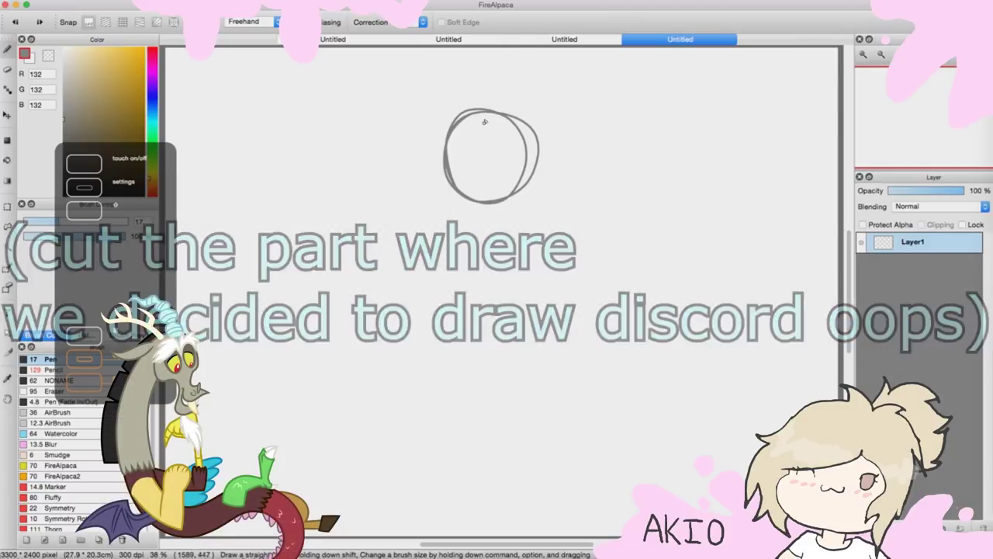
Add the facial guide lines to the grey head circle of the character Discord.
mouse_move(482, 118)
left_mouse_down()
mouse_move(482, 152)
mouse_move(500, 230)
left_mouse_up()
left_click_drag(428, 151, 526, 160)
left_click_drag(460, 165, 532, 175)
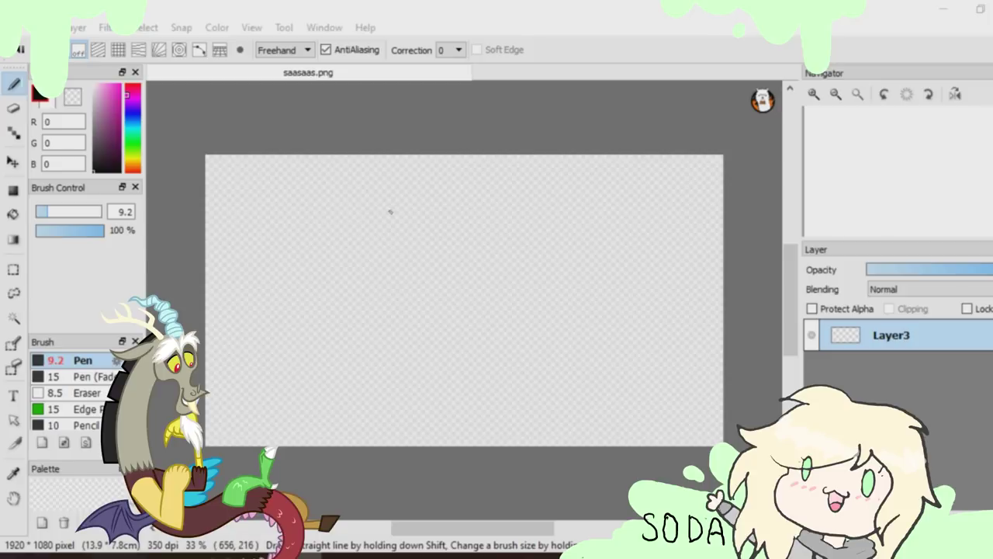
Sketch Discord's narrow oval eye in black on the empty saasaas.png canvas with the 9.2 px pen.
left_click_drag(382, 219, 384, 257)
key("ctrl+z")
mouse_move(383, 222)
left_mouse_down()
mouse_move(381, 258)
mouse_move(394, 223)
left_mouse_up()
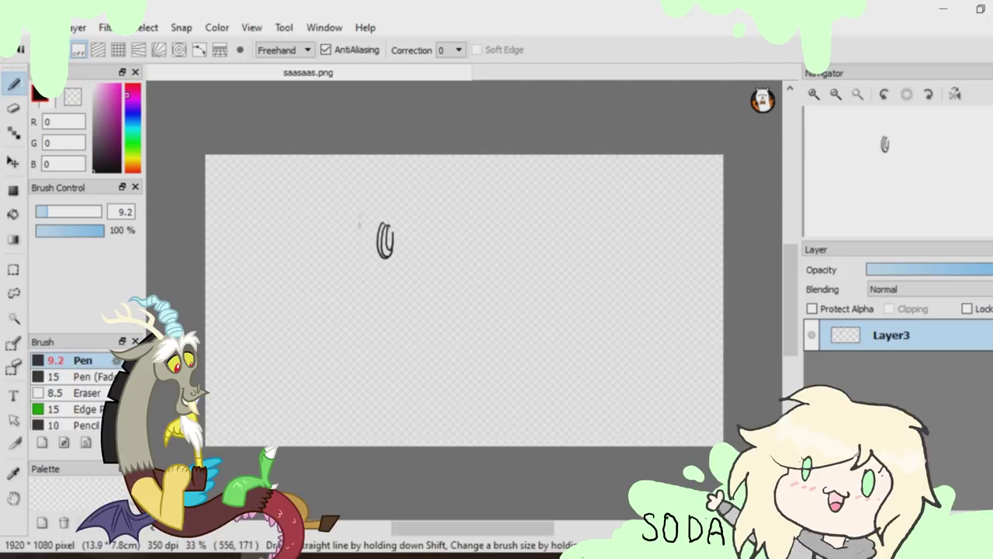
left_click_drag(357, 223, 340, 268)
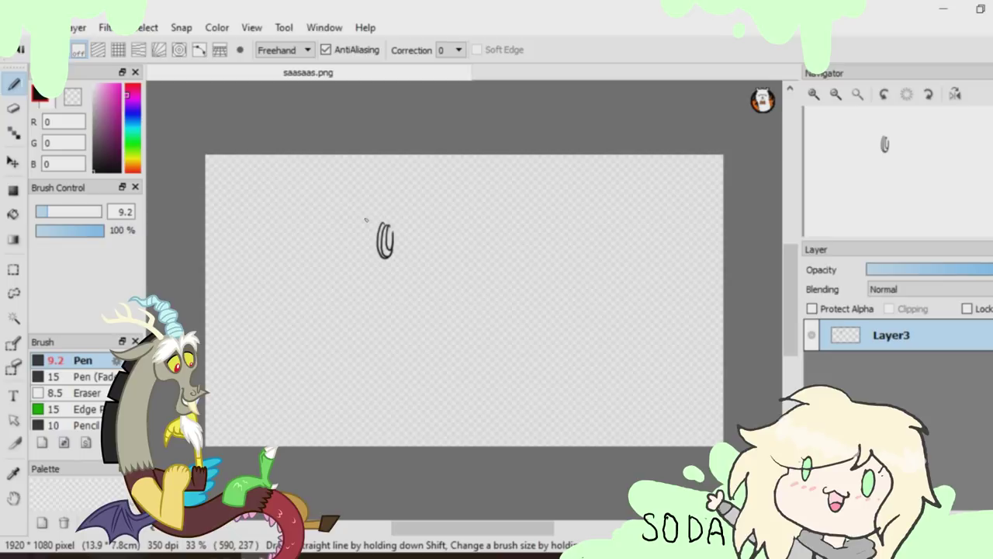
mouse_move(366, 219)
left_mouse_down()
mouse_move(412, 222)
mouse_move(355, 255)
mouse_move(361, 211)
left_mouse_up()
left_click_drag(355, 255, 340, 288)
key("ctrl+z")
mouse_move(354, 250)
left_mouse_down()
mouse_move(347, 280)
mouse_move(363, 283)
mouse_move(372, 251)
mouse_move(376, 283)
left_mouse_up()
key("ctrl+z")
key("ctrl+z")
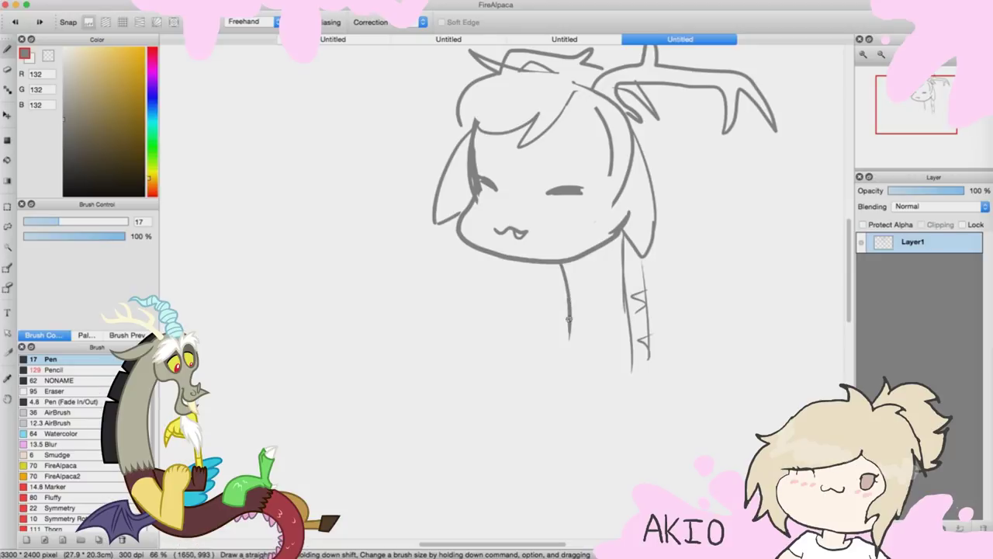
Undo the back strokes of the black Discord sketch and add an oval brow above the grey Discord's eye.
scroll(569, 319, "up", 5)
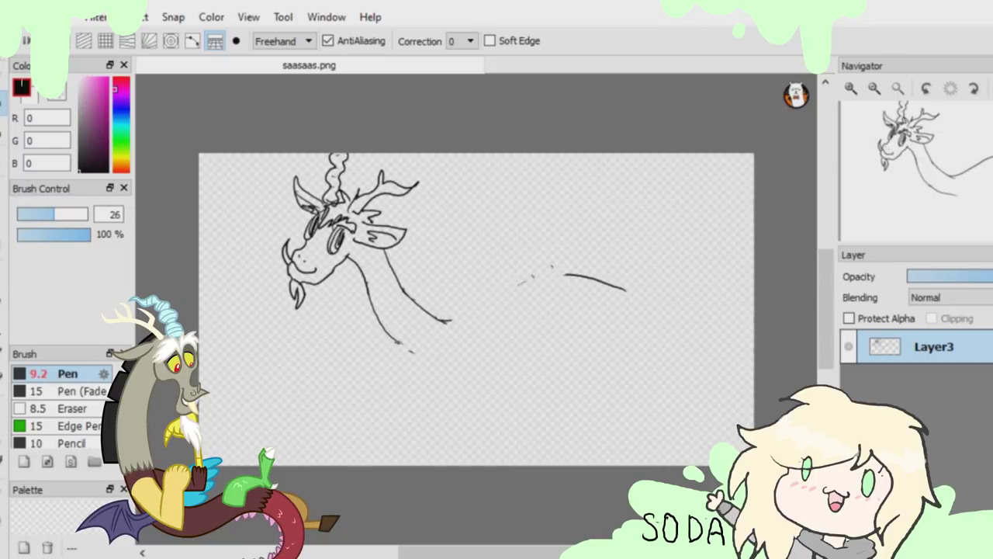
key("ctrl+z")
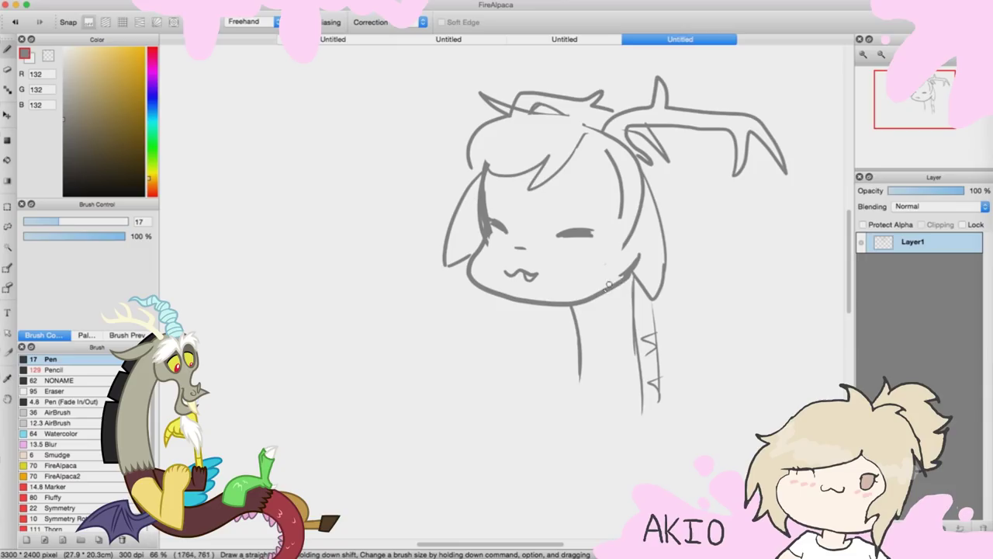
left_click_drag(492, 346, 523, 346)
left_click_drag(531, 178, 574, 221)
Transform the black Discord head and neck, making them smaller and placing them further in from the canvas edge.
key("ctrl+t")
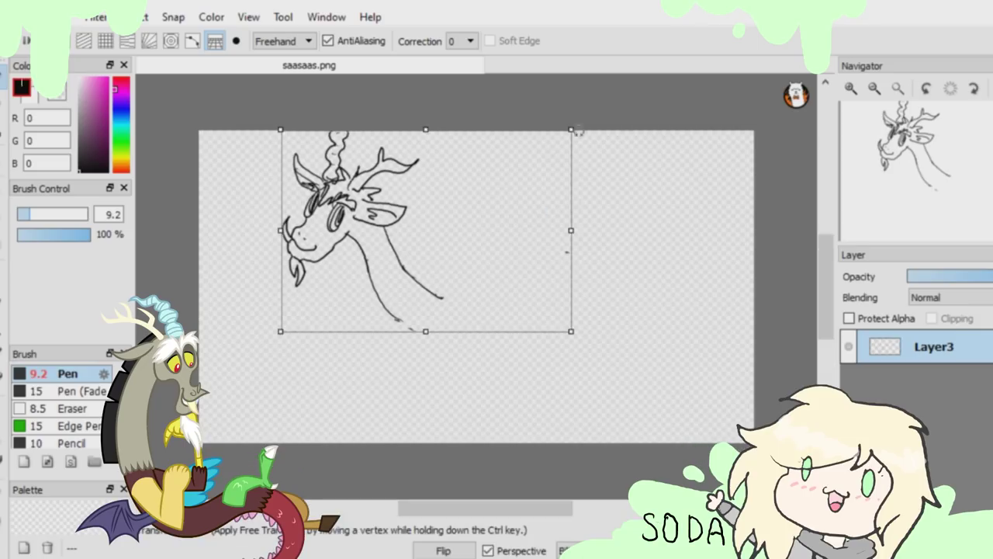
left_click_drag(571, 129, 566, 138)
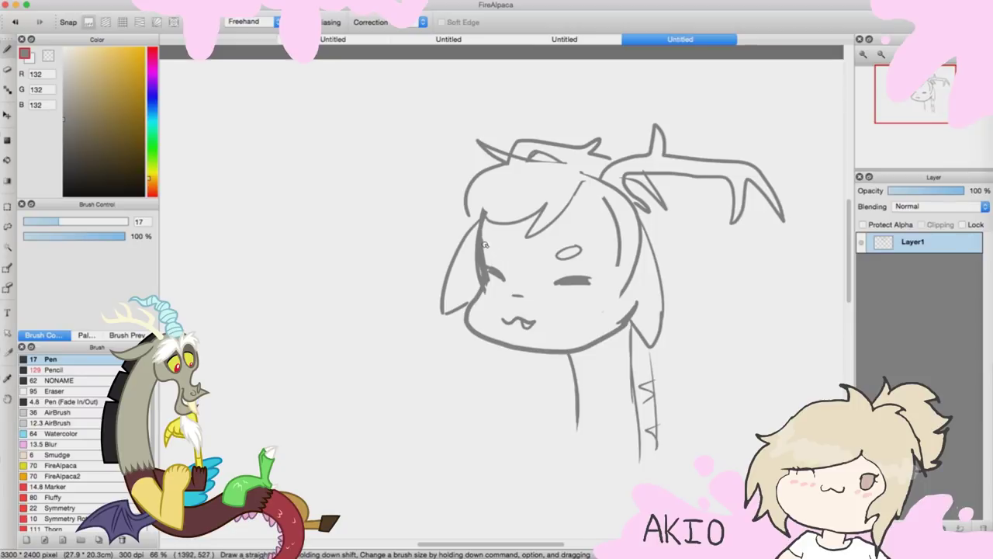
Sketch the second oval brow on the grey Discord's face.
mouse_move(485, 246)
left_mouse_down()
mouse_move(498, 254)
mouse_move(487, 241)
left_mouse_up()
scroll(544, 256, "down", 2)
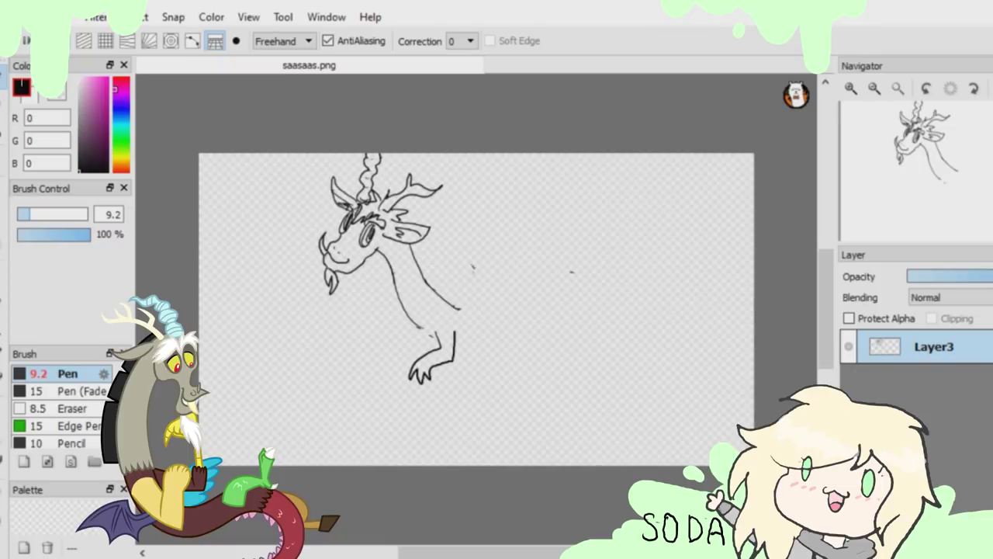
Redraw the black Discord's forelegs and sketch the wing, long body, hind leg and curved tail.
key("ctrl+z")
mouse_move(414, 337)
left_mouse_down()
mouse_move(398, 310)
mouse_move(372, 318)
left_mouse_up()
mouse_move(499, 285)
left_mouse_down()
mouse_move(489, 301)
mouse_move(514, 372)
left_mouse_up()
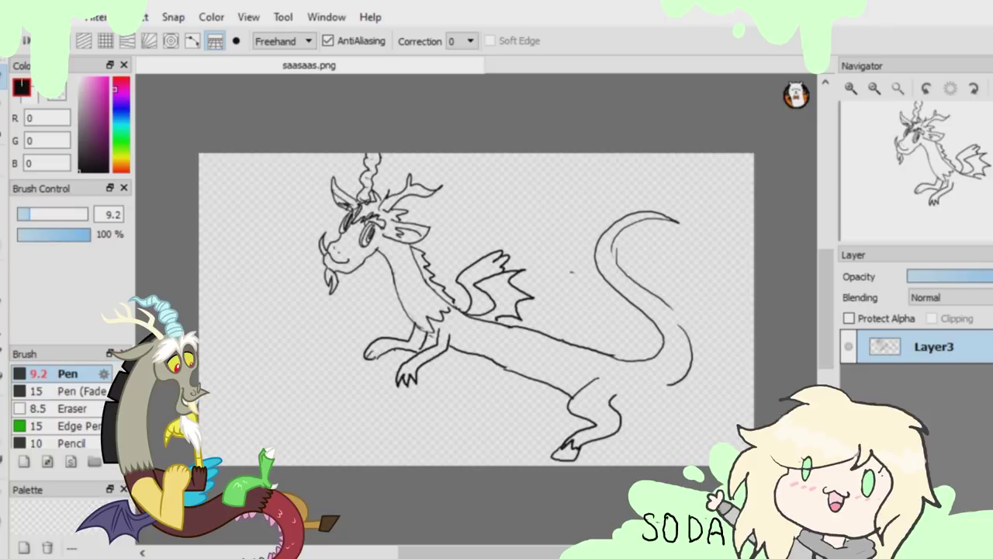
Finish the black Discord's tail with its lower outline, inner detail lines and a tufted tip.
left_click_drag(682, 355, 685, 361)
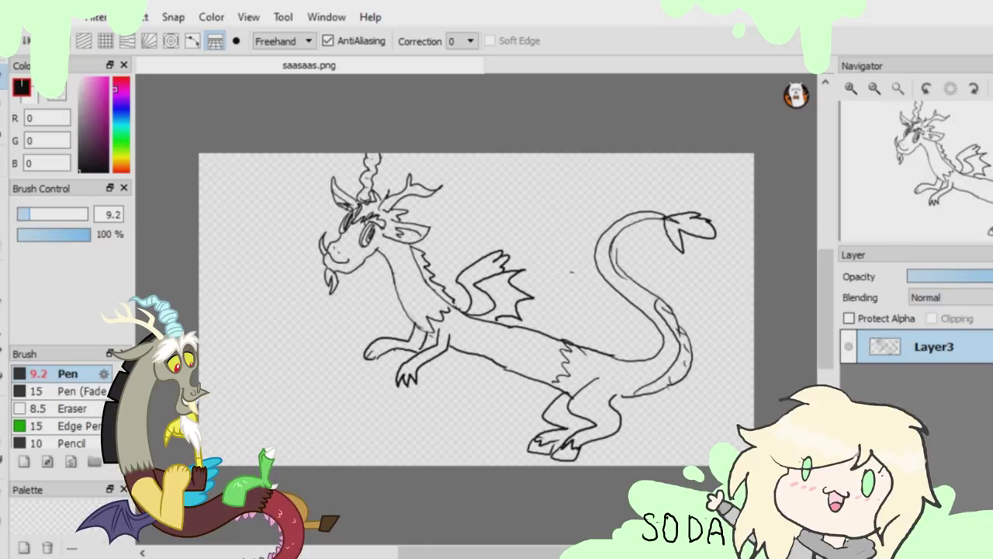
left_click_drag(613, 238, 626, 271)
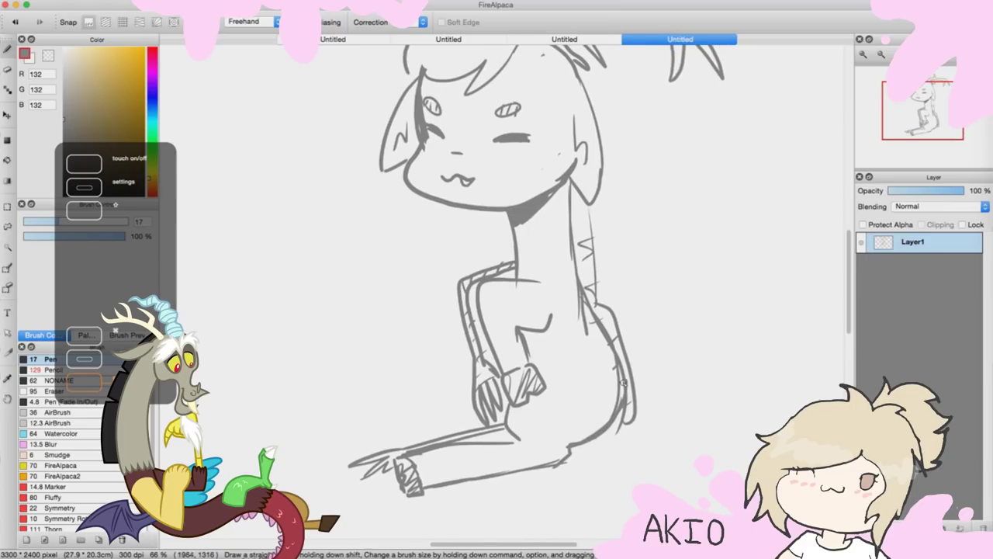
Try a tail curve extending outward from the grey Discord's hip, and undo it.
left_click_drag(632, 378, 672, 355)
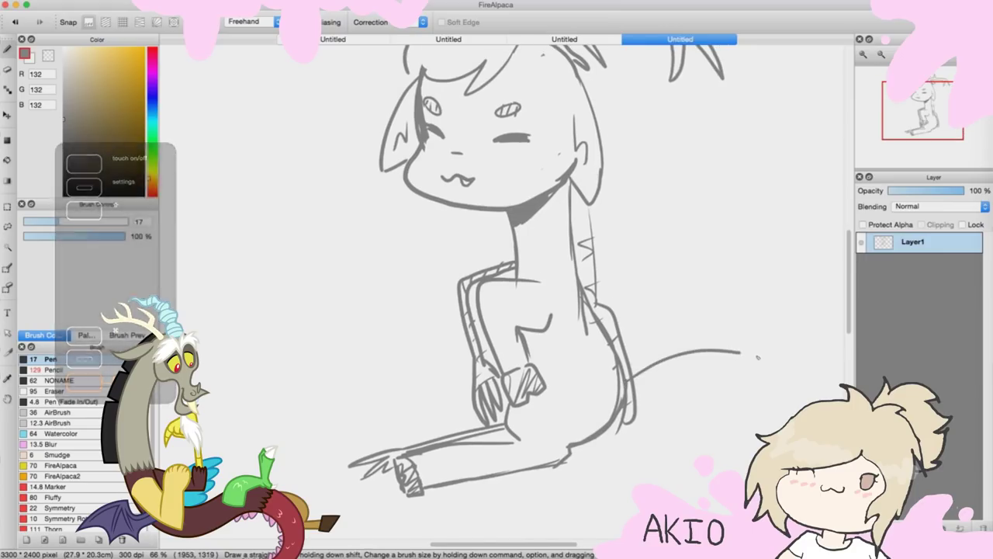
key("super+z")
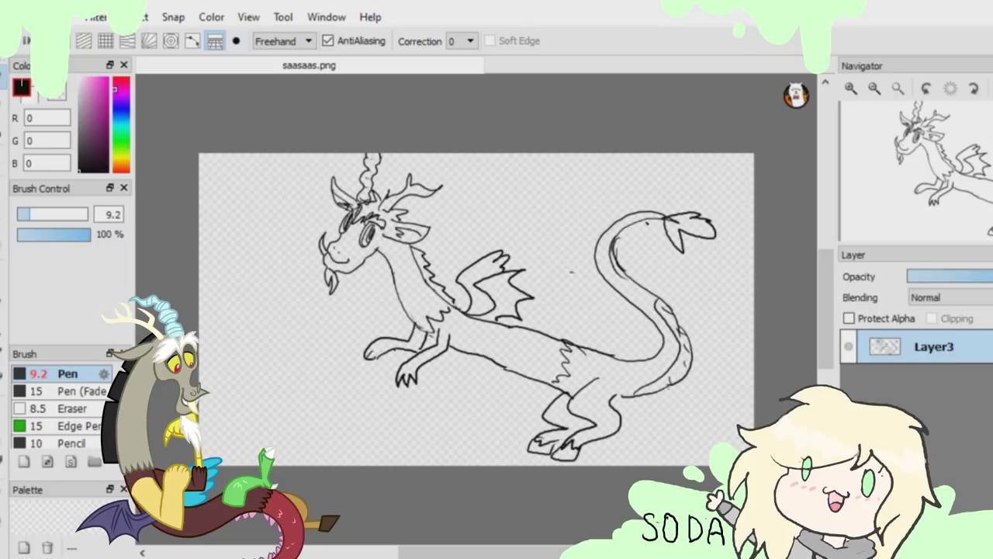
Save the black Discord drawing as discodrd.png, and compare both finished Discord sketches in the chat conversation.
left_click(23, 17)
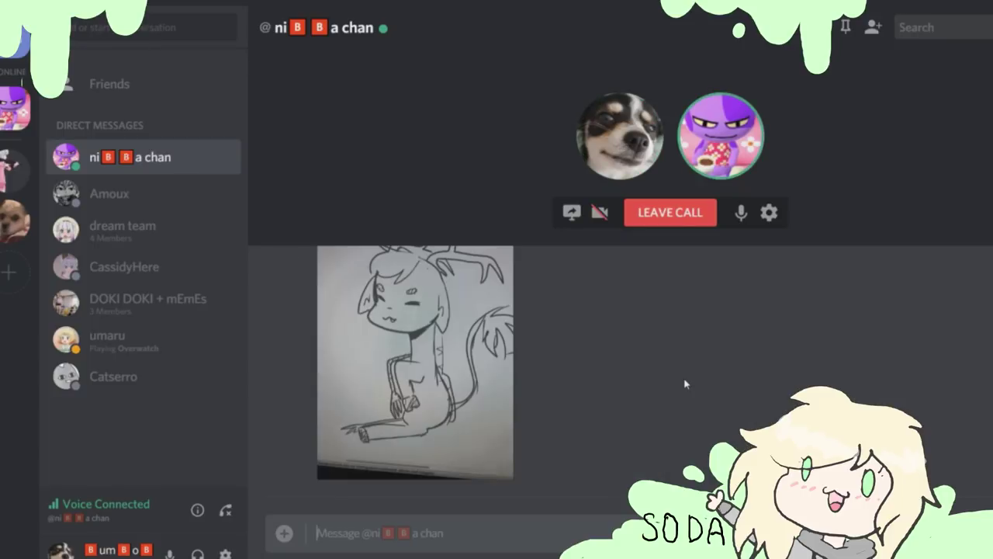
scroll(571, 505, "up", 2)
scroll(571, 509, "down", 2)
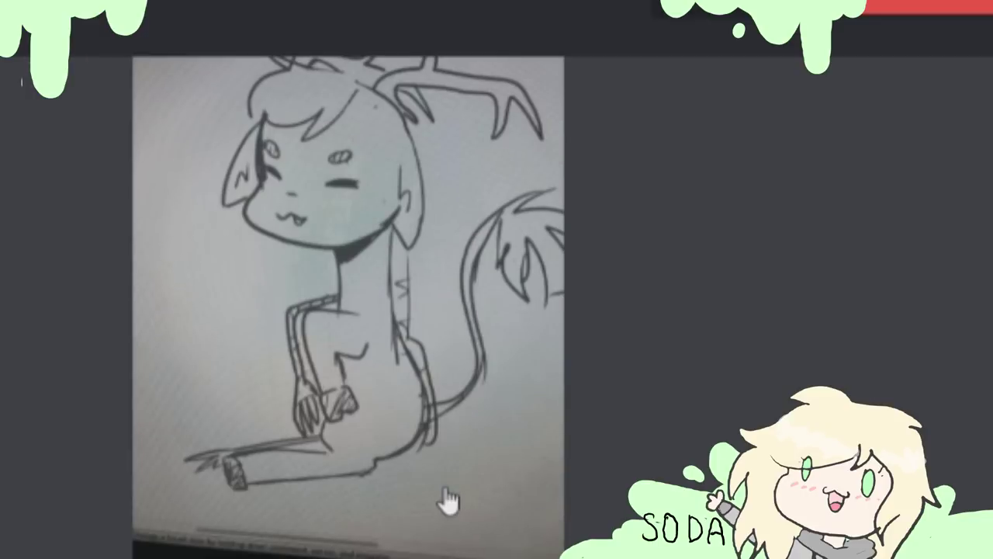
scroll(447, 500, "up", 2)
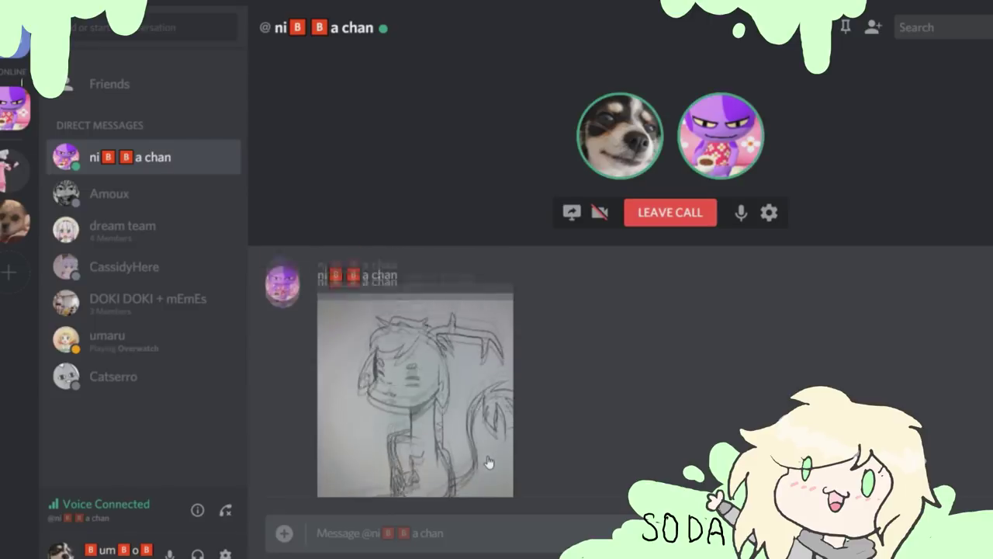
scroll(505, 533, "down", 1)
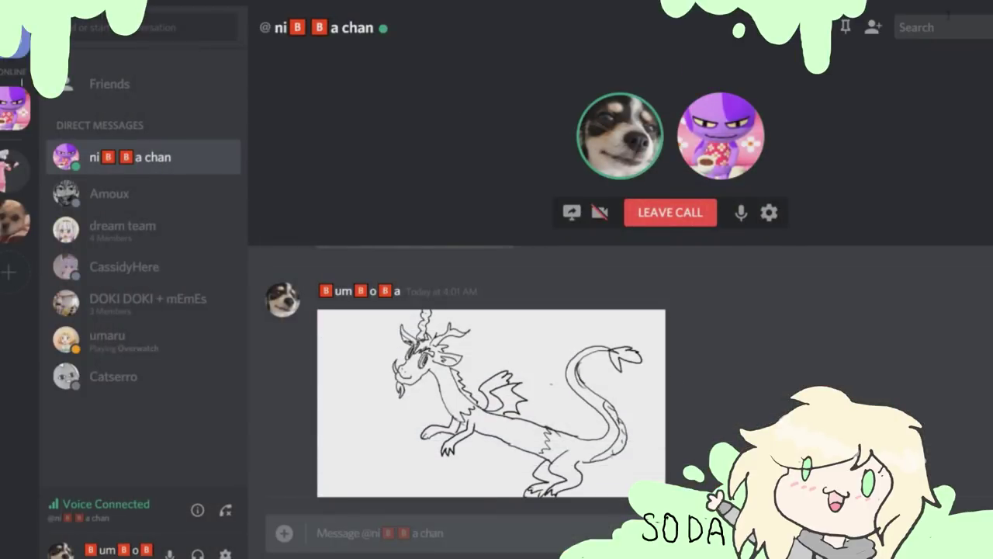
left_click(580, 415)
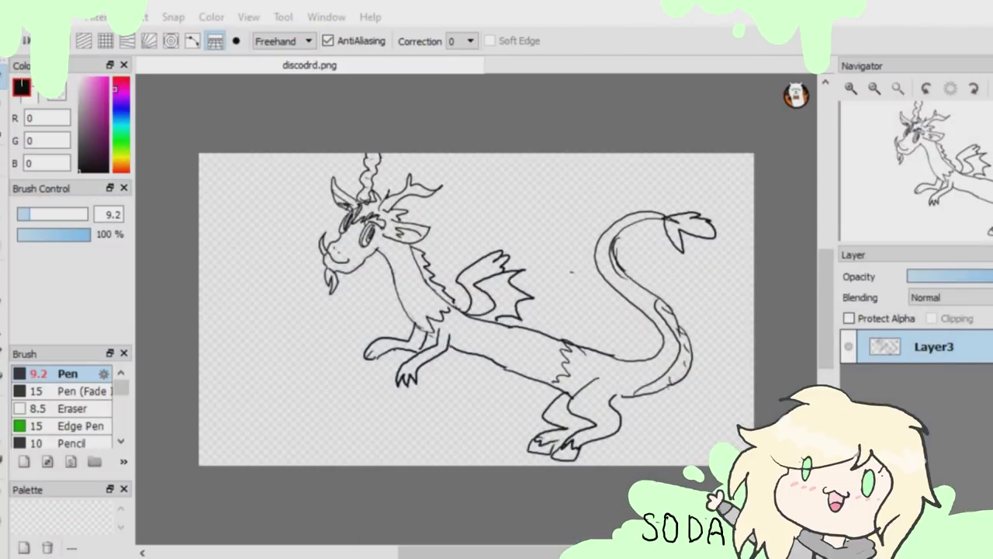
Add a new layer and sketch Spike's round head with large slit-pupil eyes and a small fanged snout.
key("ctrl+shift+n")
left_click(931, 381)
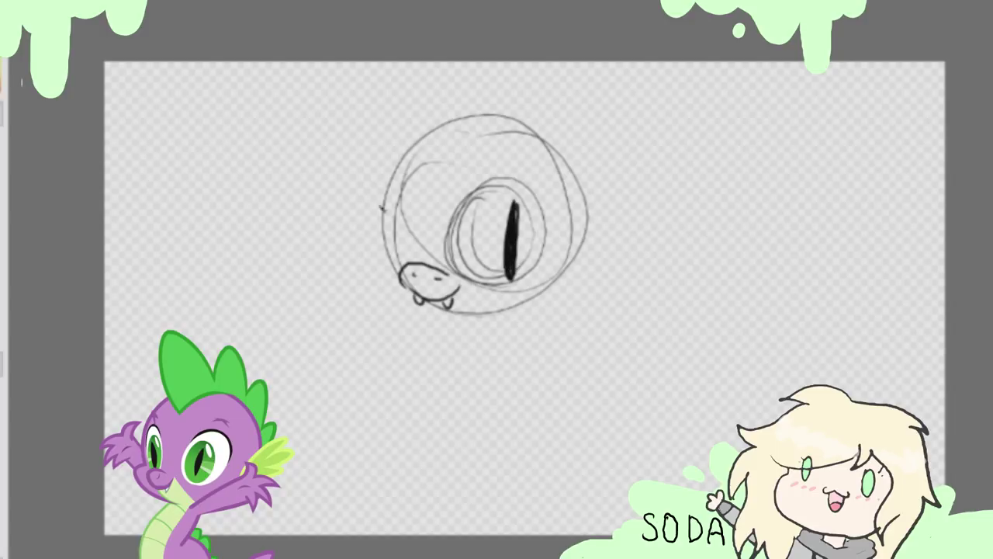
mouse_move(394, 188)
left_mouse_down()
mouse_move(380, 256)
mouse_move(405, 233)
mouse_move(390, 263)
left_mouse_up()
Draw the black Spike's cheek and broken jaw line, redoing misplaced strokes, and outline the forehead beside the head crest.
right_click(374, 284)
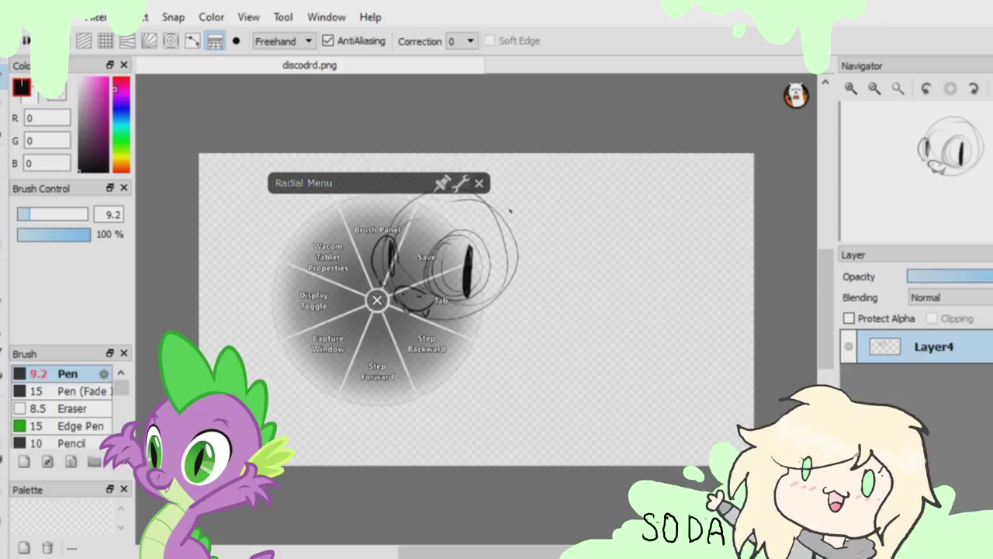
key("Escape")
mouse_move(374, 279)
left_mouse_down()
mouse_move(392, 321)
mouse_move(418, 319)
mouse_move(388, 315)
left_mouse_up()
key("ctrl+z")
left_click_drag(393, 321, 427, 329)
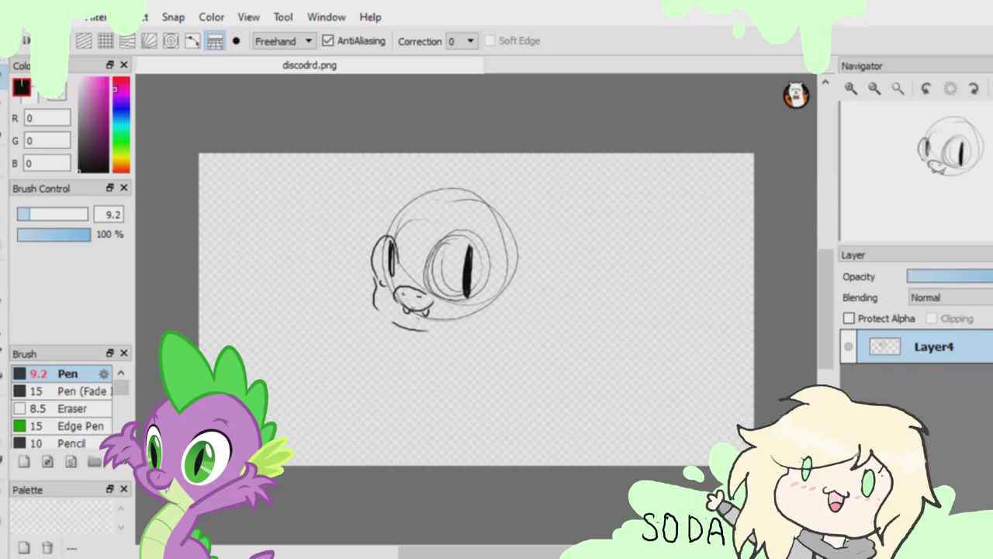
key("ctrl+z")
key("ctrl+z")
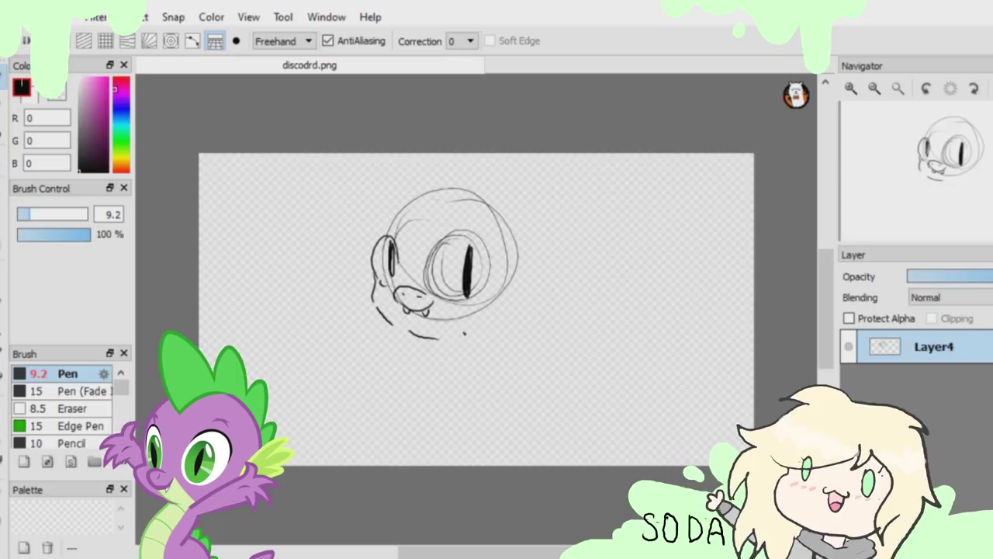
left_click_drag(447, 338, 494, 326)
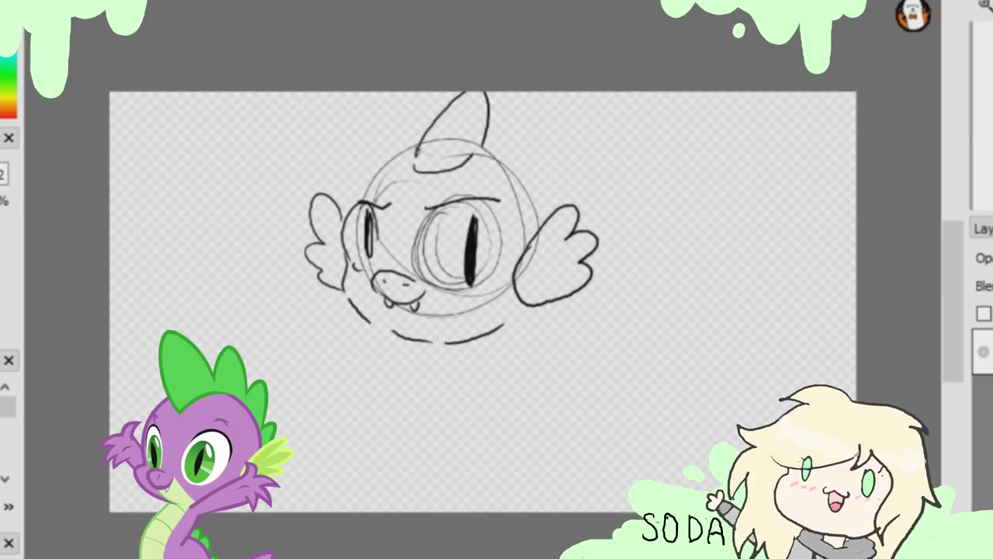
left_click_drag(418, 141, 354, 208)
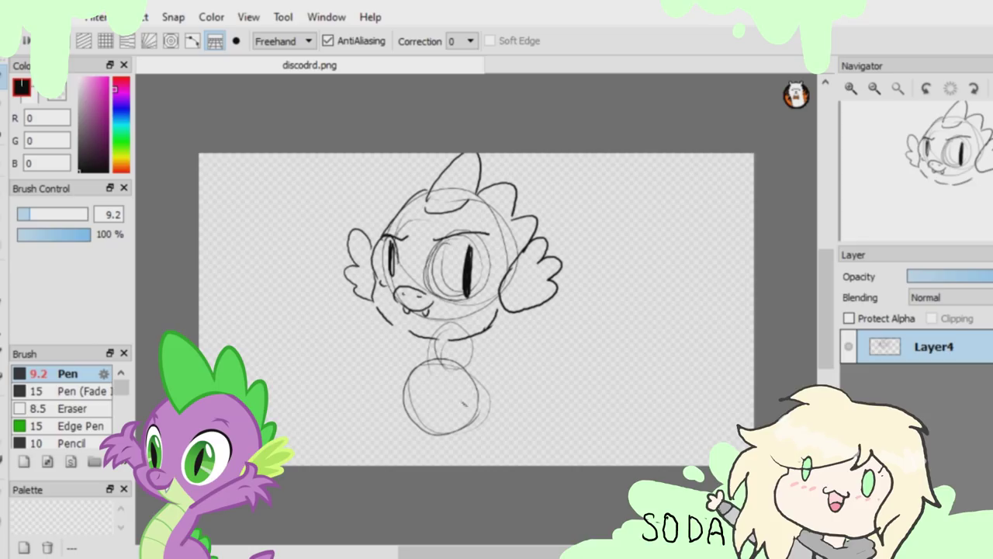
Undo the latest body strokes, including the large circle below the black Spike's neck.
mouse_move(435, 365)
left_mouse_down()
mouse_move(465, 403)
mouse_move(396, 435)
mouse_move(400, 456)
left_mouse_up()
key("ctrl+z")
key("ctrl+z")
key("ctrl+z")
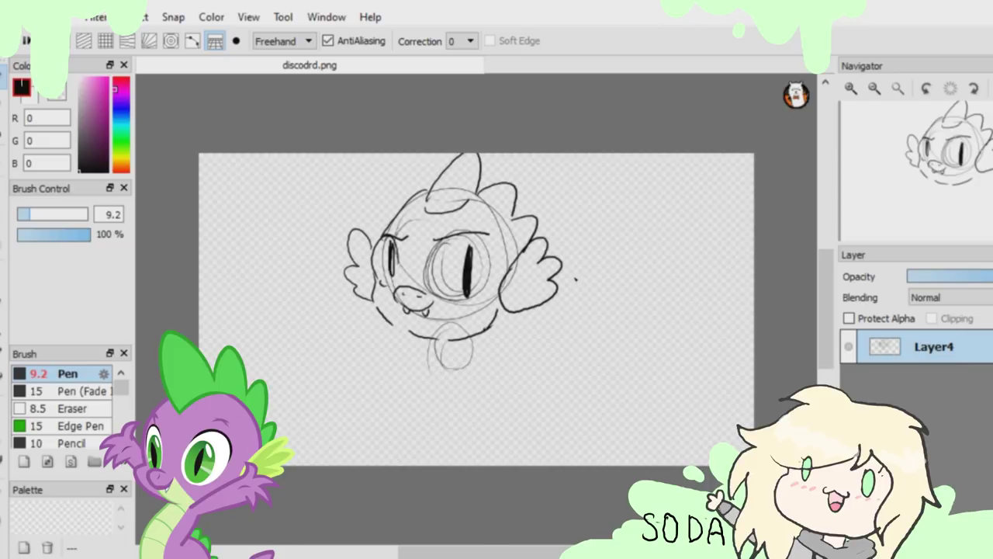
Transform the black Spike head, making it slightly smaller on the canvas.
key("ctrl+t")
left_click_drag(500, 221, 494, 226)
key("Return")
Sketch the black Spike's rounded torso with its belly edge, two short legs and clawed feet.
left_click_drag(426, 334, 466, 396)
left_click_drag(436, 338, 423, 427)
left_click_drag(425, 443, 448, 458)
mouse_move(454, 409)
left_mouse_down()
mouse_move(462, 454)
mouse_move(451, 462)
left_mouse_up()
left_click_drag(403, 403, 388, 443)
left_click_drag(388, 438, 415, 450)
Draw the black Spike's two hanging arms on either side of the belly, with claws on the hand.
left_click_drag(469, 324, 481, 353)
mouse_move(475, 349)
left_mouse_down()
mouse_move(462, 423)
mouse_move(486, 408)
left_mouse_up()
left_click_drag(470, 415, 489, 427)
left_click_drag(412, 326, 388, 400)
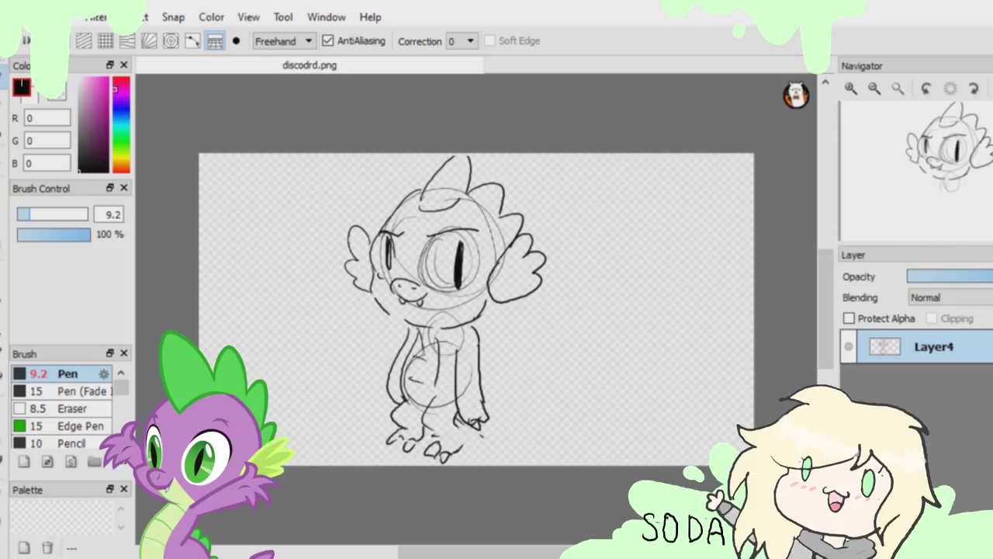
left_click_drag(456, 421, 467, 428)
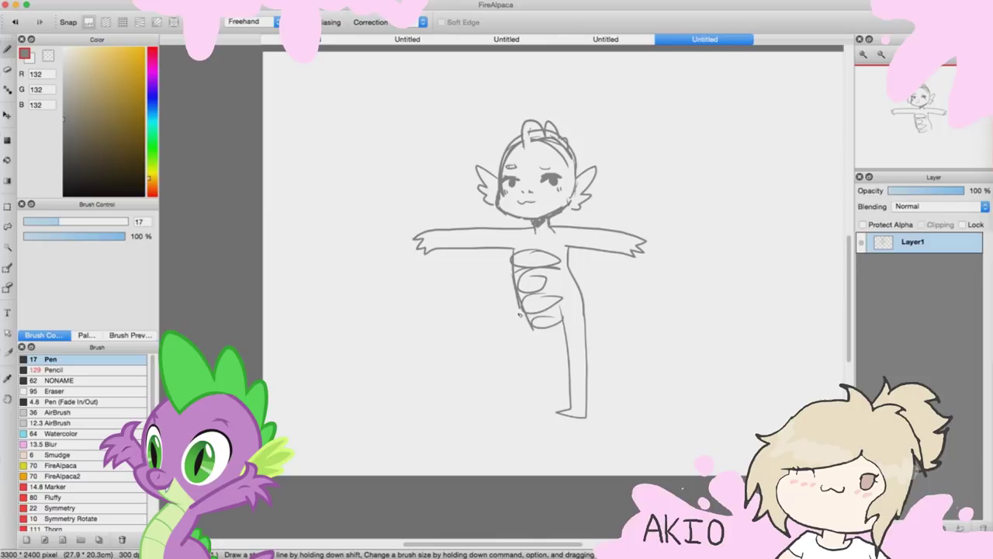
Sketch the grey Spike's bent second leg with its foot, and start the tail behind the hip.
mouse_move(521, 315)
left_mouse_down()
mouse_move(479, 380)
mouse_move(535, 348)
left_mouse_up()
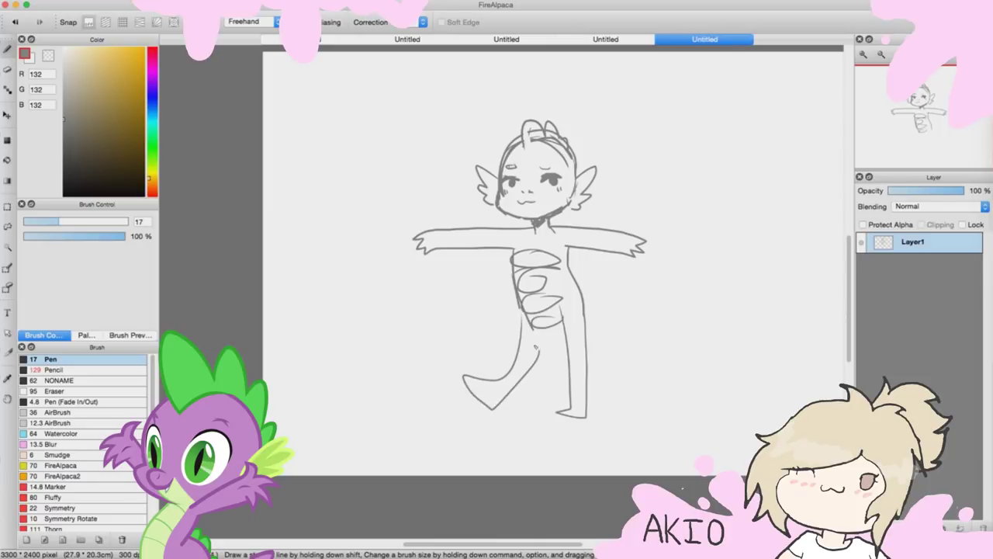
mouse_move(571, 278)
left_mouse_down()
mouse_move(674, 345)
mouse_move(593, 329)
left_mouse_up()
key("super+plus")
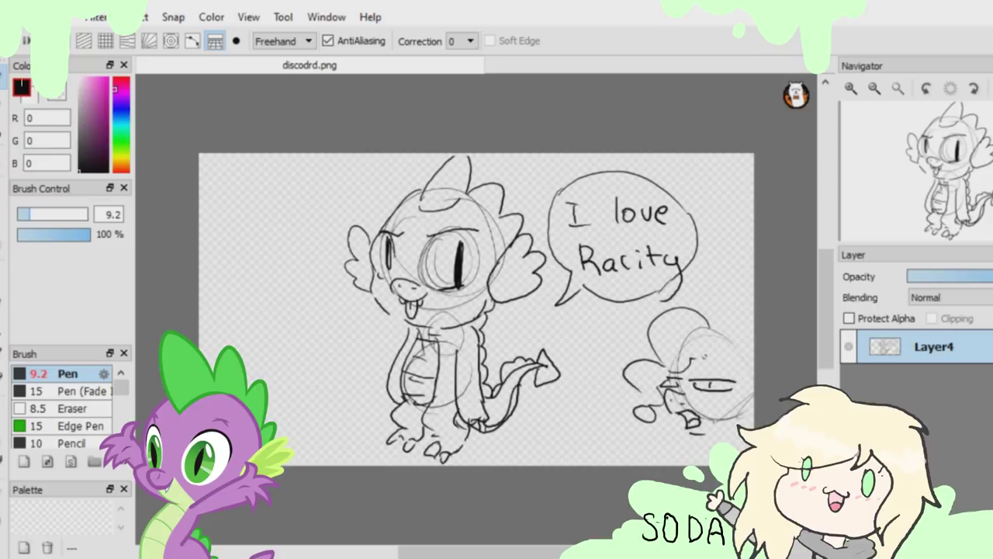
Add curled mane and head lines to the small squinting pony below the black Spike's speech bubble.
mouse_move(692, 357)
left_mouse_down()
mouse_move(712, 345)
mouse_move(673, 318)
left_mouse_up()
left_click_drag(728, 343, 752, 299)
left_click_drag(713, 330, 741, 339)
left_click_drag(728, 431, 750, 413)
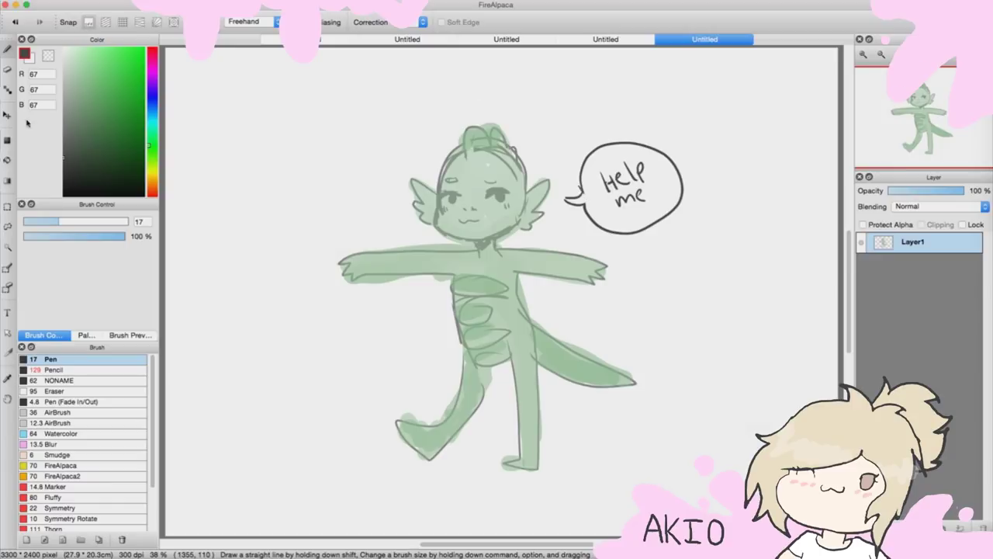
Choose a lighter drawing colour for the green-tinted Spike drawing.
left_click_drag(62, 138, 77, 94)
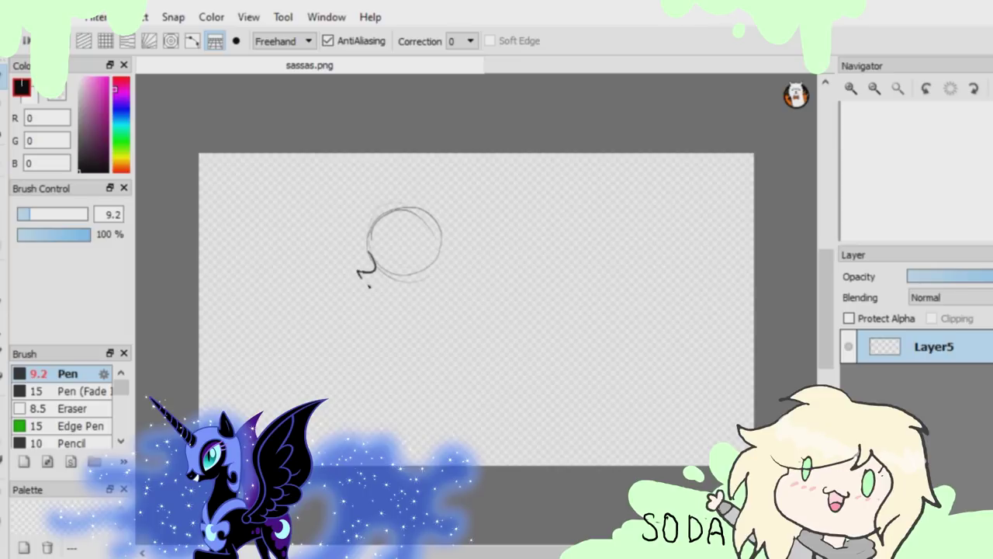
Draw the black Nightmare Moon's muzzle and scribble dark shading over both front hooves.
left_click_drag(367, 256, 402, 293)
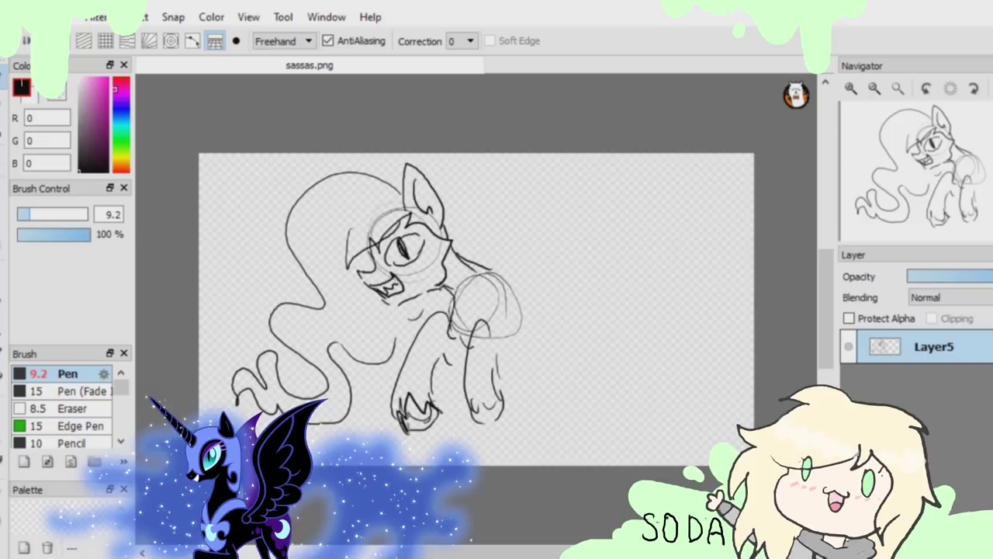
left_click_drag(407, 431, 428, 402)
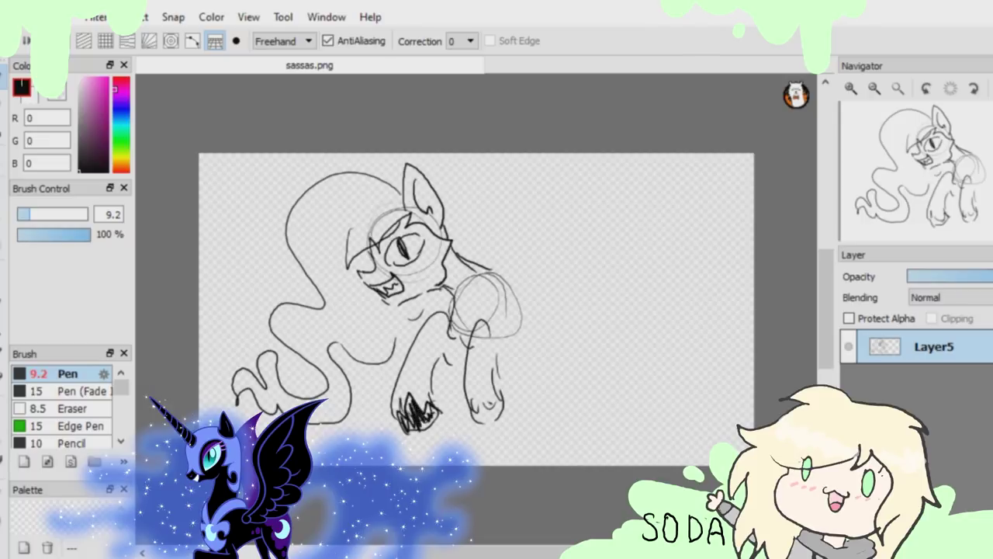
mouse_move(488, 388)
left_mouse_down()
mouse_move(501, 409)
mouse_move(488, 402)
mouse_move(494, 391)
left_mouse_up()
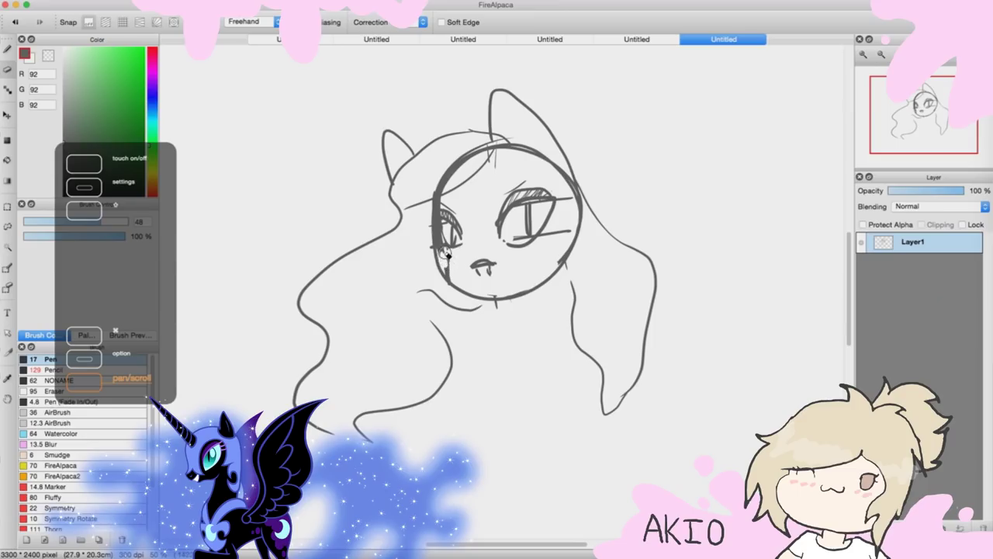
Erase stray lines beside the grey Nightmare Moon's eyes, and add a shoulder armour edge to the black version.
mouse_move(444, 256)
left_mouse_down()
mouse_move(458, 279)
mouse_move(448, 250)
left_mouse_up()
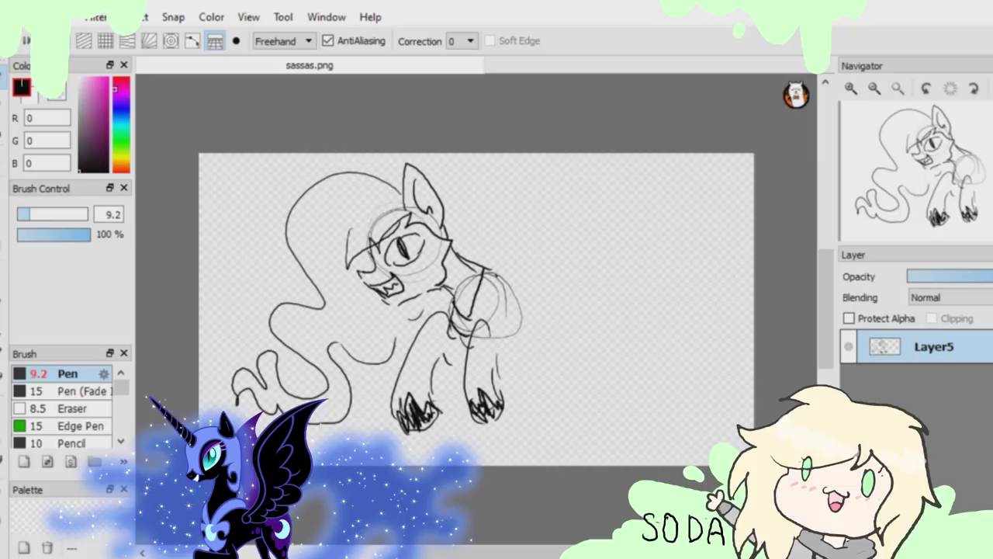
left_click_drag(499, 273, 500, 325)
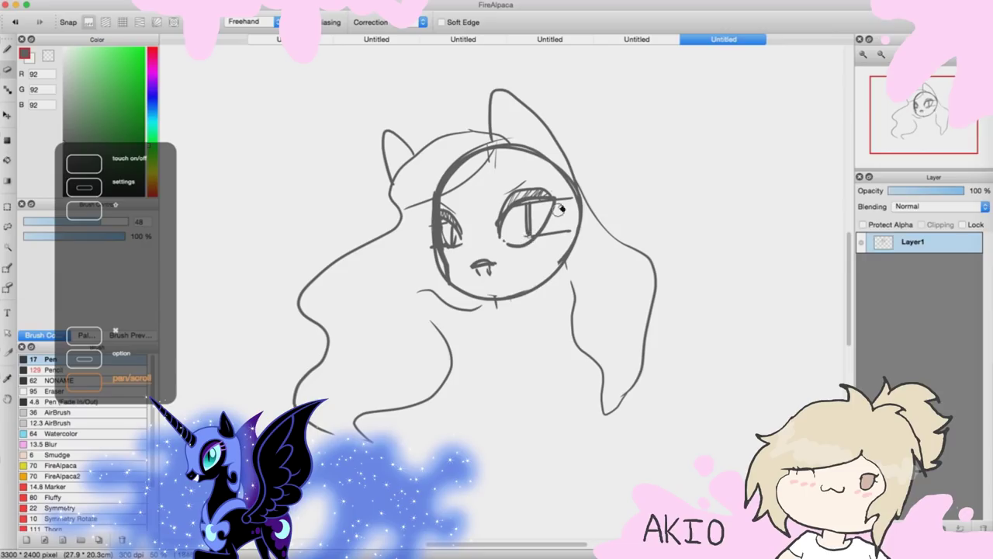
left_click_drag(556, 228, 570, 231)
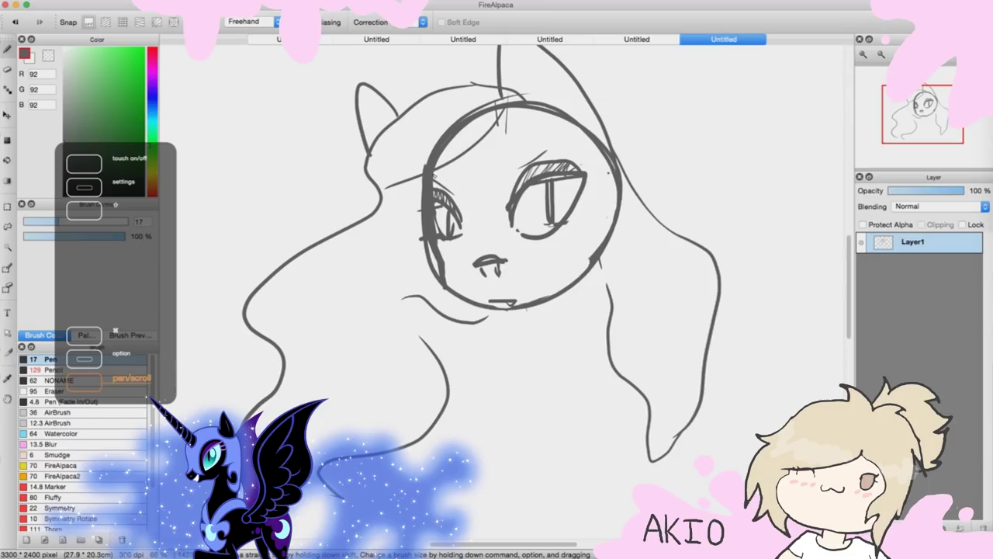
Draw brow lines above both eyes of the grey Nightmare Moon.
left_click_drag(433, 172, 474, 201)
mouse_move(537, 151)
left_mouse_down()
mouse_move(483, 206)
mouse_move(598, 141)
left_mouse_up()
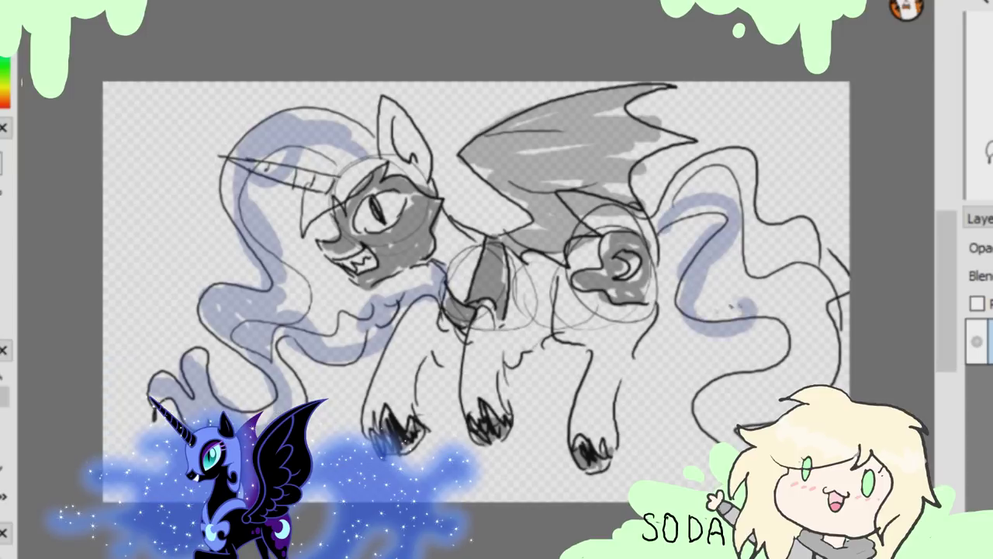
Shade the lower curls of the black Nightmare Moon's tail with translucent blue strokes.
mouse_move(698, 299)
left_mouse_down()
mouse_move(791, 319)
mouse_move(698, 446)
left_mouse_up()
left_click_drag(780, 354, 726, 447)
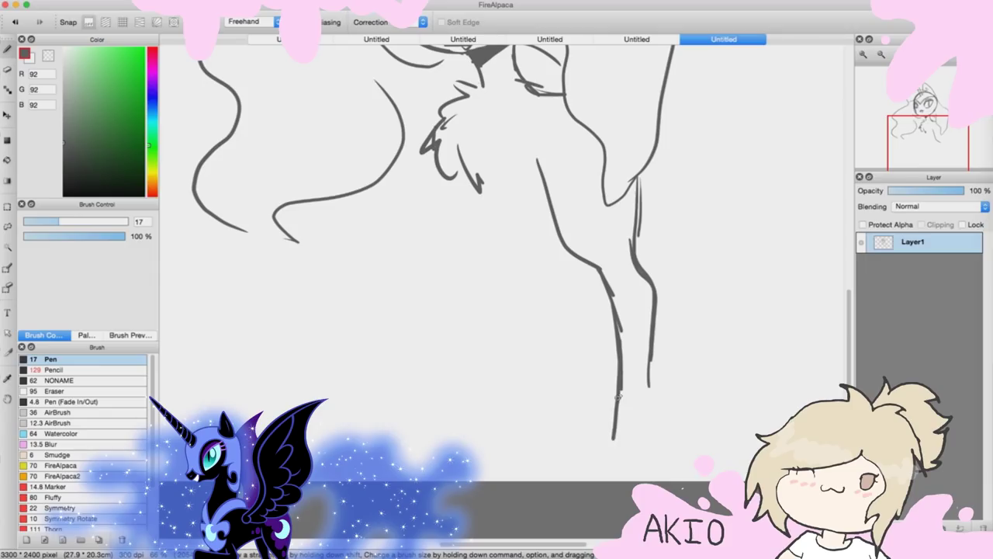
Extend both sides of the grey Nightmare Moon's long foreleg down towards the hoof.
mouse_move(619, 397)
left_mouse_down()
mouse_move(611, 466)
mouse_move(641, 463)
left_mouse_up()
left_click_drag(649, 378, 635, 472)
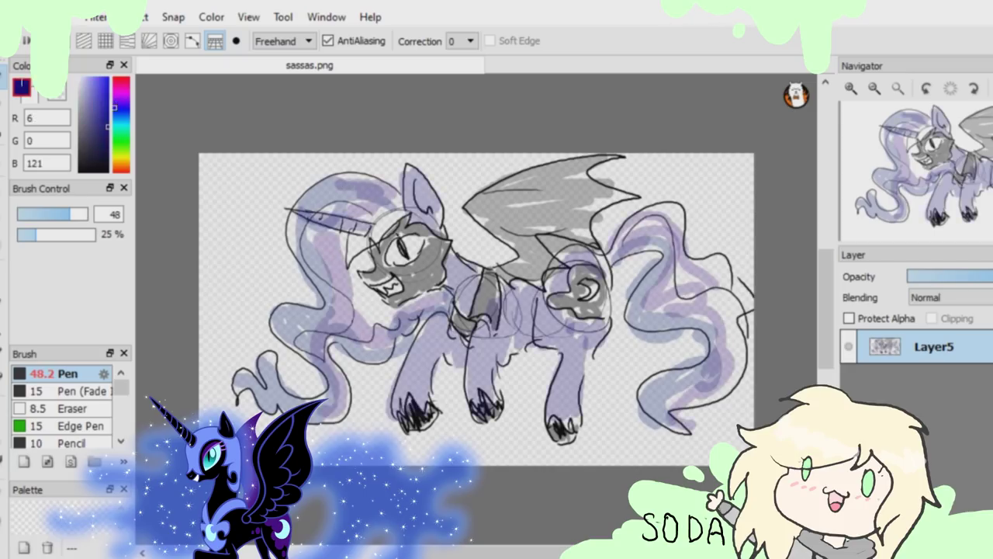
Save the Nightmare Moon drawing as luna.png, and sketch the spotted pony's head circle and muzzle on a blank layer.
key("alt+f")
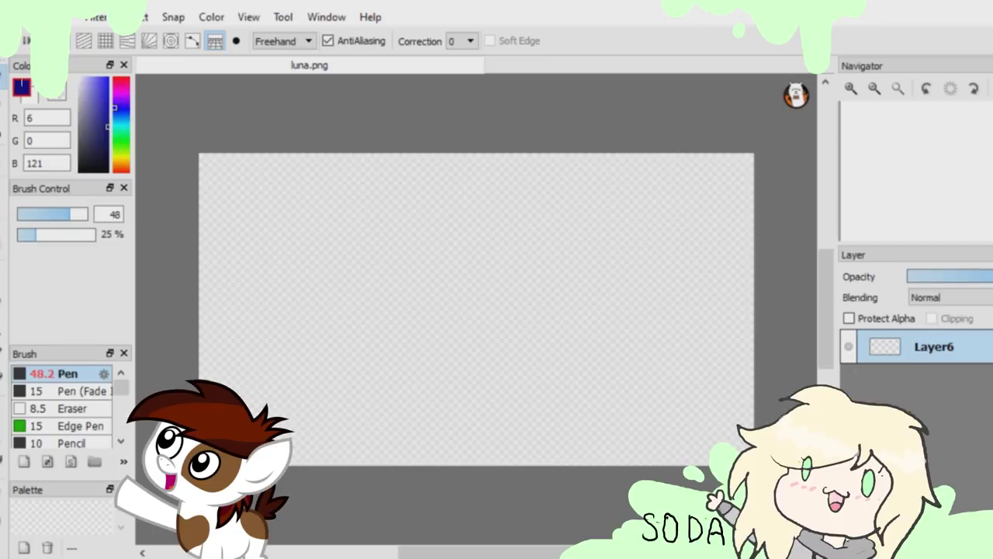
mouse_move(344, 233)
left_mouse_down()
mouse_move(435, 279)
mouse_move(396, 306)
left_mouse_up()
left_click_drag(419, 209, 446, 245)
left_click_drag(338, 256, 427, 233)
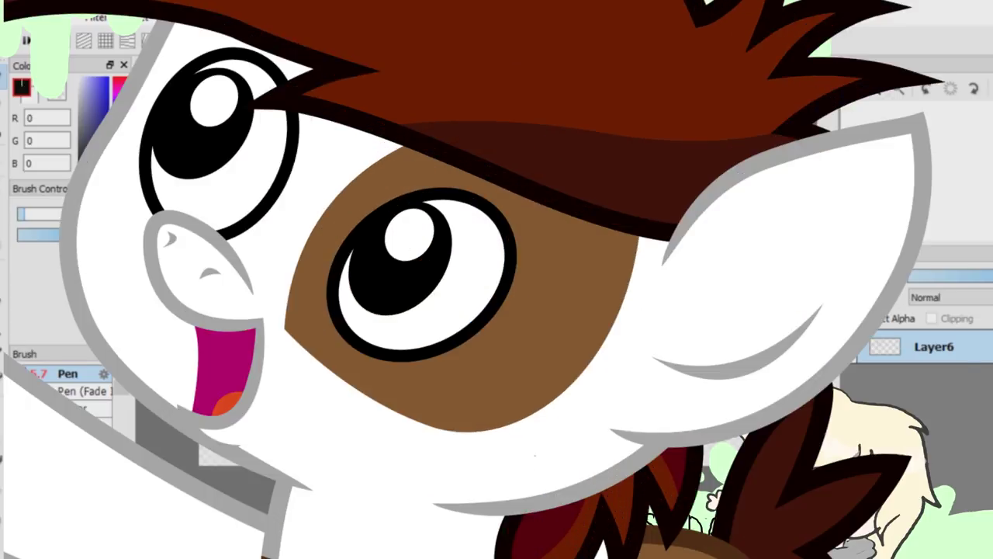
left_click_drag(336, 268, 370, 286)
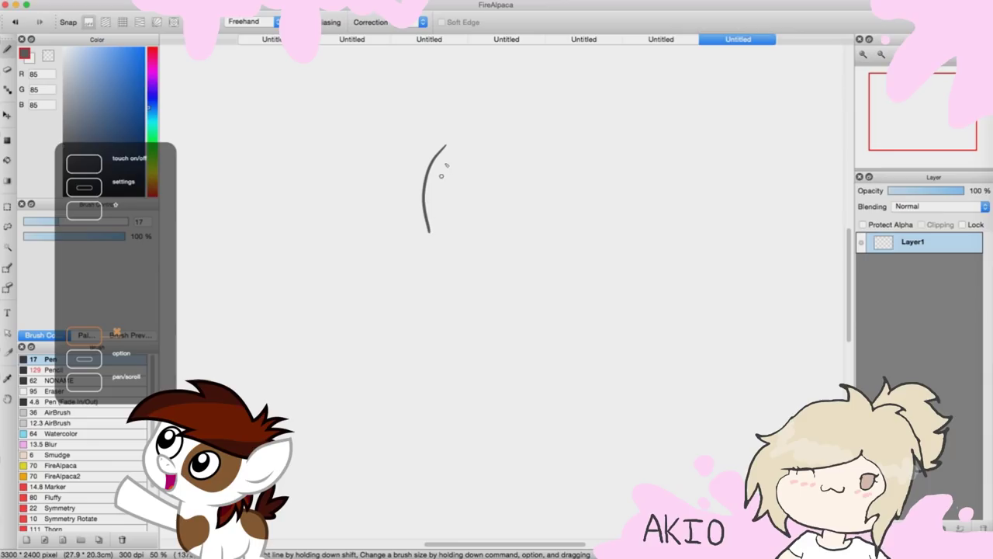
Undo the grey spotted pony's first head arc and redraw the round head outline.
key("super+z")
mouse_move(455, 131)
left_mouse_down()
mouse_move(474, 129)
mouse_move(519, 230)
left_mouse_up()
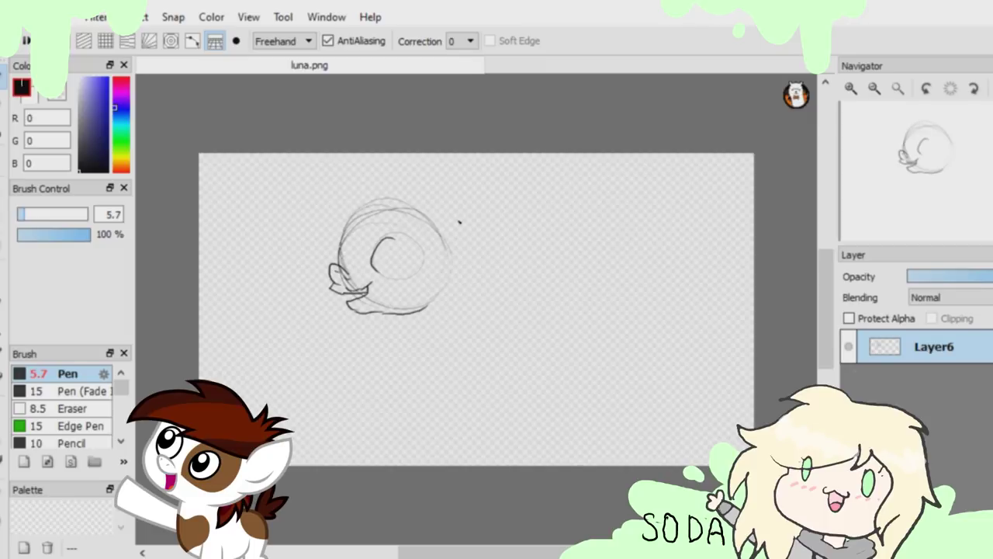
Undo the black spotted pony's eye curves, set the pen size to 7.4, and draw the eye line and swept fringe.
key("ctrl+z")
left_click_drag(23, 214, 28, 214)
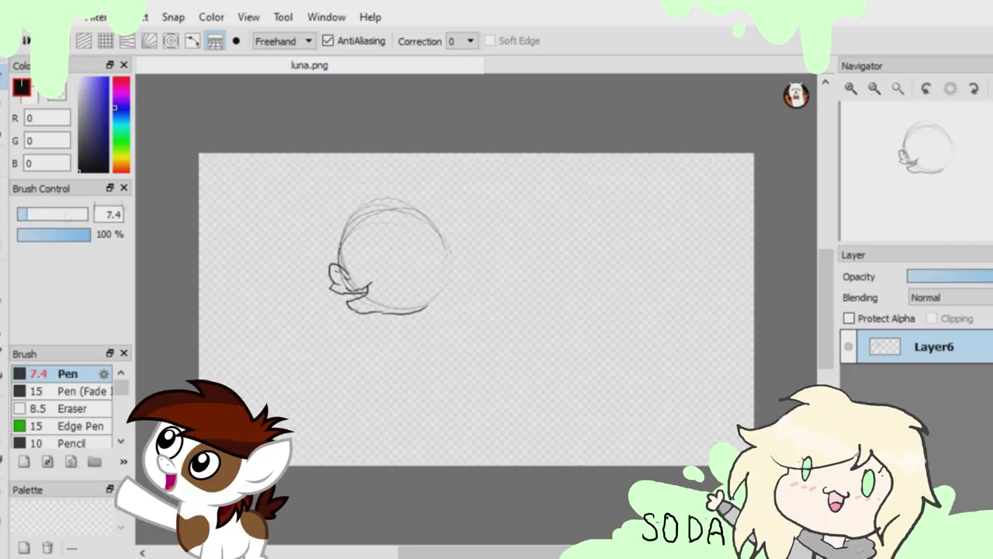
mouse_move(342, 248)
left_mouse_down()
mouse_move(400, 280)
mouse_move(431, 231)
mouse_move(380, 222)
left_mouse_up()
left_click_drag(435, 184, 314, 253)
Undo a misplaced line behind the black spotted pony's head, and draw the hairline below the ear and the back of the neck.
left_click_drag(449, 208, 448, 286)
key("ctrl+z")
left_click_drag(421, 254, 456, 257)
left_click_drag(450, 261, 446, 297)
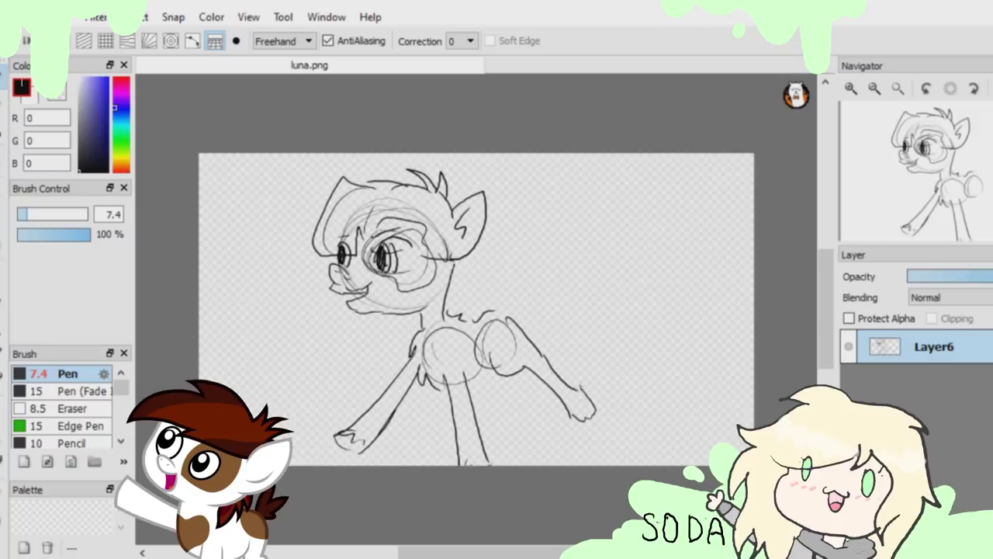
Draw the black spotted pony's hind hoof and tail, and the grey spotted pony's fringe and back-of-head lines.
left_click_drag(571, 416, 596, 433)
left_click_drag(509, 306, 629, 310)
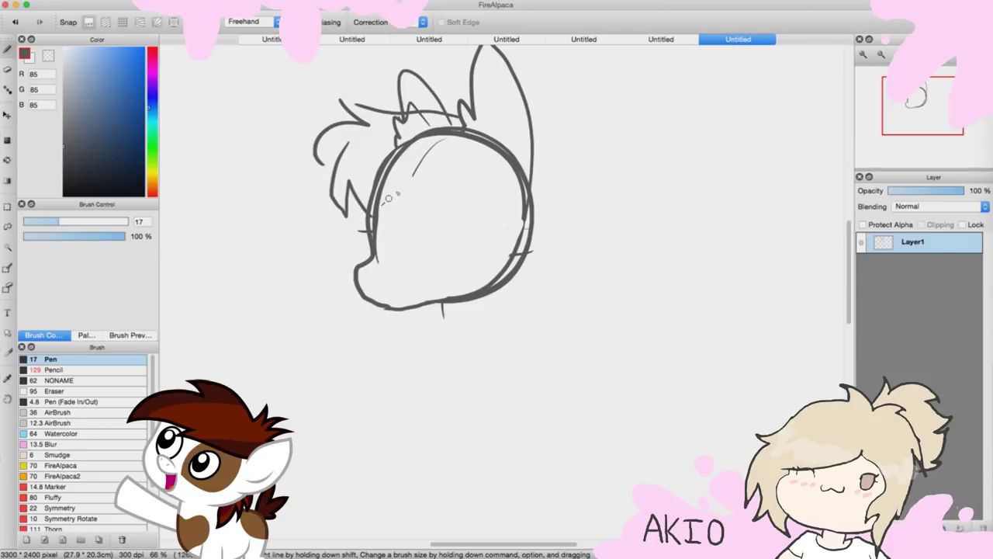
left_click_drag(383, 203, 453, 130)
mouse_move(534, 177)
left_mouse_down()
mouse_move(550, 200)
mouse_move(560, 250)
mouse_move(558, 214)
mouse_move(546, 199)
mouse_move(542, 228)
left_mouse_up()
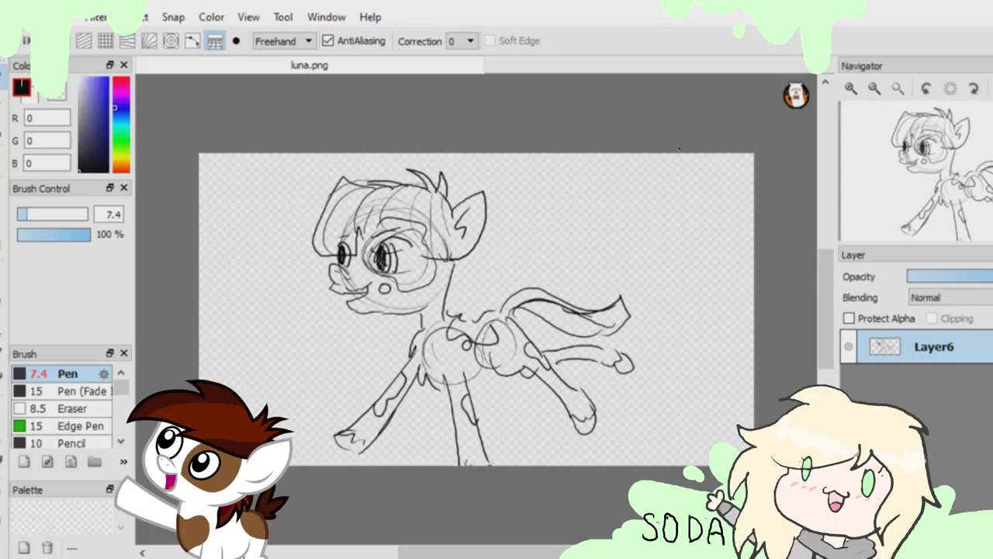
left_click_drag(452, 213, 456, 272)
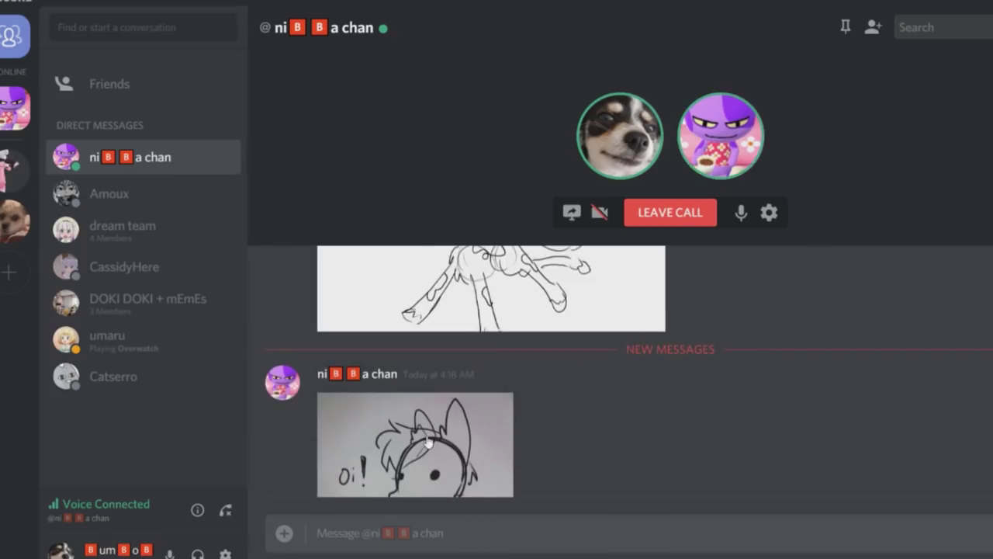
Compare the two finished spotted-pony drawings in the Discord conversation, and browse the "pip mlp" image results in the browser.
scroll(427, 441, "down", 3)
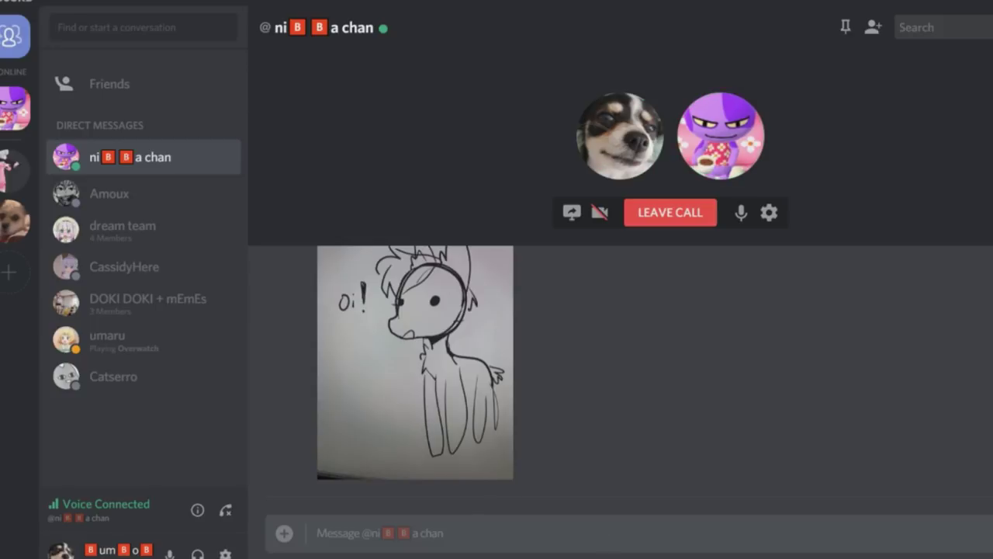
scroll(478, 406, "up", 1)
scroll(478, 406, "up", 5)
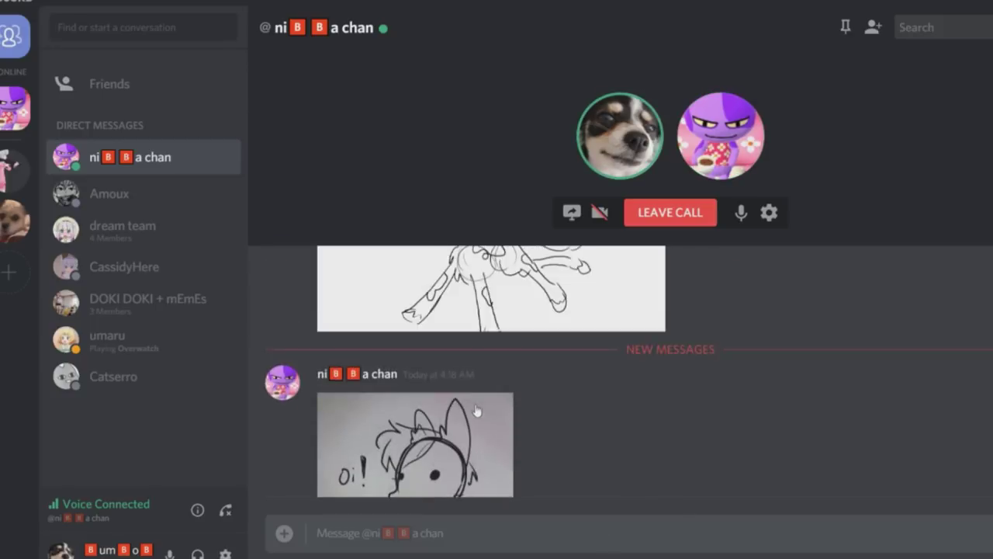
scroll(478, 422, "down", 5)
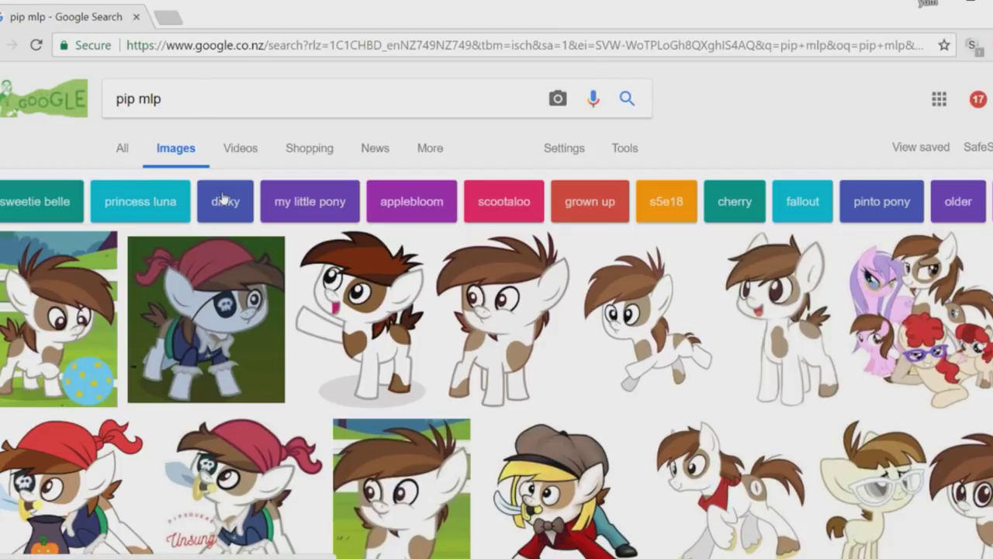
scroll(458, 372, "down", 1)
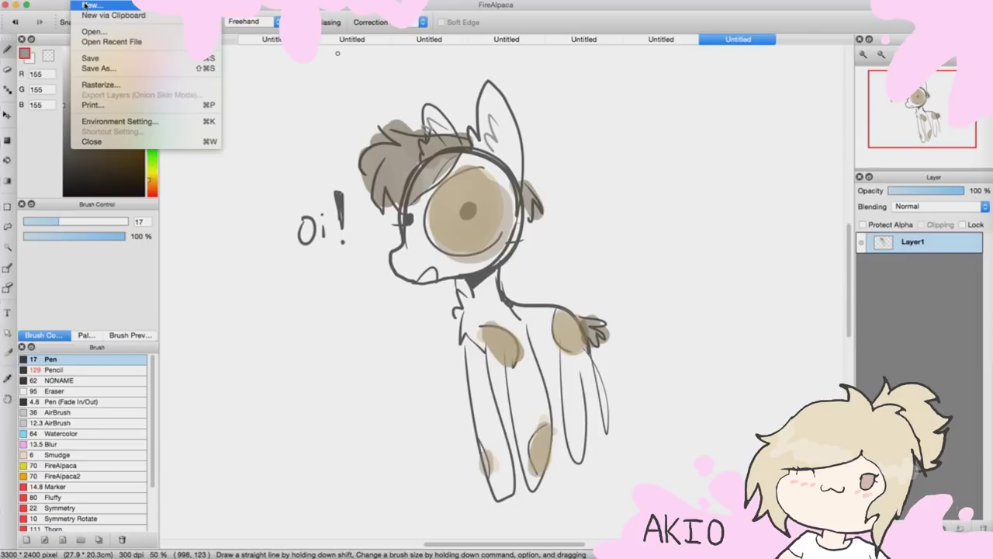
In FireAlpaca, create a new canvas for the grey version and sketch the black horned villain's head on pip.png, undoing the last stroke.
left_click(86, 5)
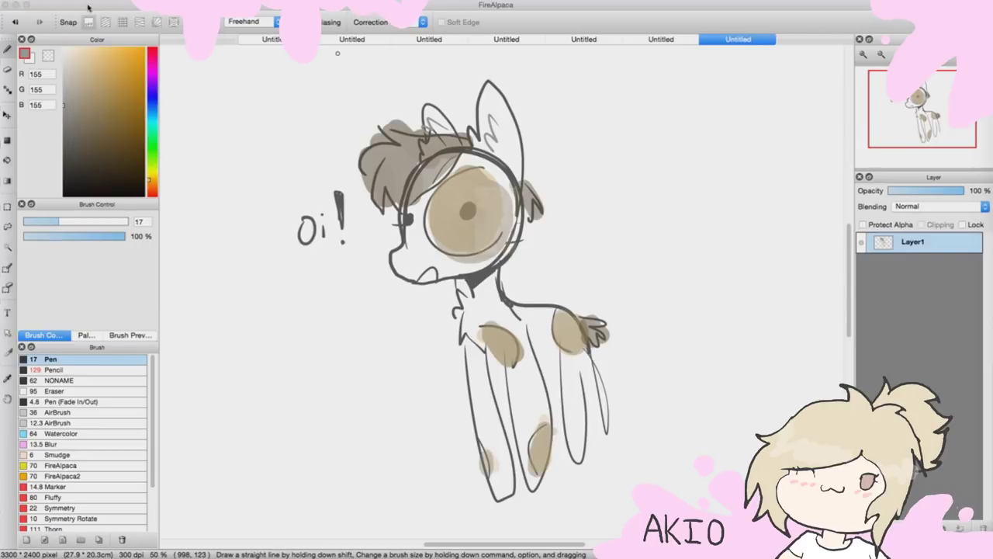
left_click(592, 429)
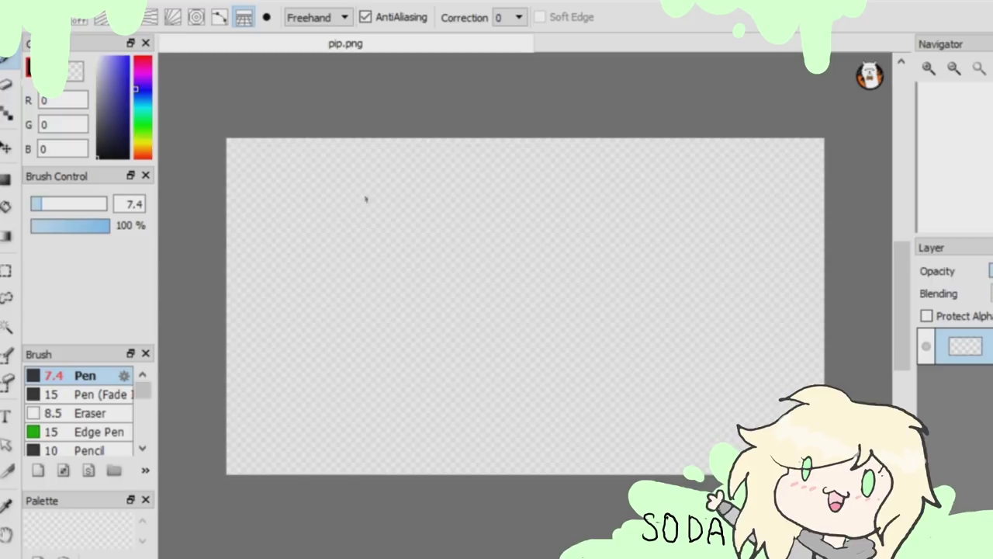
mouse_move(388, 217)
left_mouse_down()
mouse_move(435, 235)
mouse_move(424, 249)
mouse_move(405, 242)
mouse_move(424, 195)
left_mouse_up()
left_click_drag(367, 209, 388, 260)
key("ctrl+z")
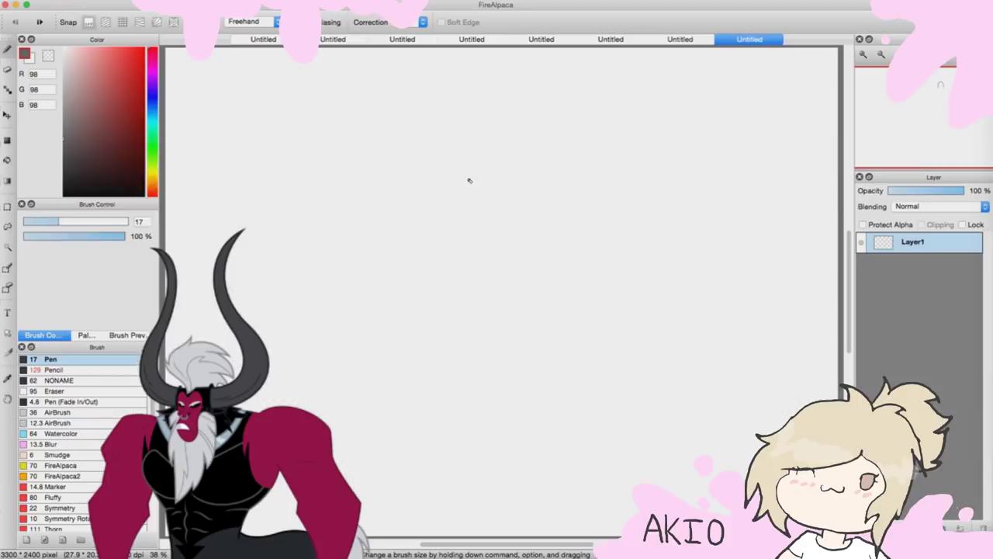
Undo the grey villain's first long body curve and redraw it on the blank canvas.
mouse_move(467, 180)
left_mouse_down()
mouse_move(448, 281)
mouse_move(478, 375)
left_mouse_up()
key("super+z")
mouse_move(467, 180)
left_mouse_down()
mouse_move(438, 276)
mouse_move(448, 334)
mouse_move(487, 371)
left_mouse_up()
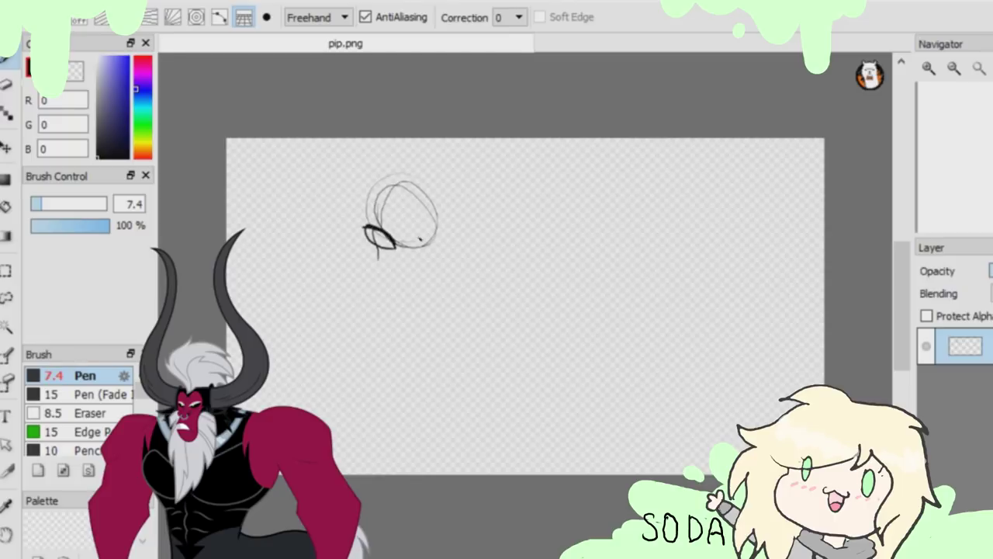
Sketch the black villain's facial features and jaw around the head circle, and undo the last two marks.
mouse_move(425, 226)
left_mouse_down()
mouse_move(407, 247)
mouse_move(441, 233)
left_mouse_up()
left_click_drag(358, 220, 395, 232)
left_click_drag(400, 225, 432, 209)
mouse_move(367, 256)
left_mouse_down()
mouse_move(405, 282)
mouse_move(425, 281)
left_mouse_up()
left_click(394, 283)
left_click(414, 253)
key("ctrl+z")
key("ctrl+z")
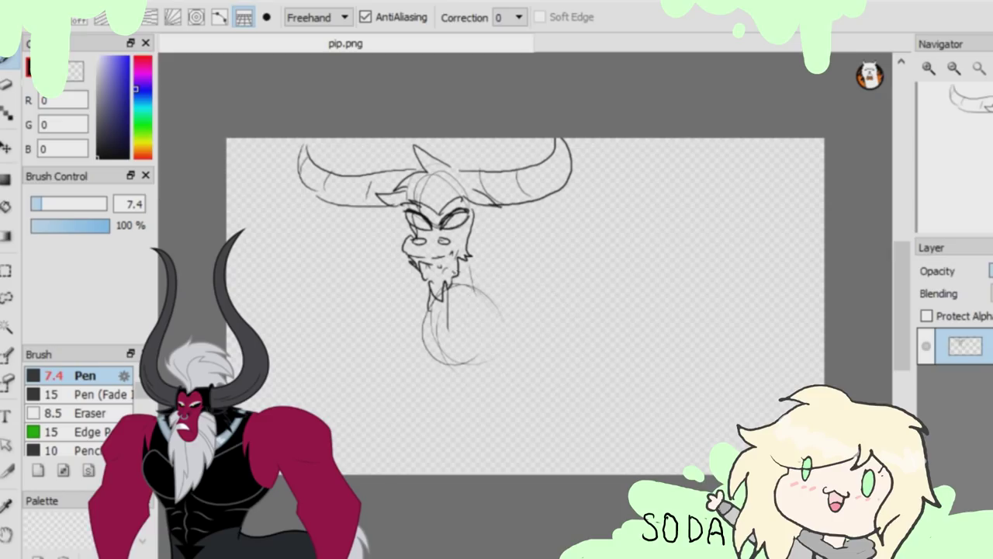
Draw the black villain's neck and shoulder lines below the beard, and transform the sketch to a slightly smaller size.
left_click_drag(423, 276, 423, 306)
mouse_move(470, 250)
left_mouse_down()
mouse_move(470, 301)
mouse_move(511, 351)
mouse_move(543, 281)
left_mouse_up()
left_click(530, 354)
left_click(546, 353)
key("ctrl+t")
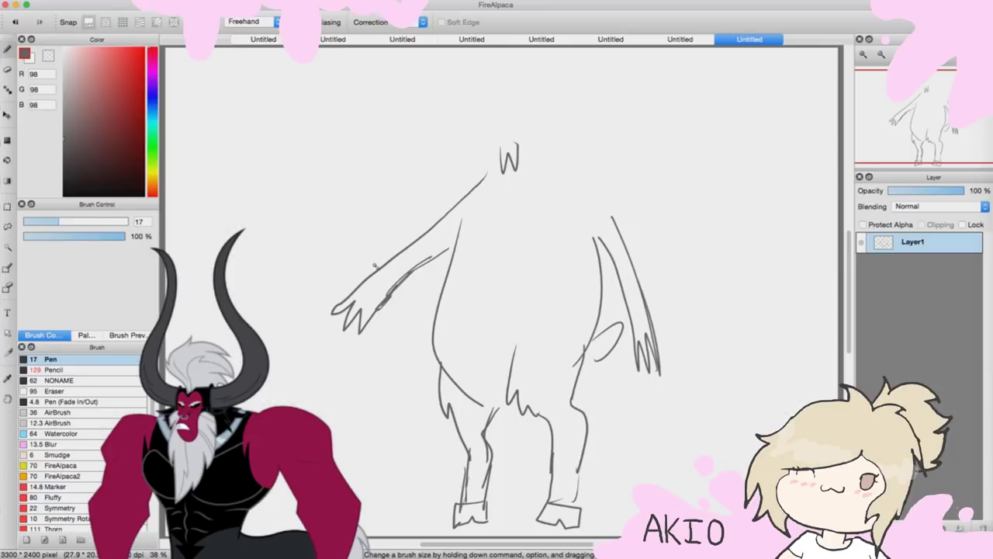
Erase the grey villain's thin clawed hand and the large guide circles beside the black villain's chest.
key("e")
mouse_move(353, 293)
left_mouse_down()
mouse_move(349, 310)
mouse_move(319, 301)
mouse_move(364, 325)
mouse_move(361, 312)
mouse_move(406, 330)
mouse_move(387, 324)
left_mouse_up()
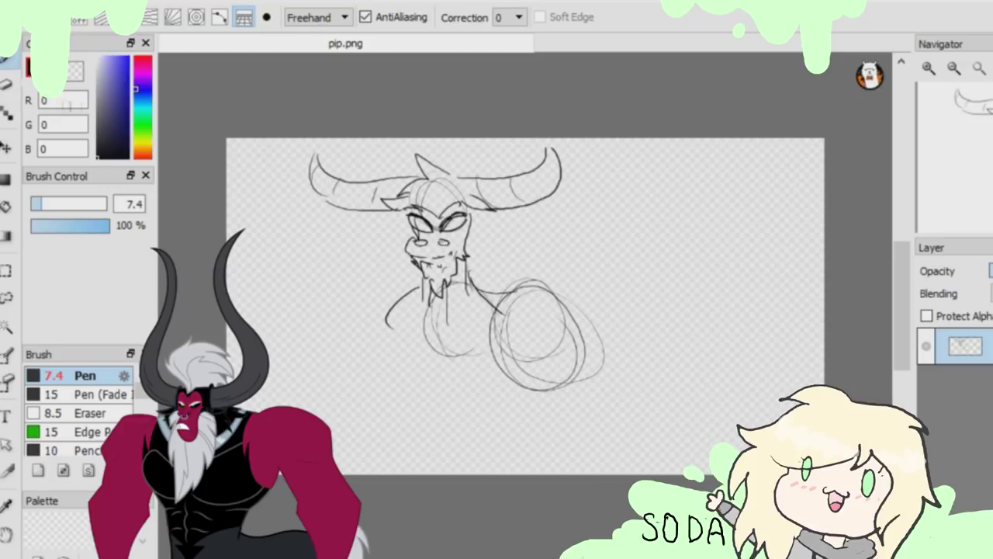
key("e")
mouse_move(515, 288)
left_mouse_down()
mouse_move(512, 380)
mouse_move(501, 357)
left_mouse_up()
left_click_drag(535, 264, 567, 384)
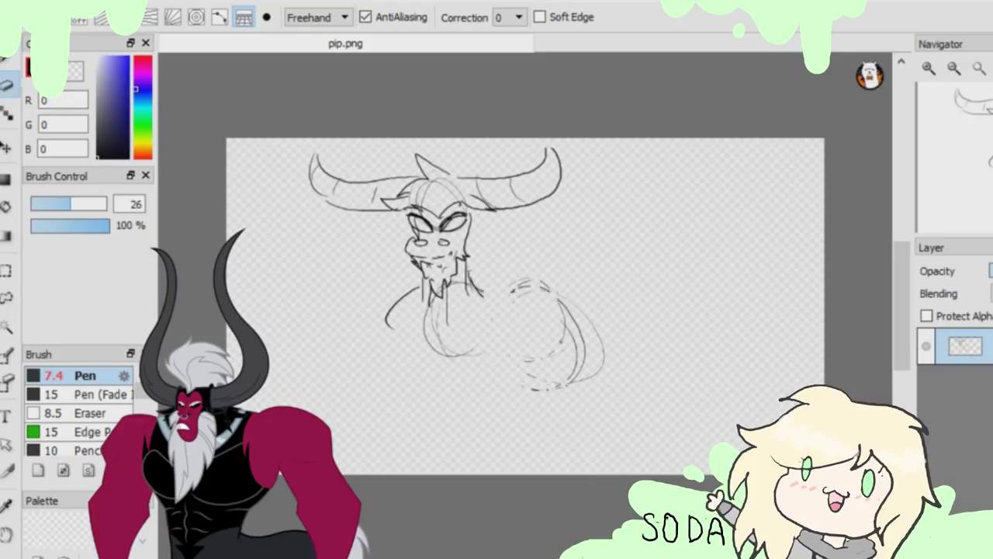
Draw the black villain's outer arm line from the shoulder down to the fist, and undo the first inner-arm line.
key("b")
left_click_drag(387, 326, 353, 423)
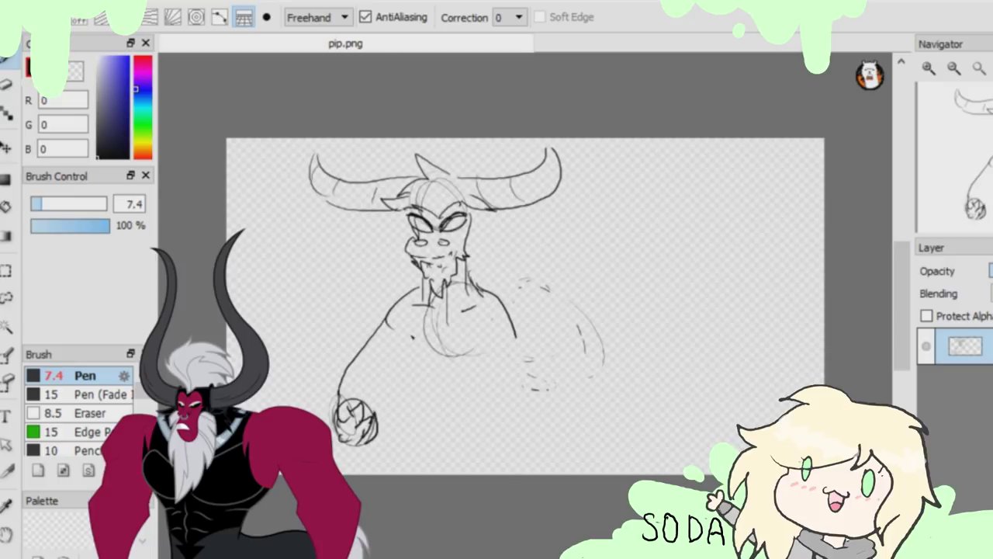
left_click_drag(412, 336, 368, 418)
key("ctrl+z")
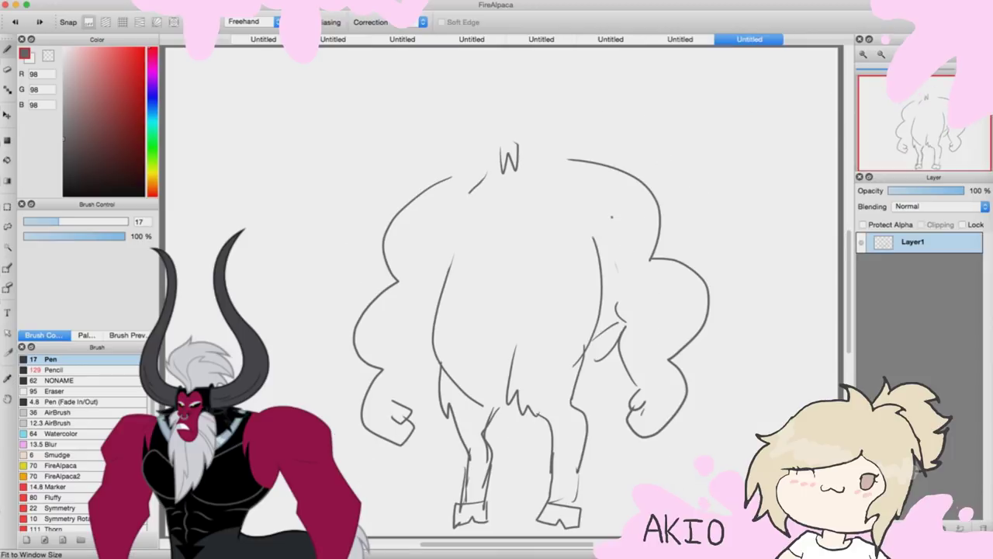
Draw the grey villain's head outline above the shoulders, and undo the short mark between the legs.
mouse_move(451, 77)
left_mouse_down()
mouse_move(467, 140)
mouse_move(499, 150)
mouse_move(525, 129)
left_mouse_up()
left_click_drag(489, 388, 494, 411)
key("ctrl+z")
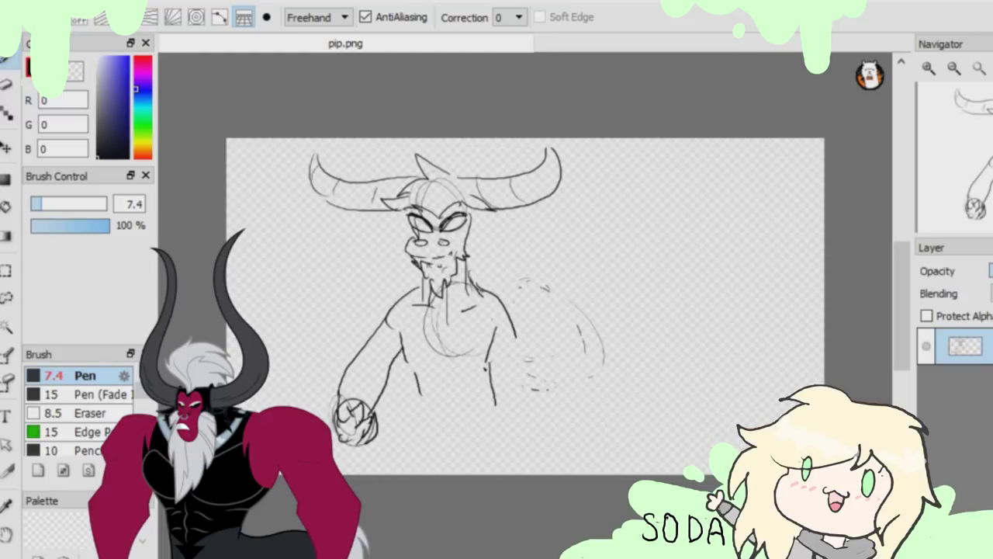
Draw the black villain's waist line, the torso's centre line and the curved crease under the chest.
left_click_drag(482, 362, 489, 402)
left_click_drag(444, 329, 446, 395)
left_click_drag(427, 360, 475, 353)
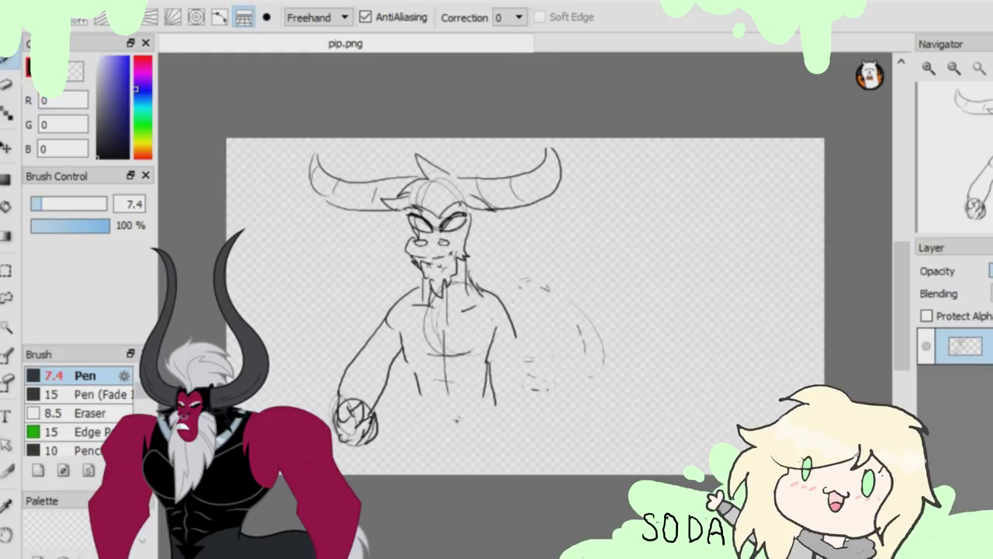
Redraw the black villain's second outer arm line, undo its inner line, and scale down and reposition the whole sketch.
left_click_drag(512, 315, 536, 374)
key("ctrl+z")
left_click_drag(515, 320, 544, 375)
left_click_drag(519, 344, 497, 375)
key("ctrl+z")
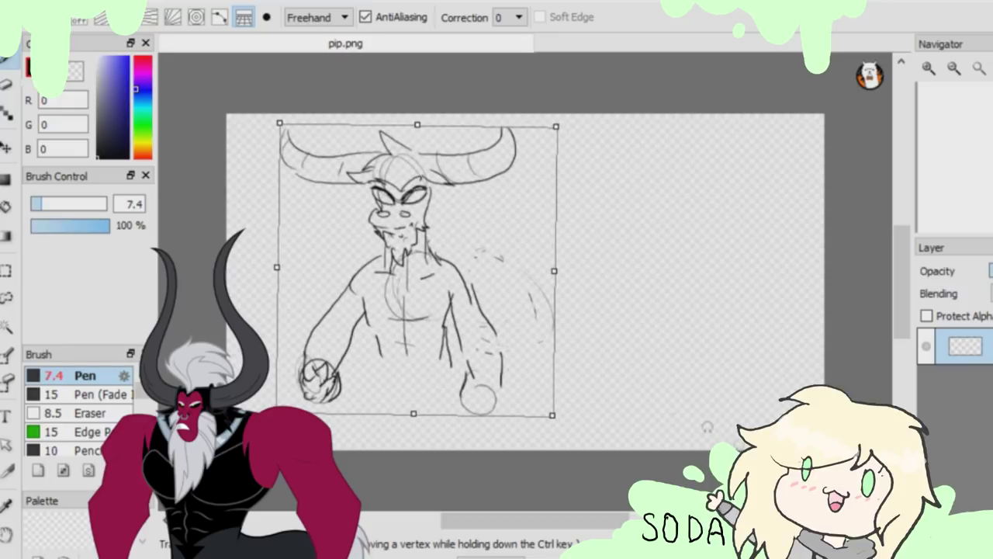
mouse_move(368, 299)
left_mouse_down()
mouse_move(404, 317)
mouse_move(454, 290)
left_mouse_up()
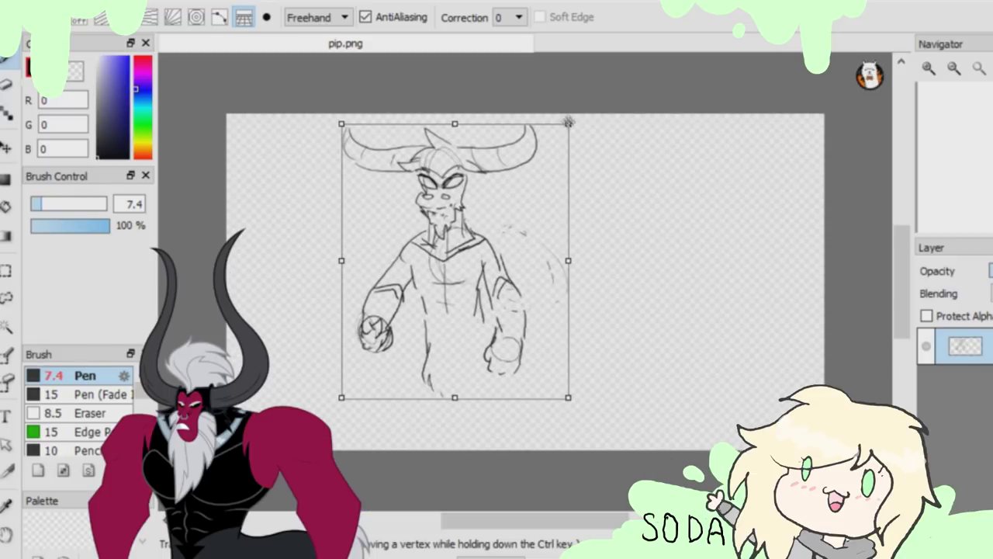
mouse_move(554, 304)
left_mouse_down()
mouse_move(545, 293)
mouse_move(564, 353)
mouse_move(559, 337)
left_mouse_up()
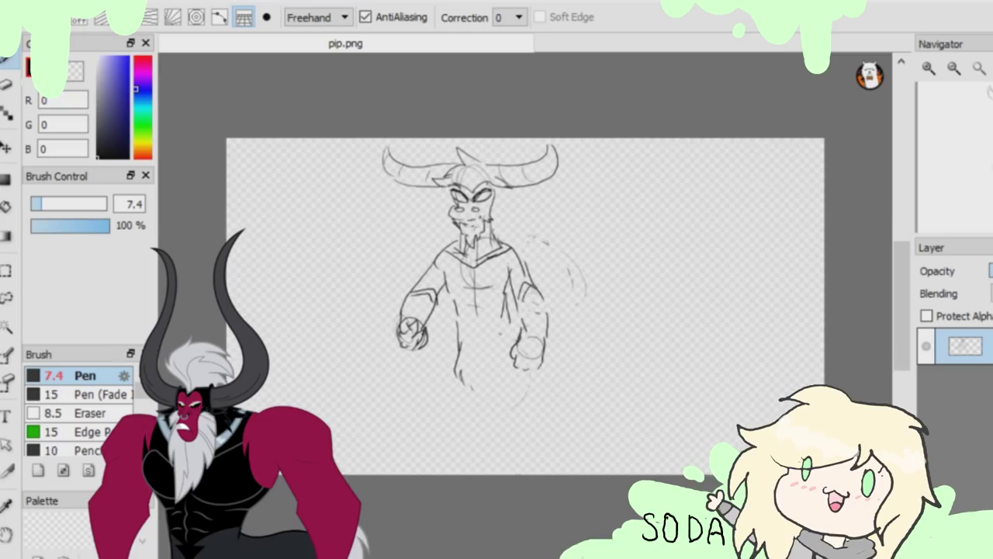
Undo and redraw the circle at the black villain's waist for the centaur's front body, and add the hindquarters curve.
left_click_drag(469, 334, 526, 389)
key("ctrl+z")
left_click_drag(465, 357, 516, 392)
left_click_drag(473, 334, 534, 388)
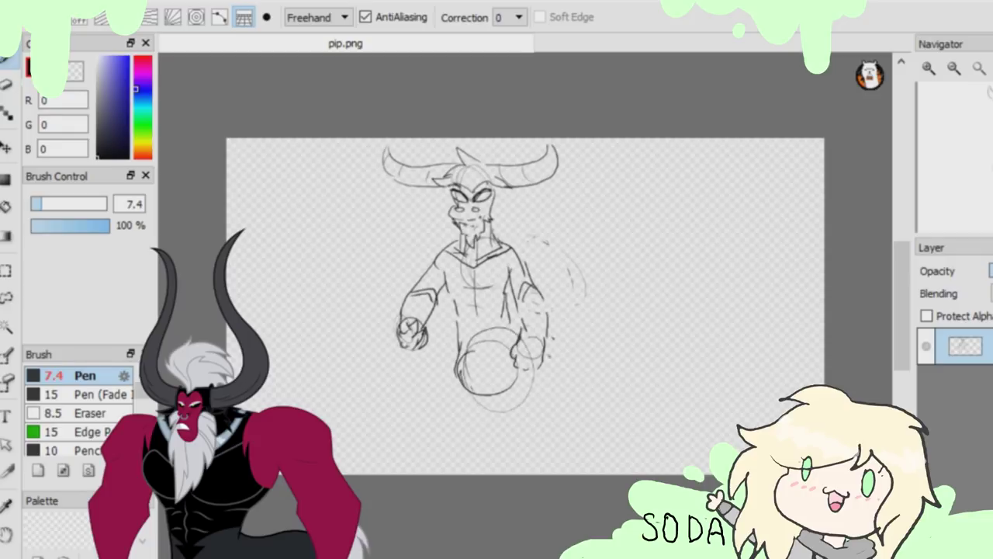
left_click_drag(547, 307, 597, 387)
Draw the centaur's hind leg and front legs down to the canvas edge, undoing two misplaced front-leg strokes.
left_click_drag(609, 330, 632, 438)
left_click_drag(627, 400, 640, 466)
left_click_drag(613, 434, 621, 470)
left_click_drag(501, 379, 503, 465)
mouse_move(532, 375)
left_mouse_down()
mouse_move(533, 432)
mouse_move(521, 450)
left_mouse_up()
mouse_move(465, 356)
left_mouse_down()
mouse_move(475, 389)
mouse_move(410, 423)
left_mouse_up()
key("ctrl+z")
left_click_drag(481, 380, 465, 473)
key("ctrl+z")
Draw the centaur's long pointed tail and the line of the back above the hindquarters.
left_click_drag(598, 298, 672, 365)
left_click_drag(656, 371, 613, 337)
left_click_drag(592, 300, 559, 310)
left_click_drag(559, 315, 619, 341)
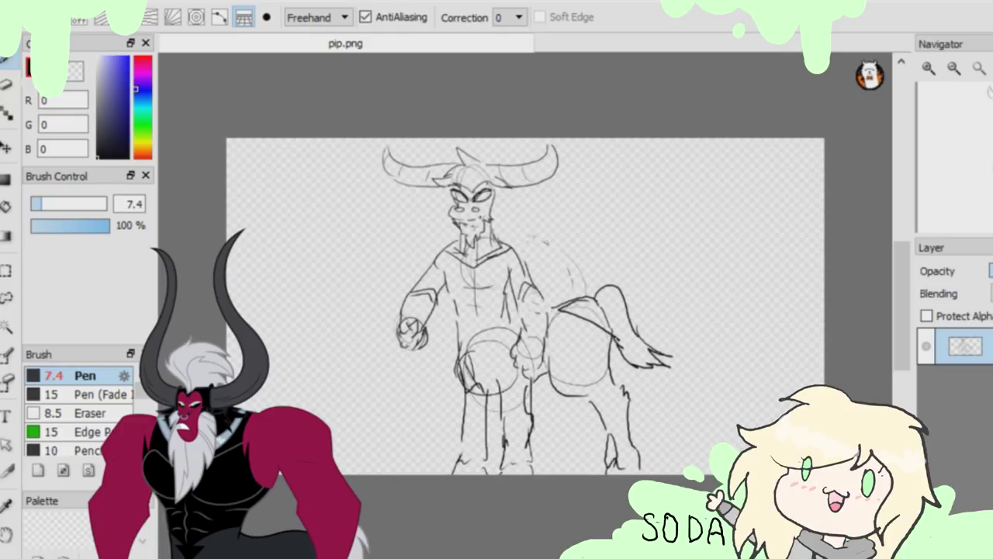
Save the finished black villain drawing as a separate file.
left_click(12, 1)
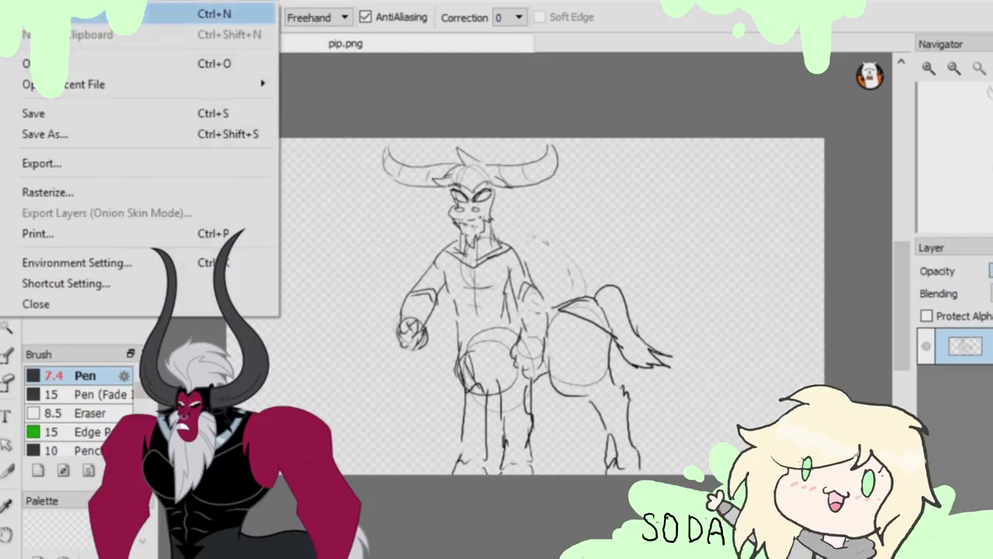
left_click(45, 135)
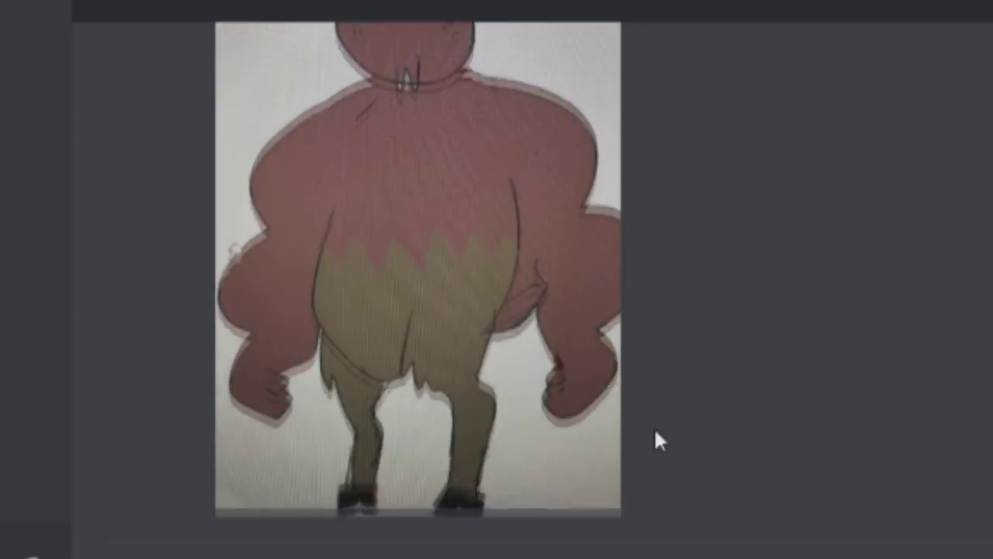
Compare the coloured red villain drawing with the black line version in the Discord conversation.
scroll(582, 450, "up", 1)
scroll(581, 450, "down", 1)
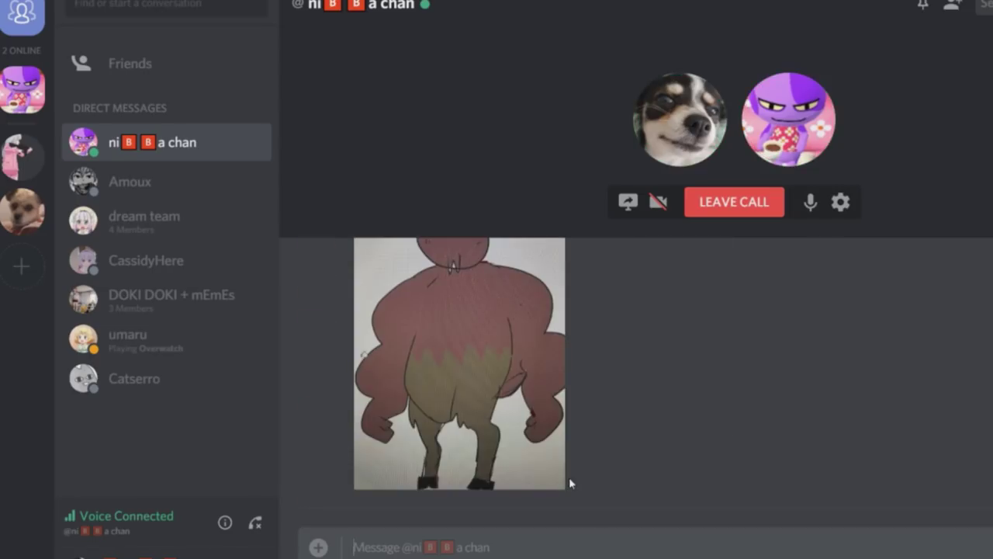
scroll(568, 477, "up", 4)
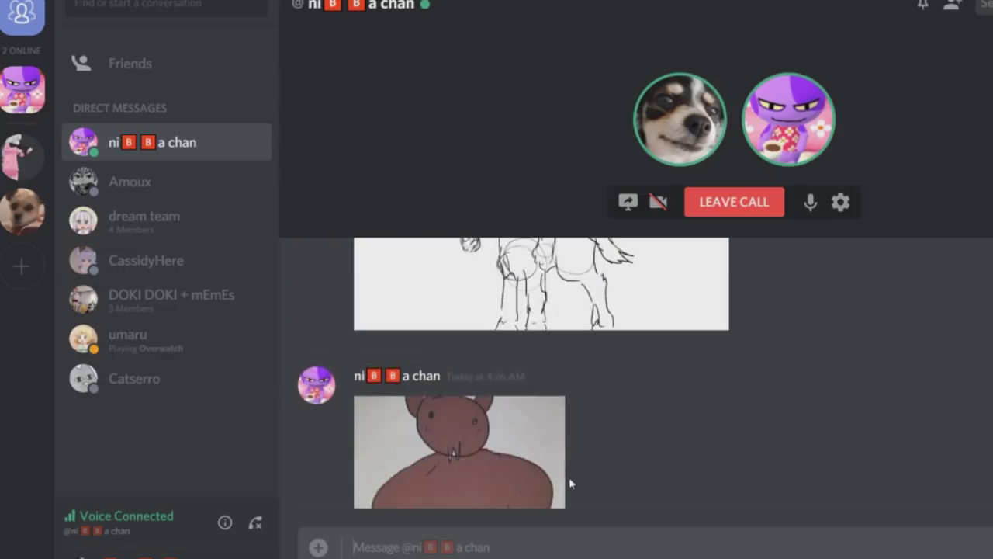
scroll(581, 448, "down", 4)
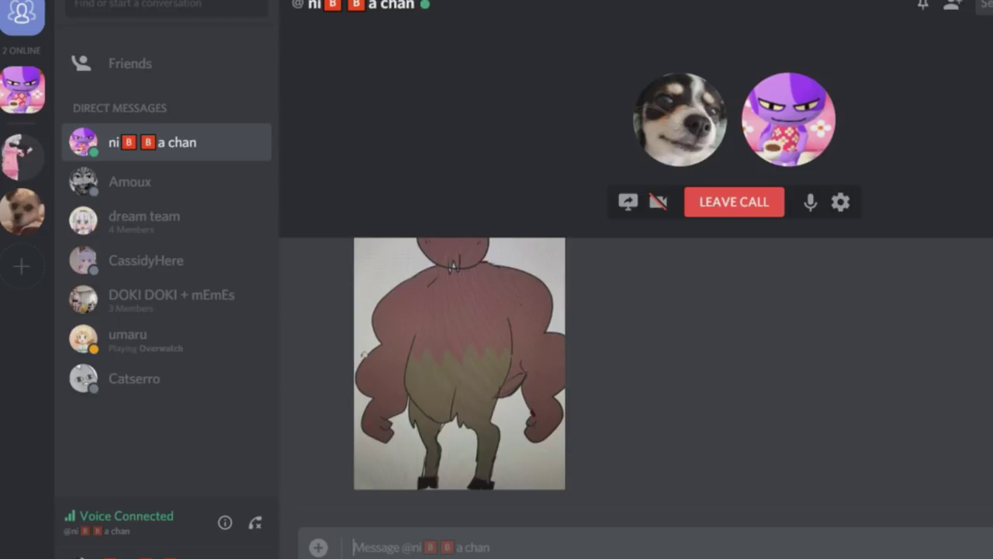
scroll(551, 375, "up", 1)
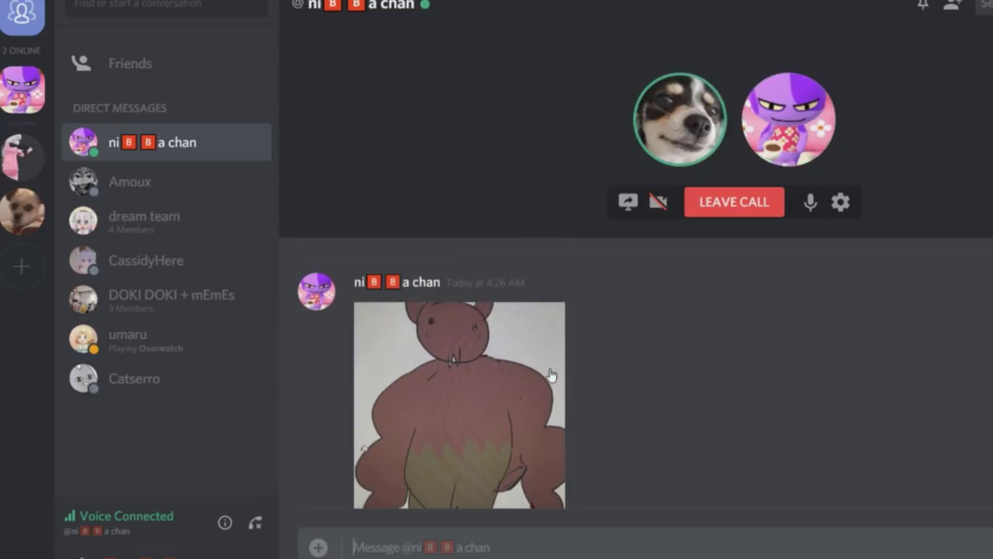
scroll(553, 380, "down", 1)
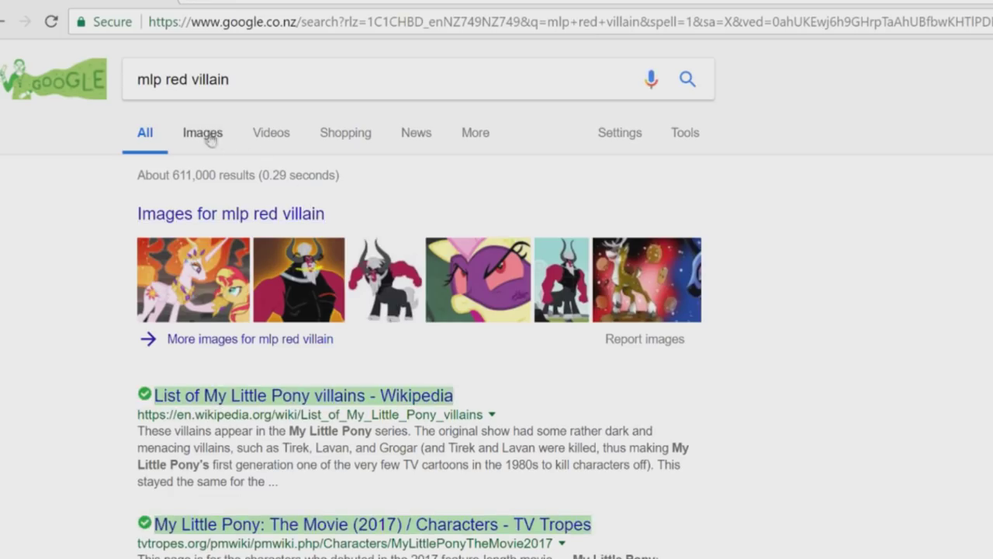
Switch to the browser, show the image results for "mlp red villain", and examine the horned centaur Tirek pictures.
left_click(202, 133)
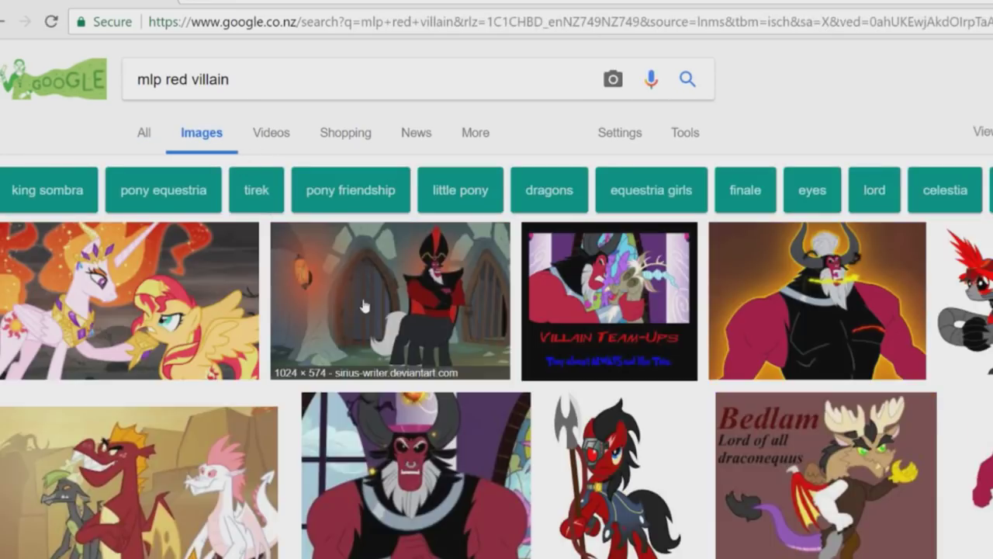
left_click(364, 306)
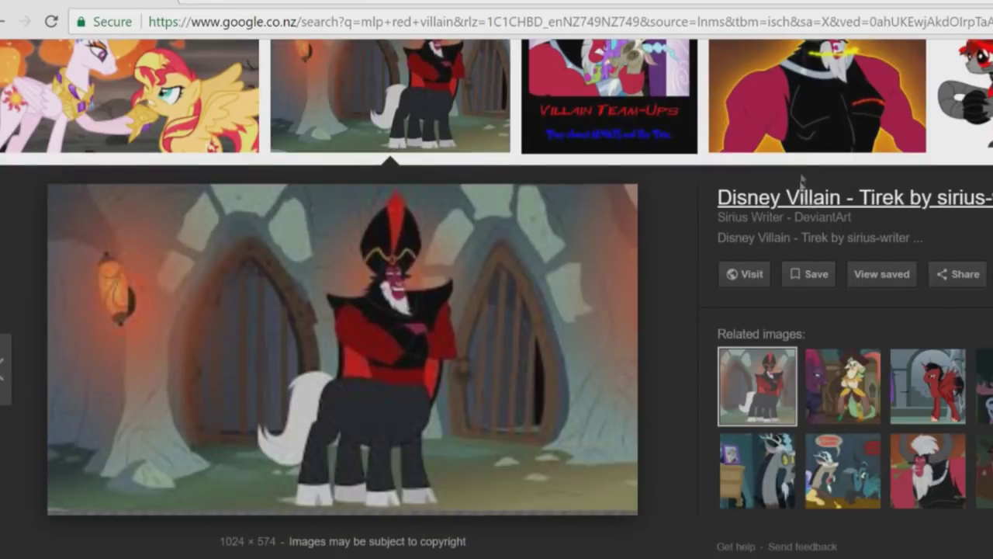
left_click(814, 105)
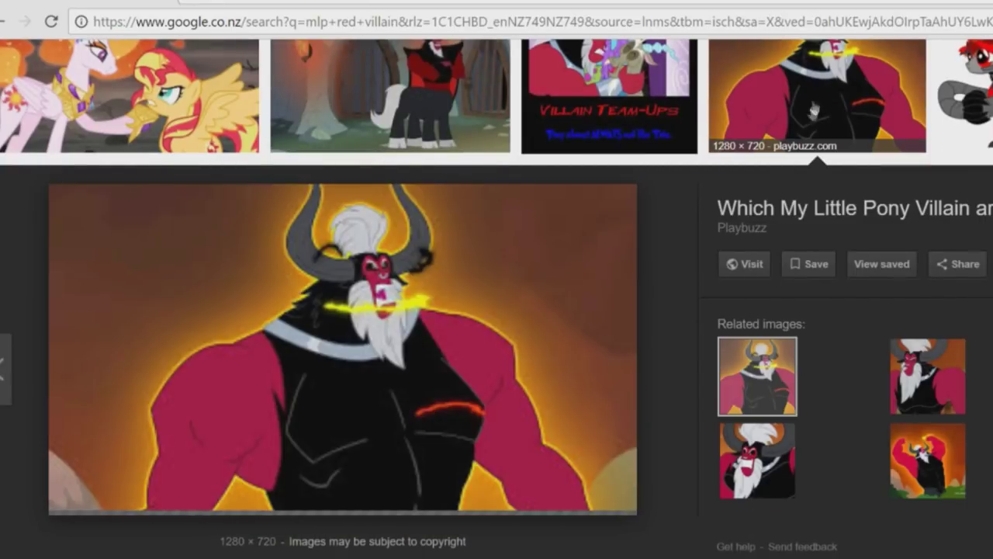
left_click(419, 148)
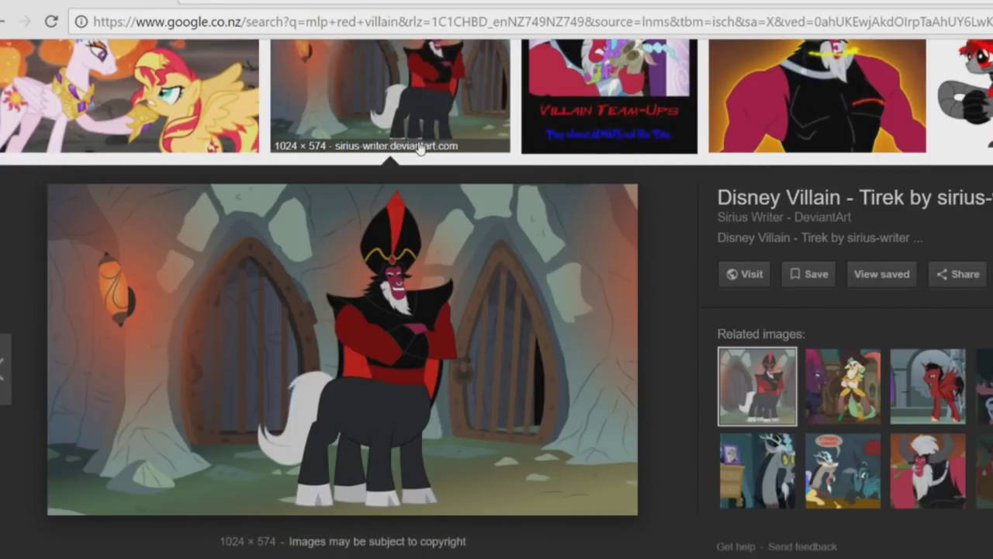
Search Google Images for "mlp tirek" and open the villains.wikia.com picture.
scroll(419, 147, "up", 3)
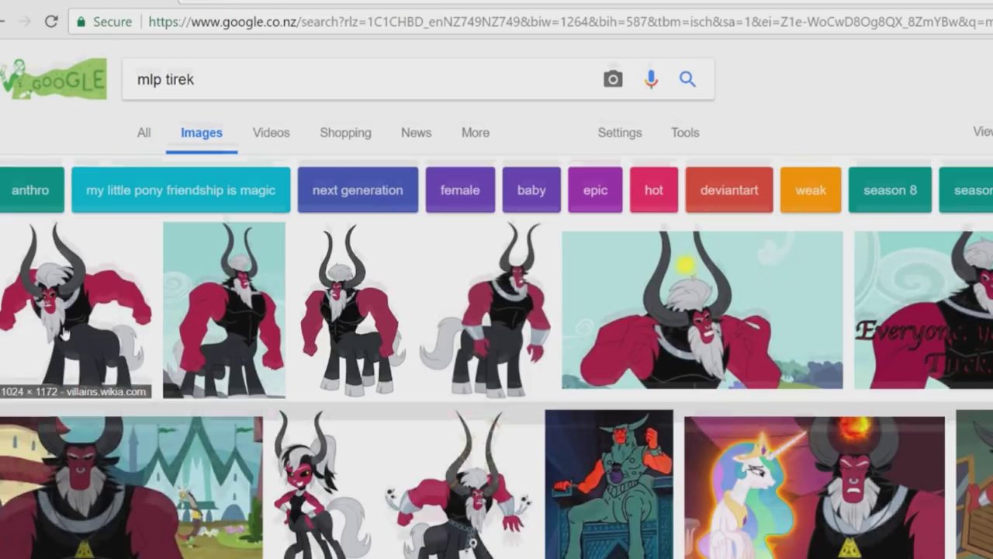
left_click(65, 332)
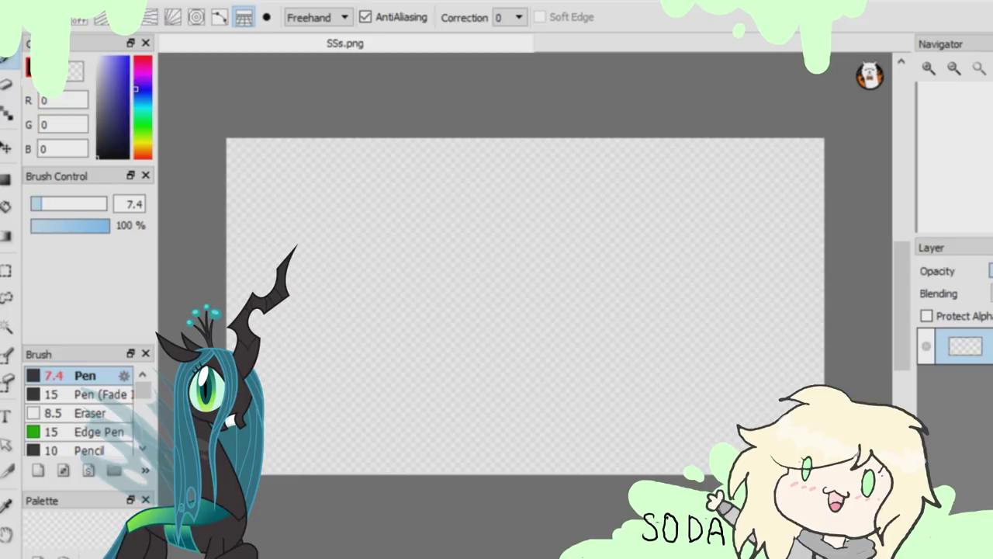
Sketch the changeling queen's round head with her snout, jaw and slit-pupilled eye on the blank canvas.
mouse_move(435, 196)
left_mouse_down()
mouse_move(476, 216)
mouse_move(464, 233)
mouse_move(402, 204)
mouse_move(447, 198)
mouse_move(472, 236)
mouse_move(469, 260)
left_mouse_up()
left_click_drag(397, 247, 415, 284)
left_click_drag(430, 277, 435, 287)
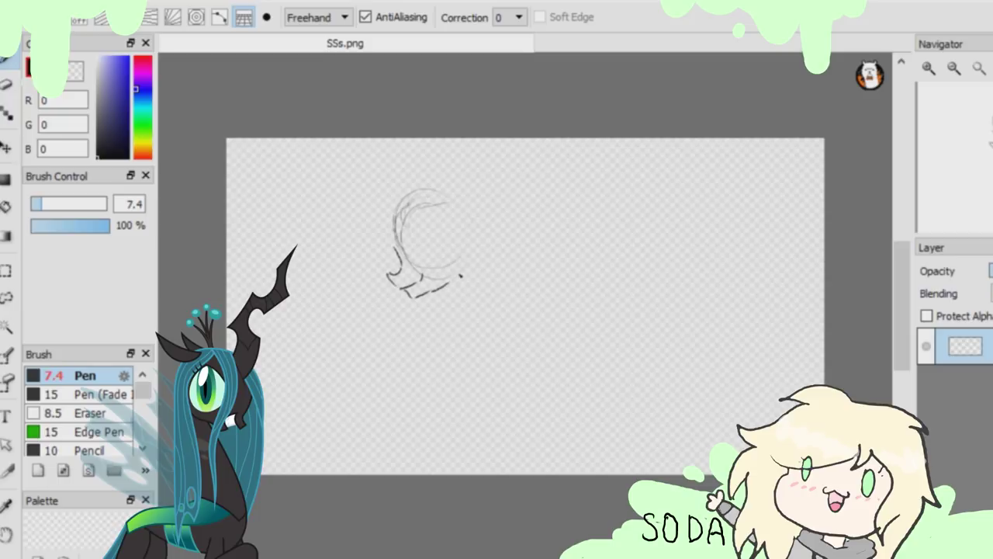
left_click(428, 240)
left_click_drag(420, 219, 417, 253)
key("ctrl+z")
key("ctrl+z")
left_click(434, 231)
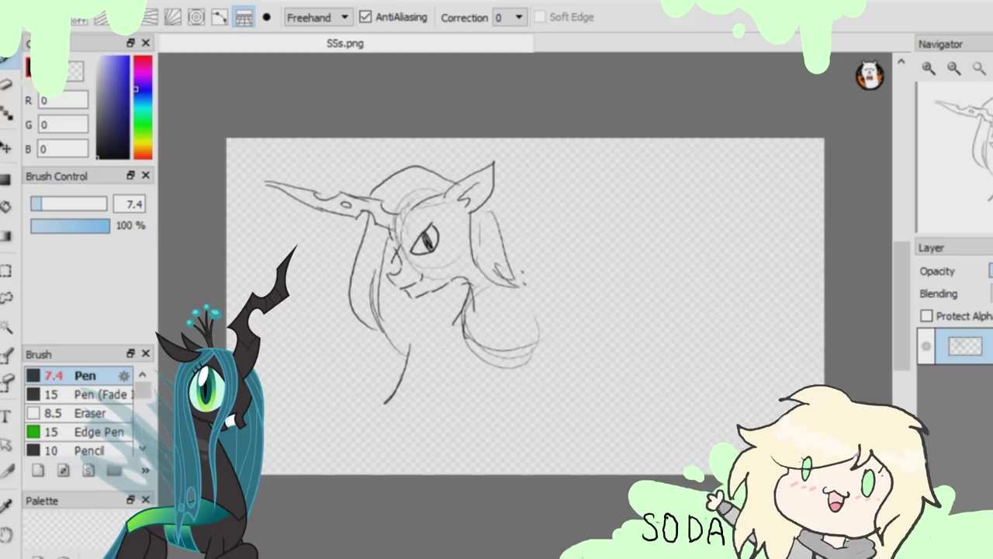
Draw the changeling queen's hair behind the ear and shrink the whole sketch with Transform.
mouse_move(482, 208)
left_mouse_down()
mouse_move(509, 262)
mouse_move(534, 261)
left_mouse_up()
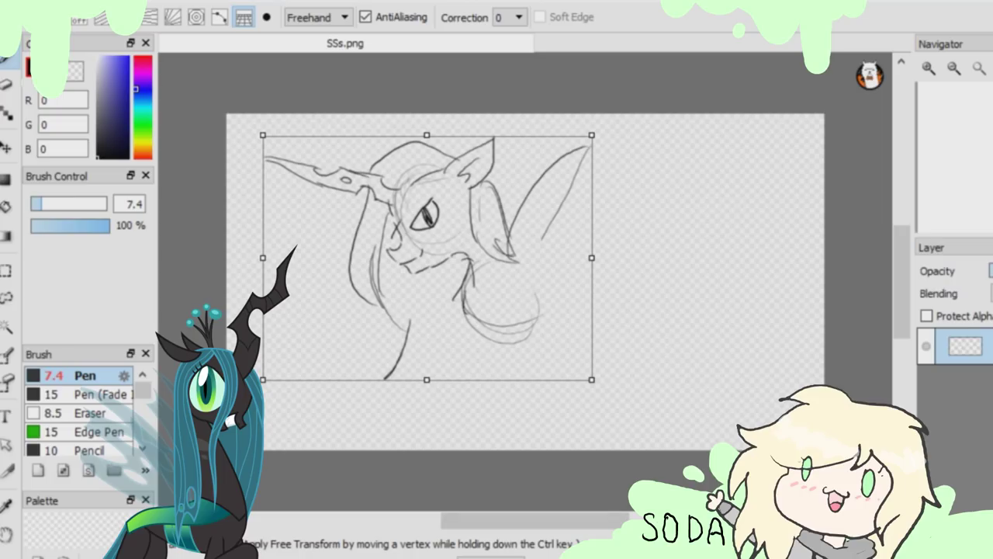
key("Return")
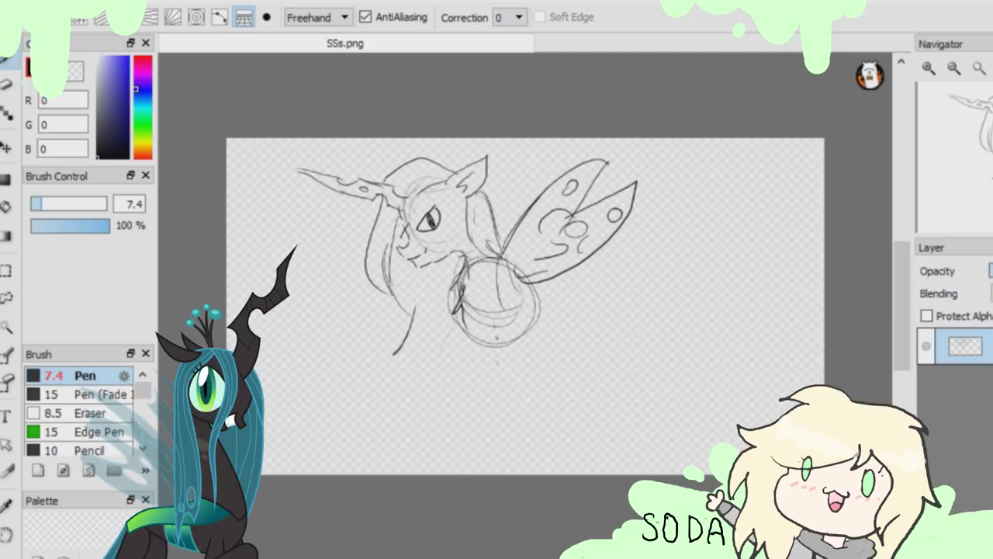
Draw the changeling queen's near front leg below the chest circle, with holes and a notch along it.
left_click_drag(495, 326, 489, 442)
left_click_drag(521, 304, 518, 457)
key("ctrl+z")
left_click(523, 397)
left_click_drag(493, 425, 473, 472)
left_click(521, 461)
left_click_drag(498, 437, 495, 439)
key("ctrl+z")
left_click(503, 407)
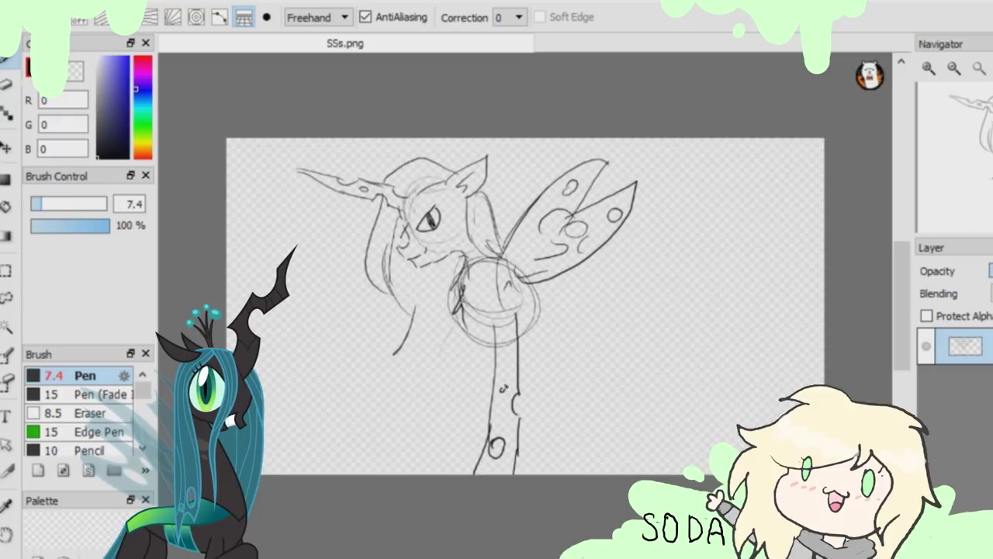
Draw the changeling queen's second front leg, slanting down beside the first one.
left_click_drag(492, 321, 441, 471)
key("ctrl+z")
left_click_drag(482, 380, 447, 473)
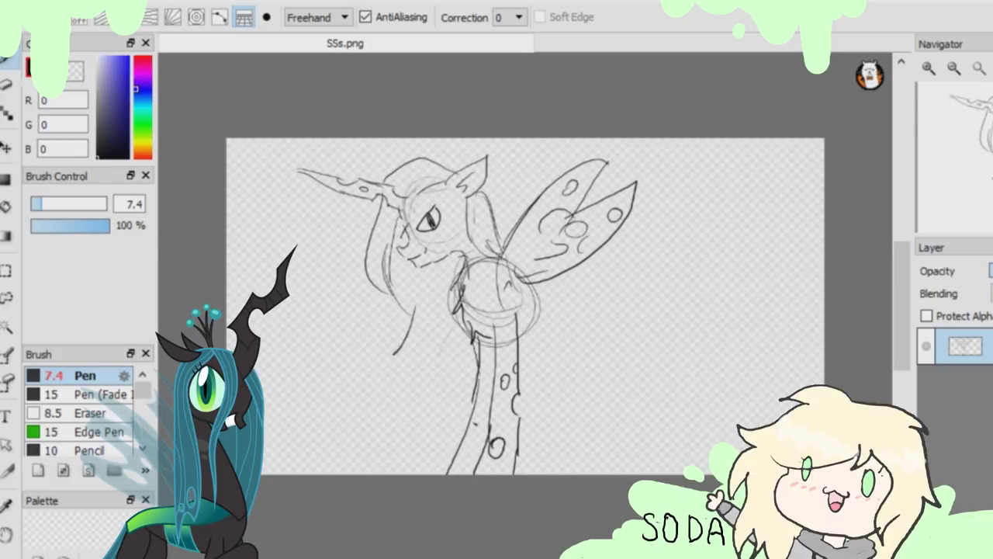
left_click_drag(481, 396, 479, 409)
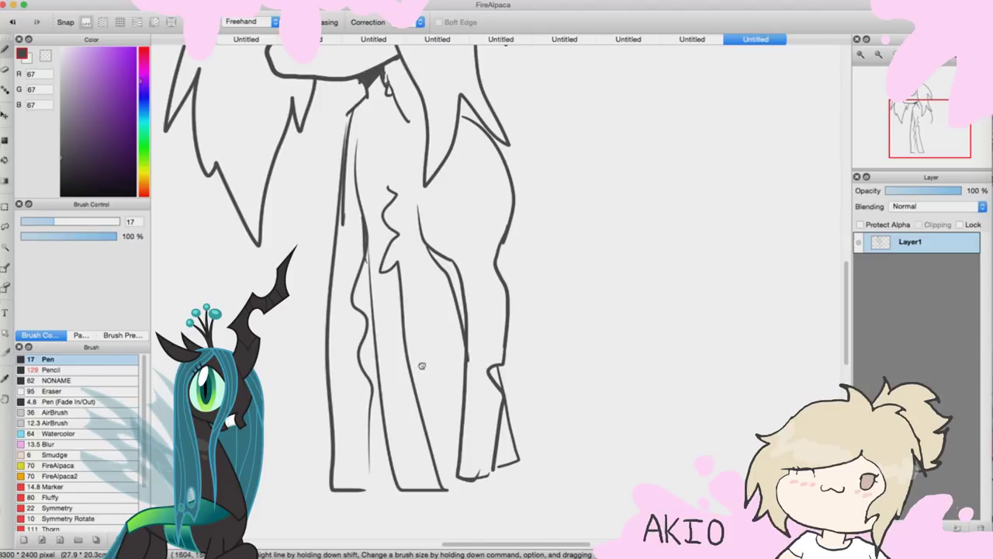
Sketch the round hindquarters circle of the changeling queen below her wings.
scroll(421, 365, "up", 5)
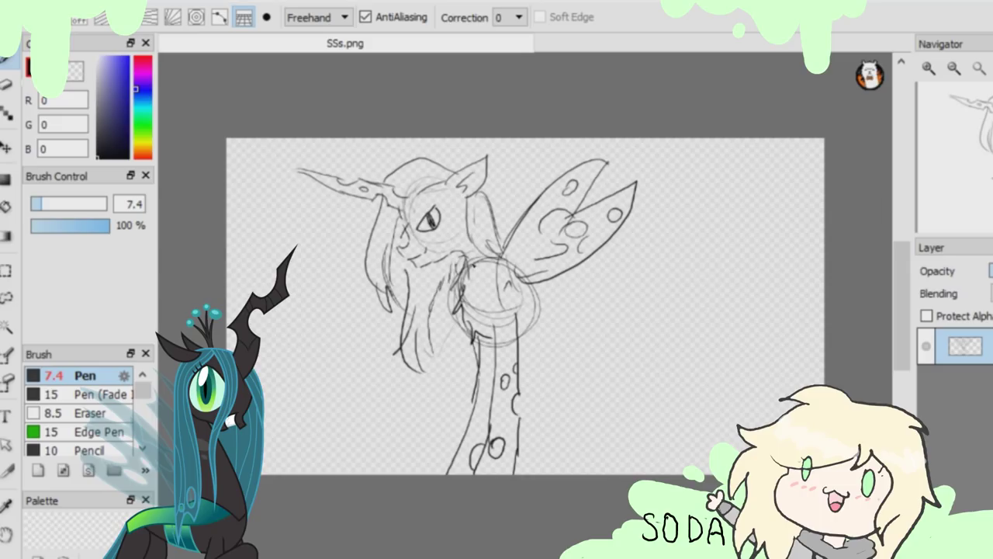
left_click_drag(546, 295, 605, 335)
mouse_move(589, 264)
left_mouse_down()
mouse_move(632, 330)
mouse_move(553, 304)
mouse_move(614, 342)
left_mouse_up()
key("ctrl+z")
left_click_drag(593, 255, 548, 316)
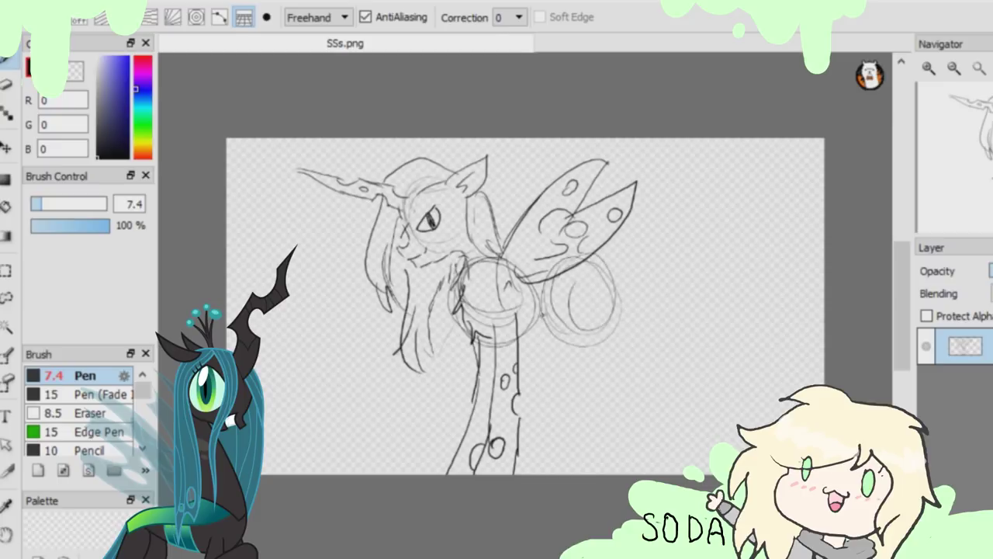
Draw the changeling queen's belly line, long ragged tail and hind leg, and set the colour to dark green (18, 65, 18).
left_click_drag(553, 297, 563, 341)
left_click_drag(602, 241, 680, 404)
left_click_drag(621, 295, 644, 470)
mouse_move(137, 134)
left_mouse_down()
mouse_move(137, 151)
mouse_move(136, 129)
left_mouse_up()
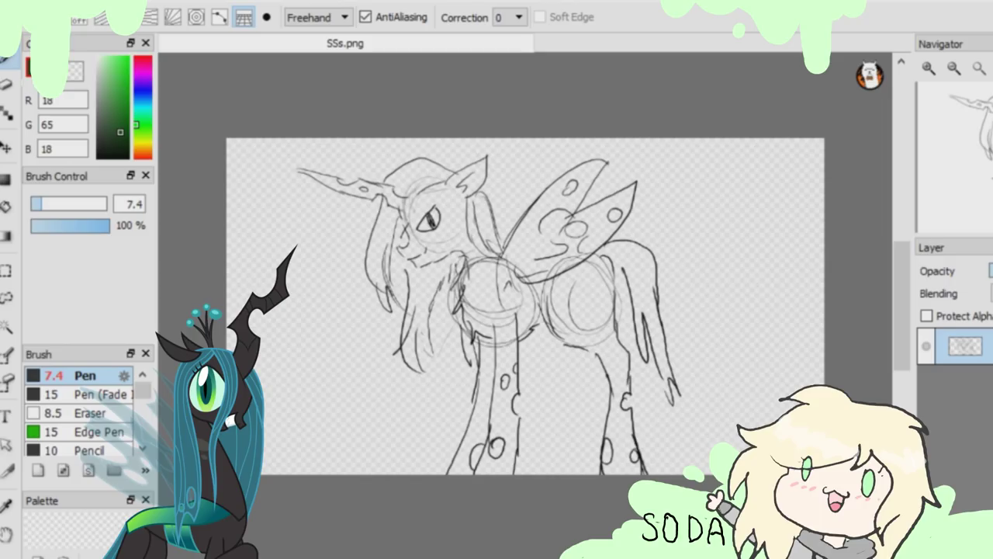
Save the finished changeling queen drawing as a separate file.
key("alt+f")
left_click(64, 138)
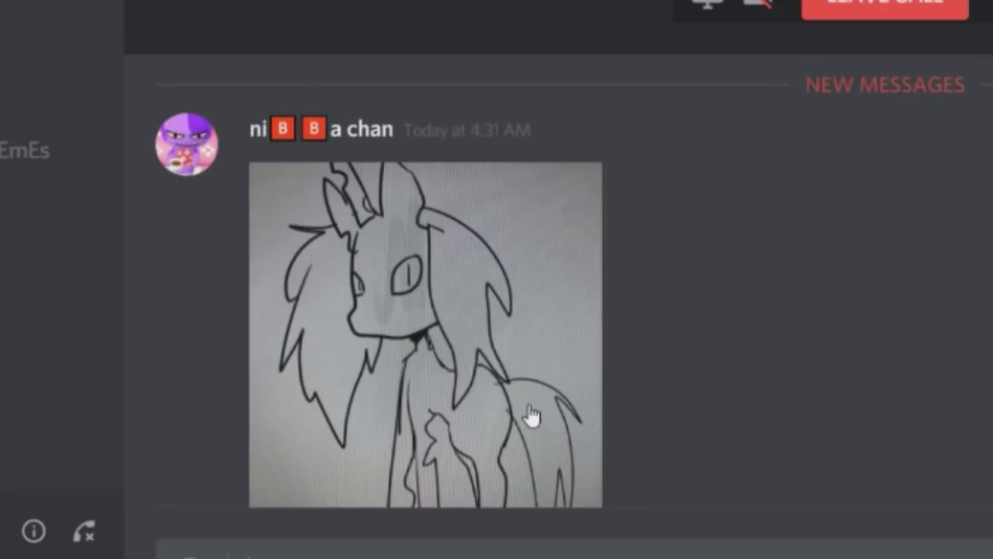
Switch to the Discord conversation, view the other changeling queen drawing and upload qqwqwqw.png and sdsdsdsdsd.png.
scroll(550, 412, "down", 3)
left_click_drag(541, 420, 836, 432)
left_click(705, 376)
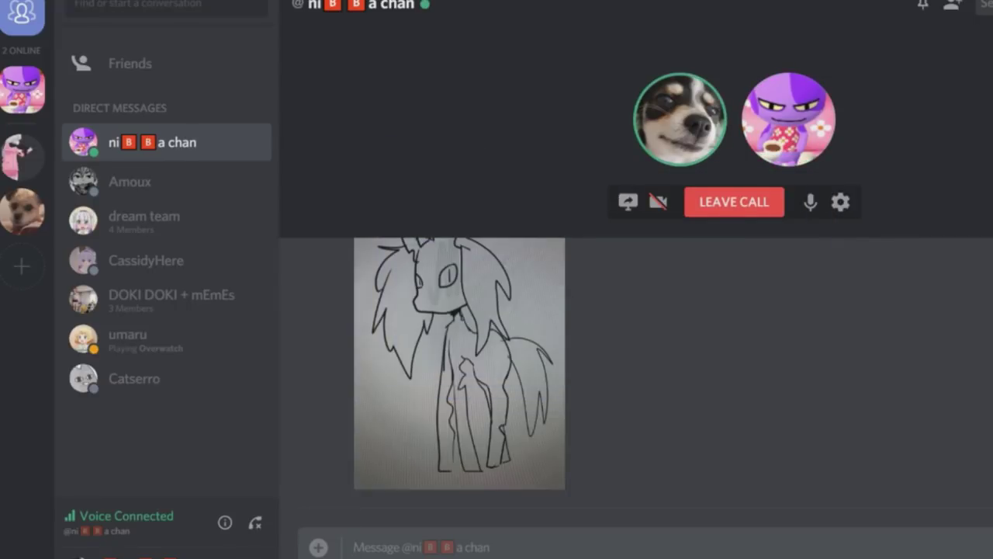
left_click_drag(992, 443, 721, 443)
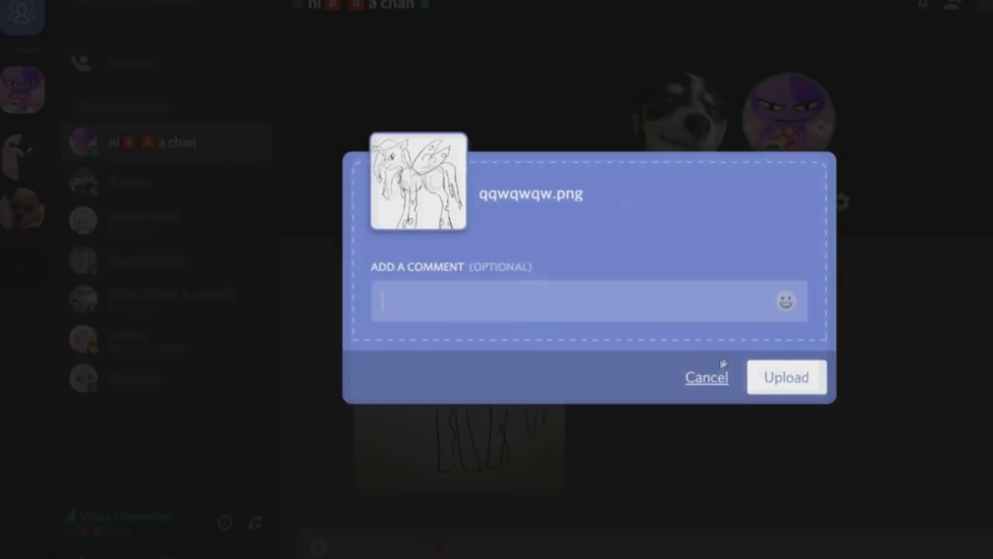
left_click(786, 377)
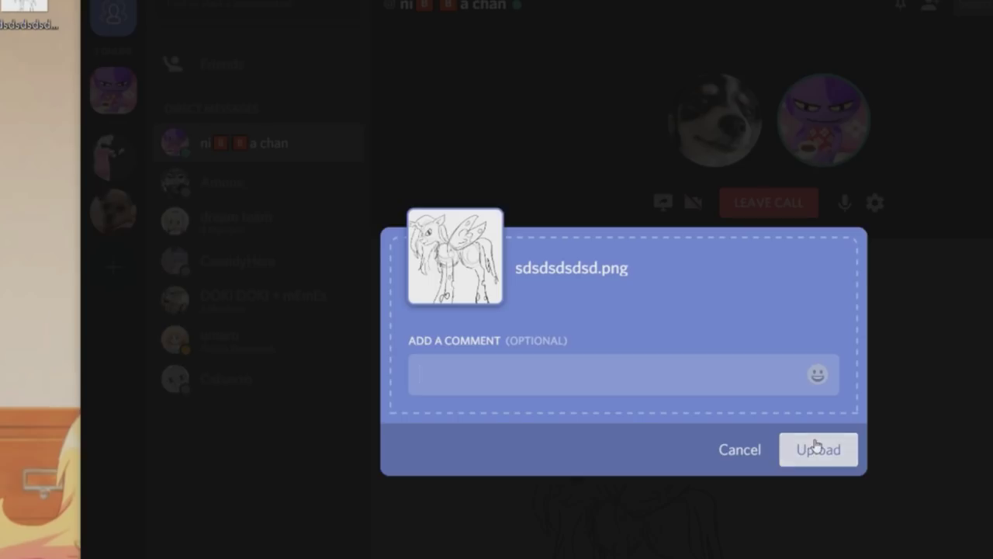
left_click(814, 450)
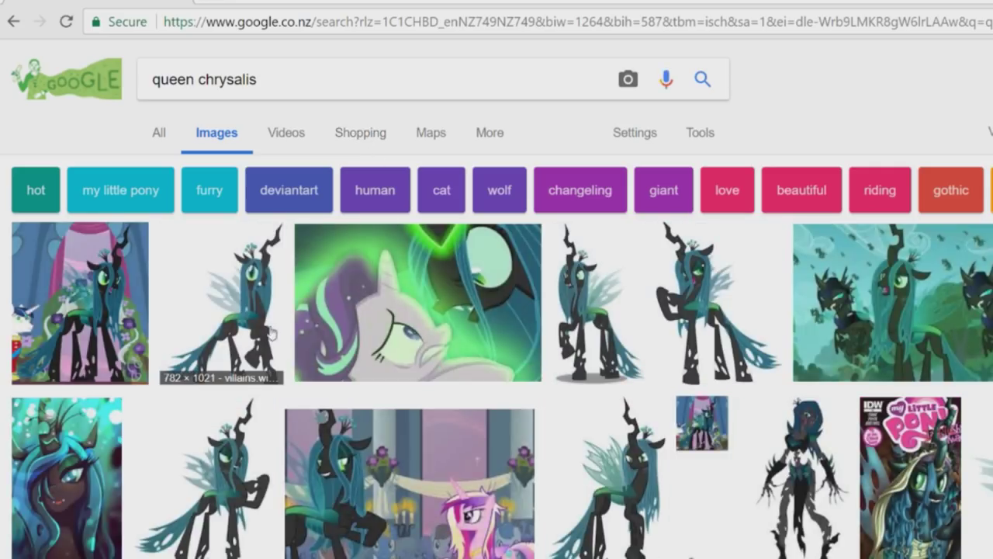
Switch to the browser and compare the pictures in the "queen chrysalis" image results.
left_click(272, 332)
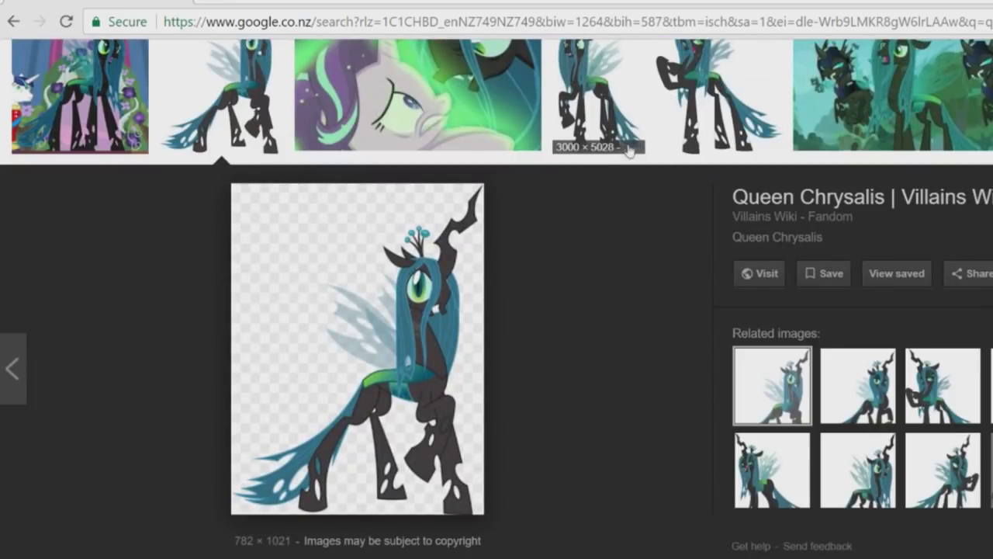
left_click(630, 152)
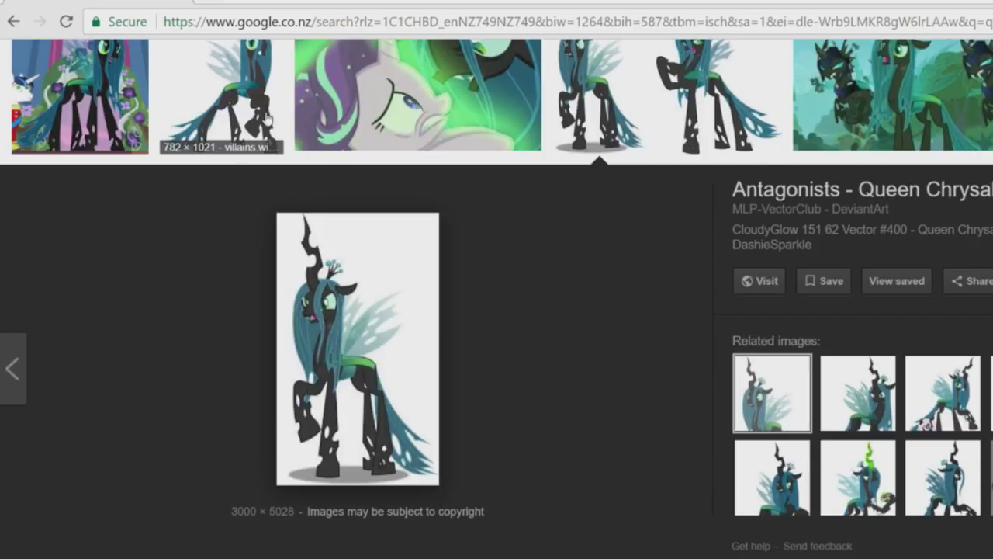
left_click(268, 120)
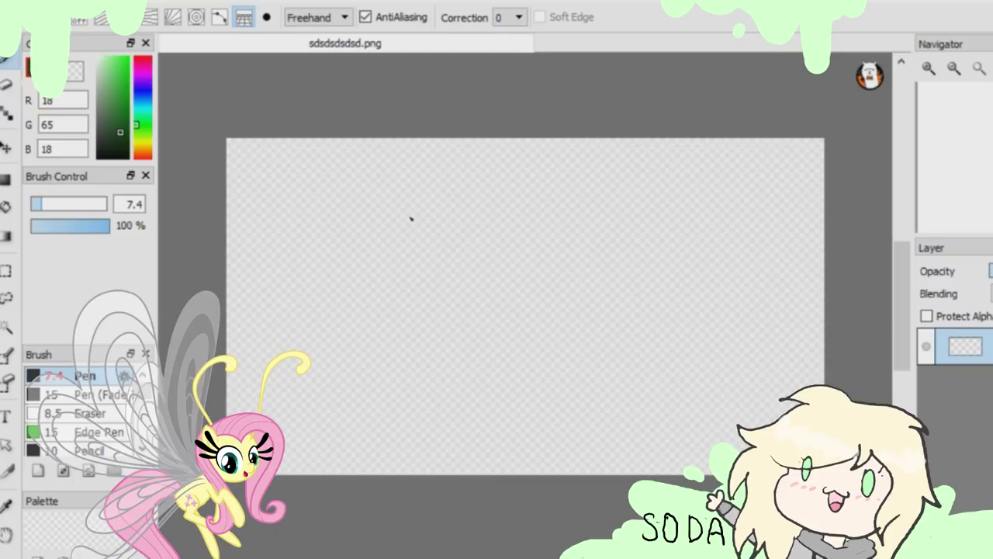
Sketch the butterfly-winged pony's head with large eyes, a small snout and a pointed ear on the blank canvas.
left_click_drag(408, 213, 409, 215)
mouse_move(423, 218)
left_mouse_down()
mouse_move(439, 194)
mouse_move(455, 225)
mouse_move(445, 232)
mouse_move(465, 206)
mouse_move(442, 249)
left_mouse_up()
key("ctrl+z")
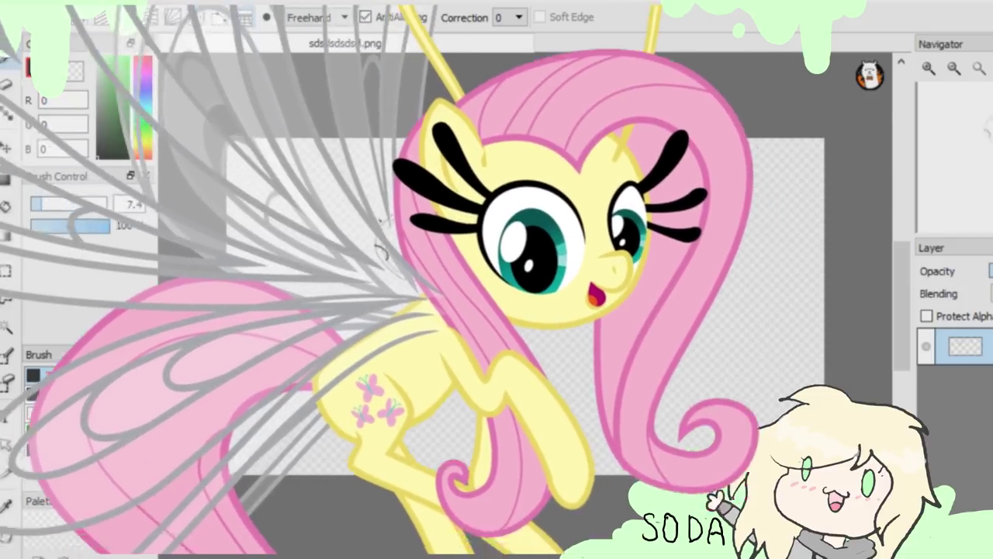
mouse_move(395, 151)
left_mouse_down()
mouse_move(388, 215)
mouse_move(397, 194)
mouse_move(388, 203)
left_mouse_up()
mouse_move(342, 169)
left_mouse_down()
mouse_move(349, 215)
mouse_move(407, 243)
left_mouse_up()
left_click_drag(456, 146, 442, 169)
Draw the butterfly-winged pony's curly mane and two curled antennae above the head.
left_click_drag(295, 135, 430, 115)
left_click_drag(306, 144, 303, 214)
mouse_move(354, 124)
left_mouse_down()
mouse_move(306, 233)
mouse_move(334, 248)
left_mouse_up()
left_click_drag(364, 151, 392, 175)
mouse_move(399, 136)
left_mouse_down()
mouse_move(381, 39)
mouse_move(380, 59)
left_mouse_up()
key("ctrl+z")
key("ctrl+z")
left_click_drag(345, 101, 293, 68)
Draw the butterfly-winged pony's front legs, large upper and lower wings, and hind legs.
mouse_move(403, 256)
left_mouse_down()
mouse_move(450, 326)
mouse_move(423, 295)
mouse_move(434, 477)
left_mouse_up()
left_click_drag(454, 213, 581, 39)
left_click_drag(544, 206, 659, 225)
left_click_drag(516, 275, 686, 233)
left_click_drag(474, 213, 567, 93)
mouse_move(464, 312)
left_mouse_down()
mouse_move(505, 315)
mouse_move(583, 432)
mouse_move(564, 435)
mouse_move(585, 436)
mouse_move(526, 332)
mouse_move(515, 343)
mouse_move(528, 365)
mouse_move(567, 384)
left_mouse_up()
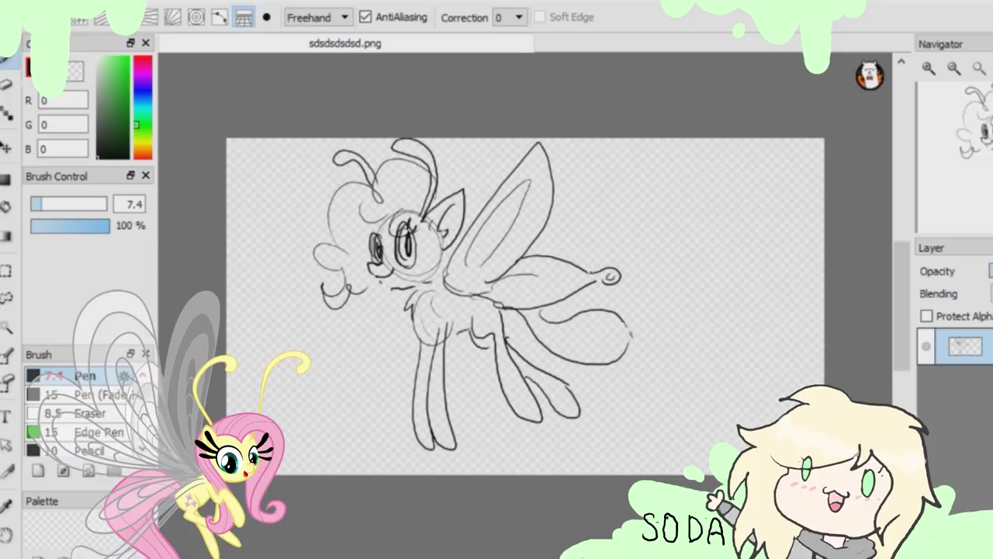
Draw the butterfly-winged pony's long flowing tail, replacing its flame-shaped tip with pointed strands, and finish the curls below the snout.
mouse_move(543, 314)
left_mouse_down()
mouse_move(628, 332)
mouse_move(660, 318)
mouse_move(703, 397)
left_mouse_up()
mouse_move(674, 353)
left_mouse_down()
mouse_move(710, 320)
mouse_move(715, 350)
left_mouse_up()
mouse_move(709, 299)
left_mouse_down()
mouse_move(732, 359)
mouse_move(708, 392)
left_mouse_up()
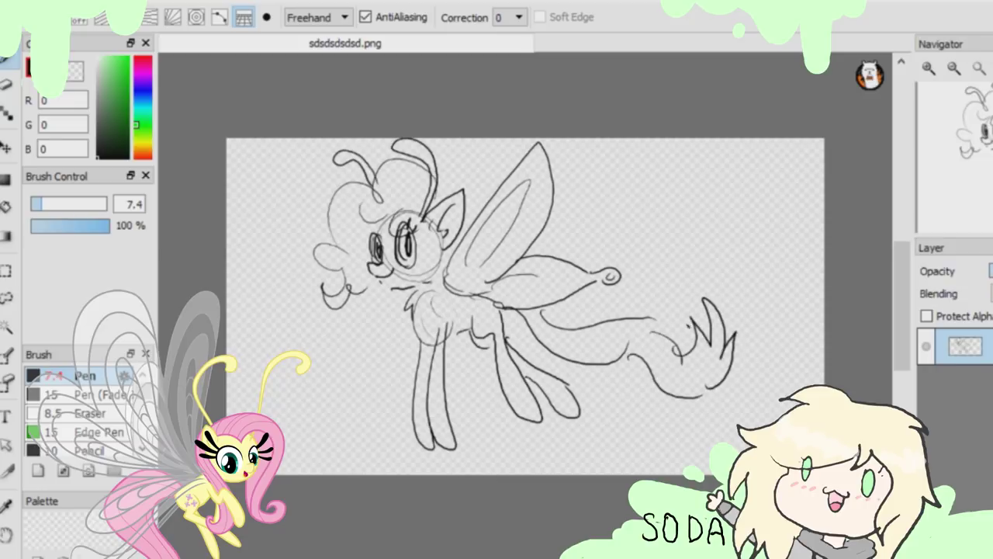
key("ctrl+z")
key("ctrl+z")
key("ctrl+z")
left_click_drag(668, 322, 699, 399)
left_click_drag(363, 291, 382, 304)
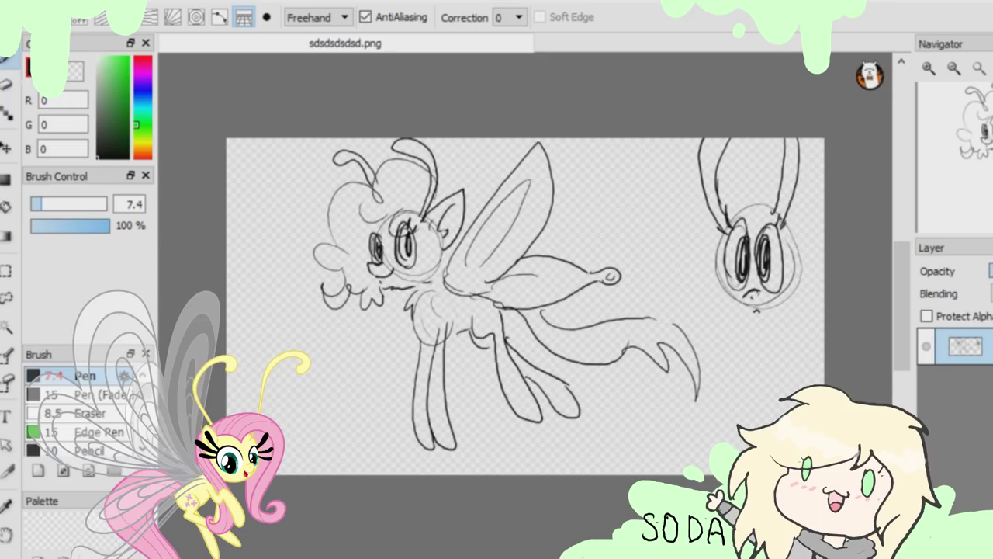
Add a fringe and wavy side hair to the frowning second pony head with tall antennae.
left_click_drag(726, 227, 781, 223)
left_click_drag(739, 192, 692, 230)
left_click_drag(717, 233, 685, 263)
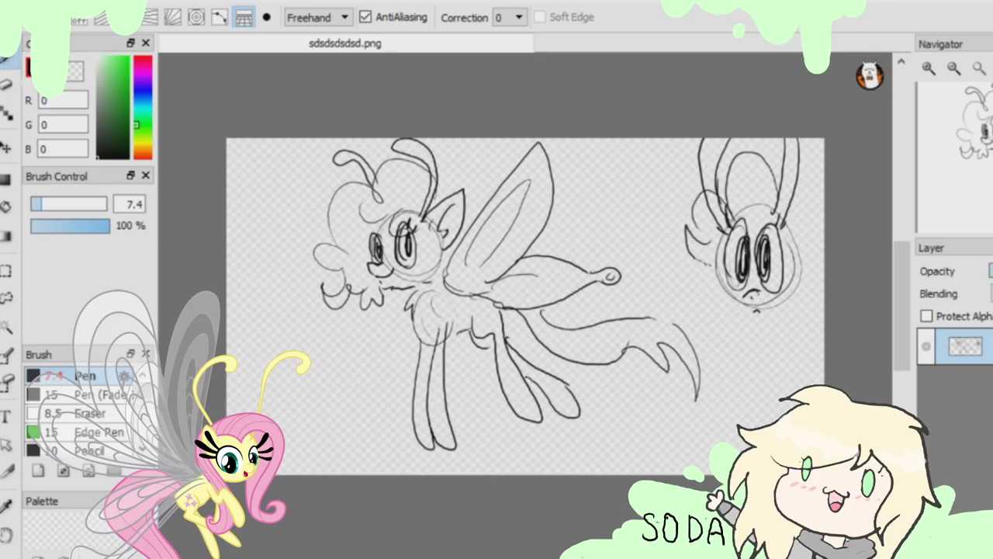
left_click_drag(802, 272, 768, 317)
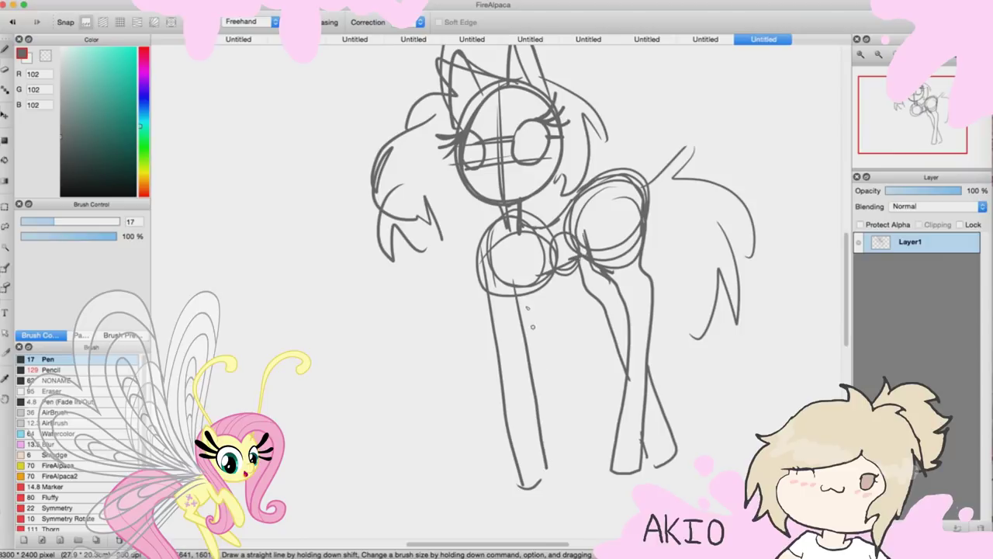
In the thick-lined version, redraw the butterfly-winged pony's second front leg below the chest circle.
key("super+z")
left_click_drag(517, 278, 540, 466)
left_click_drag(513, 273, 559, 474)
key("super+z")
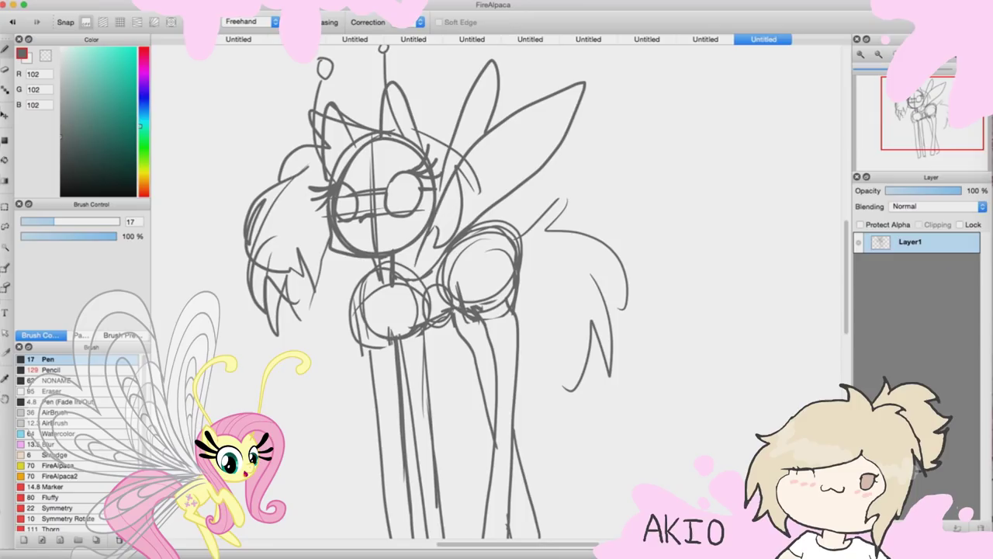
key("super+minus")
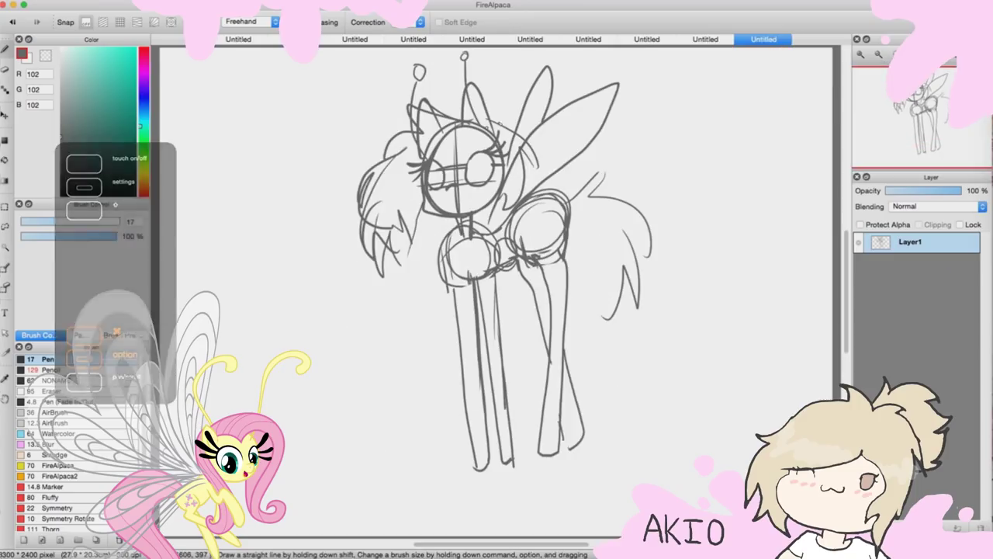
key("super+minus")
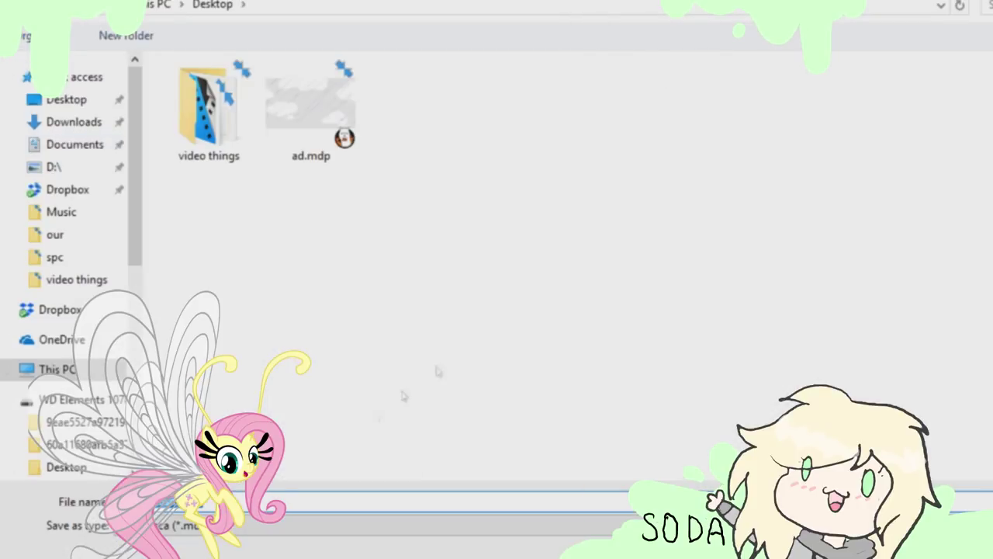
Save the butterfly-winged pony drawing to the Desktop as a PNG file.
left_click(200, 535)
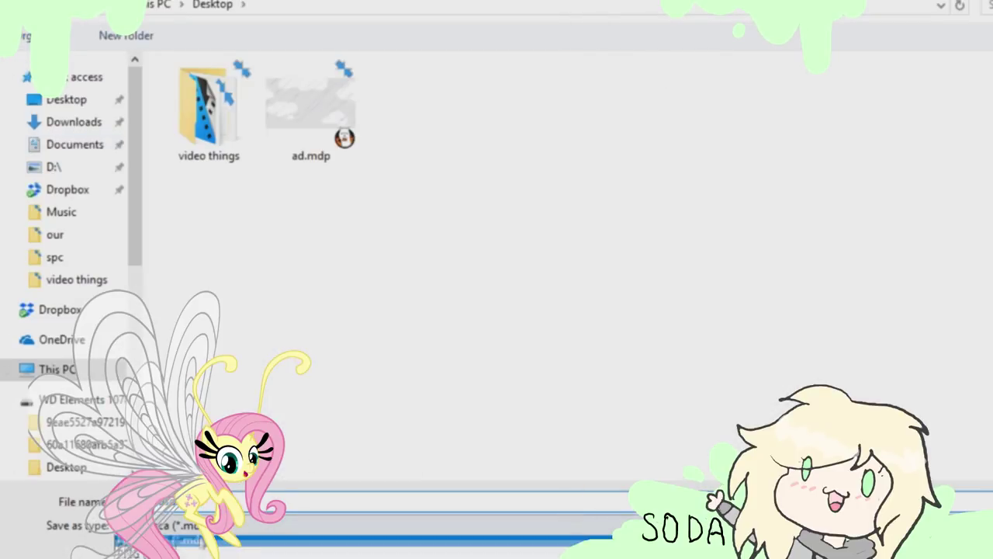
left_click(200, 552)
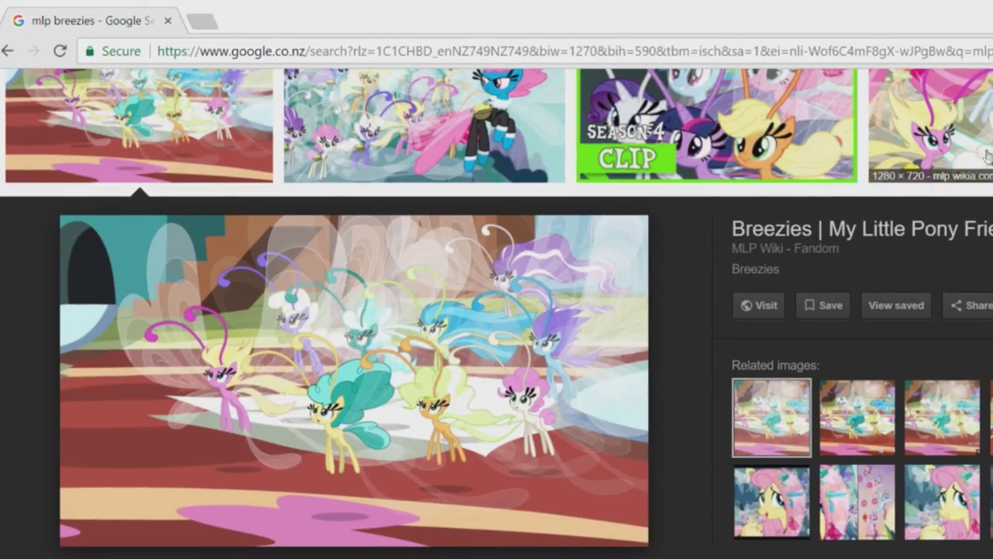
Switch to the browser and view the breezie pictures in the "mlp breezies" image results.
left_click(990, 129)
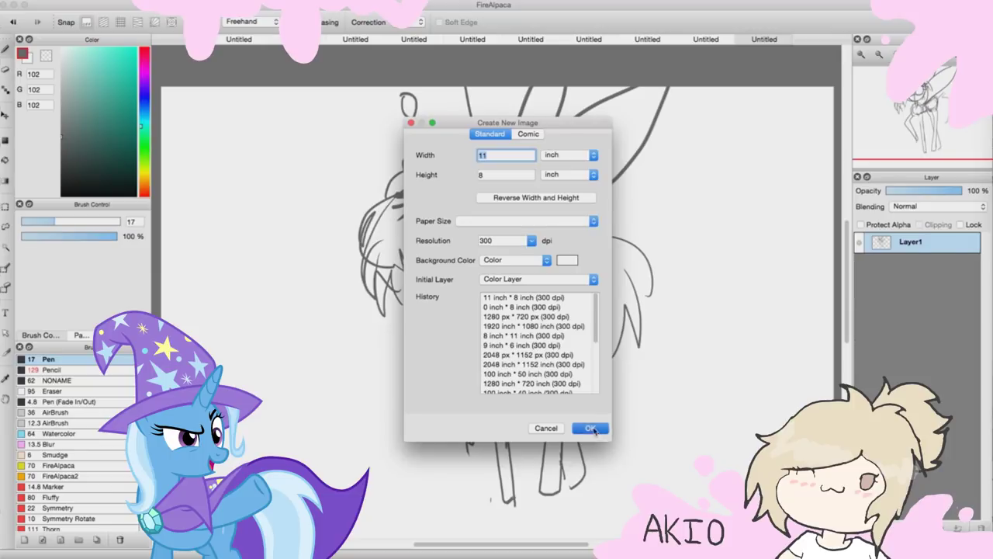
Create a new 11 × 8 inch image at 300 dpi, and sketch a round head guide in the thin-lined version.
left_click(593, 432)
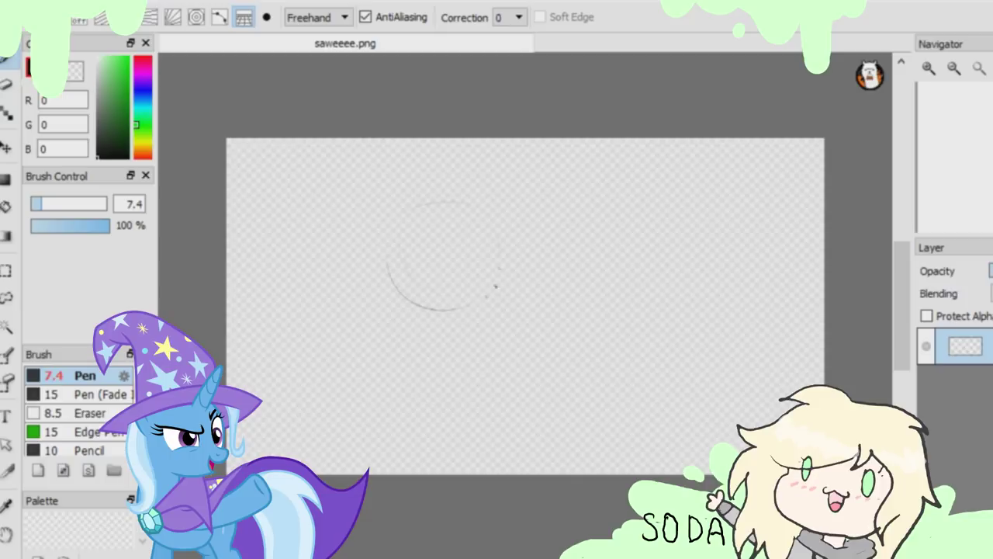
mouse_move(477, 307)
left_mouse_down()
mouse_move(438, 206)
mouse_move(400, 306)
mouse_move(512, 271)
left_mouse_up()
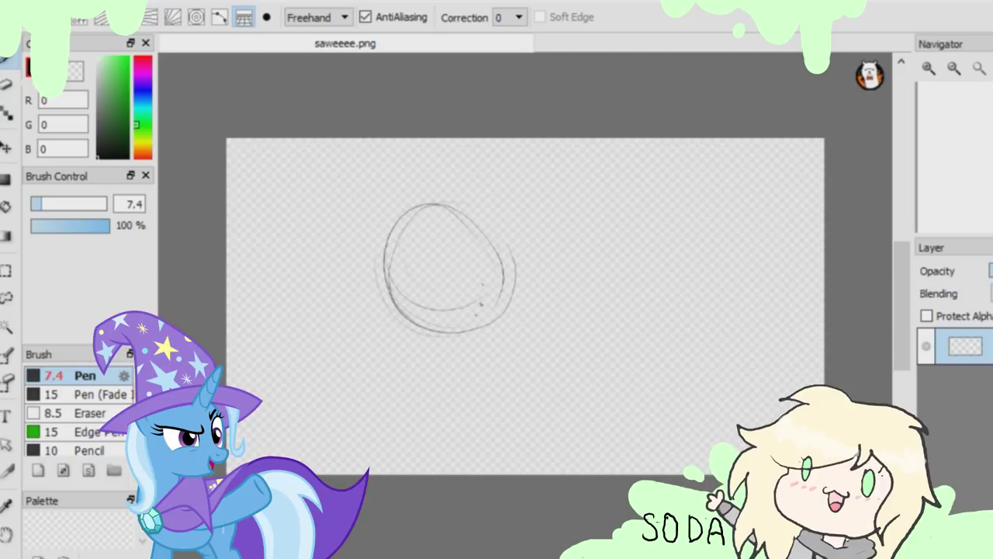
Draw Trixie's left-facing face with closed eye, snout and jaw, plus the ear and the curve of the crown around the head guide.
left_click_drag(368, 230, 386, 243)
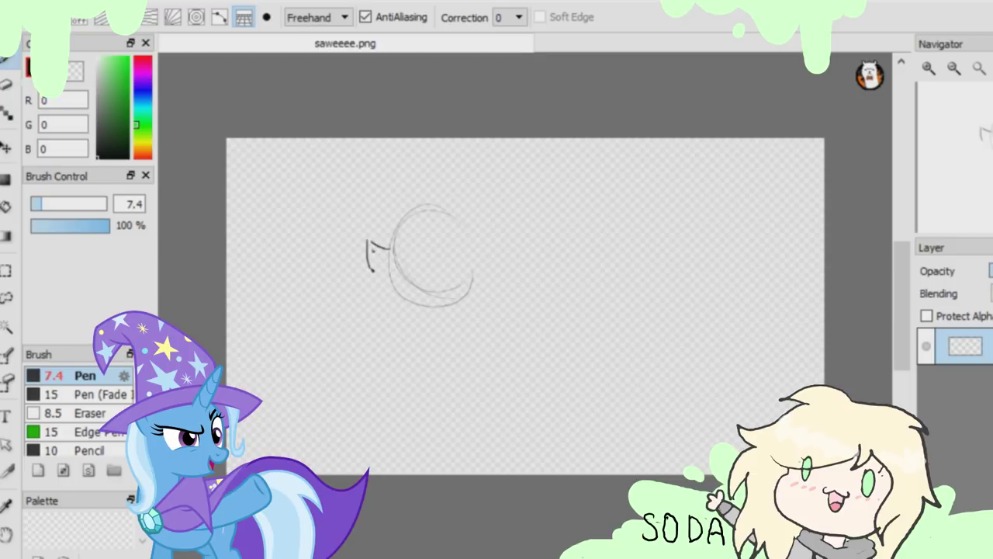
left_click_drag(369, 268, 528, 222)
left_click_drag(353, 240, 318, 295)
left_click_drag(357, 268, 330, 310)
key("ctrl+z")
mouse_move(467, 206)
left_mouse_down()
mouse_move(475, 215)
mouse_move(390, 185)
left_mouse_up()
key("ctrl+z")
key("ctrl+z")
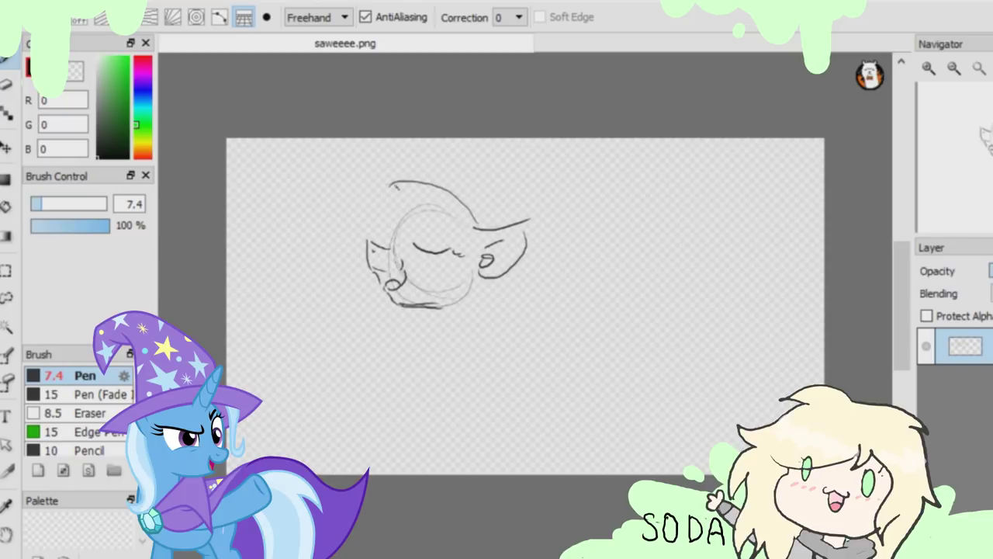
Draw the front of the hairline and rework the wavy lock hanging in front of the face.
left_click_drag(398, 185, 365, 219)
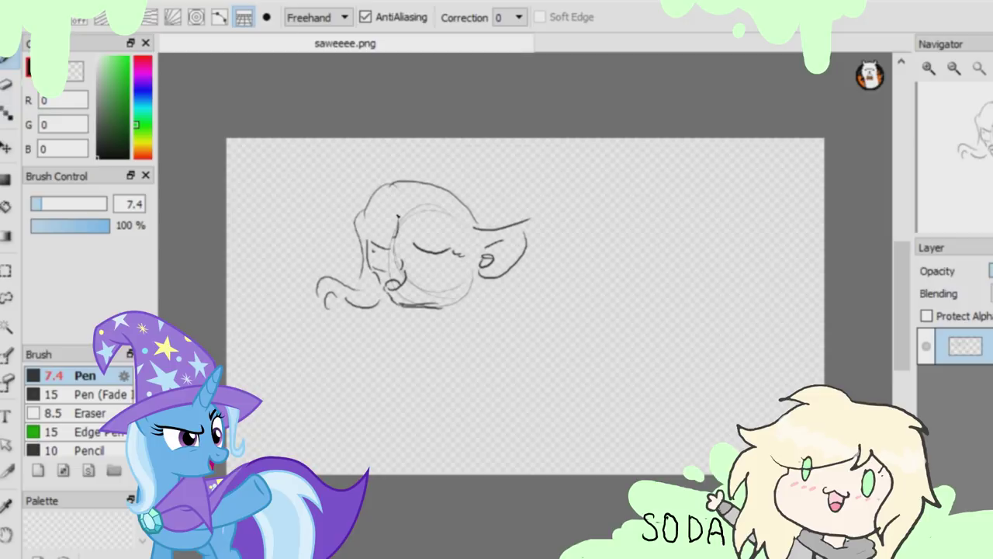
key("ctrl+z")
left_click_drag(360, 245, 341, 348)
key("ctrl+z")
mouse_move(360, 237)
left_mouse_down()
mouse_move(327, 308)
mouse_move(359, 334)
mouse_move(341, 351)
left_mouse_up()
key("ctrl+z")
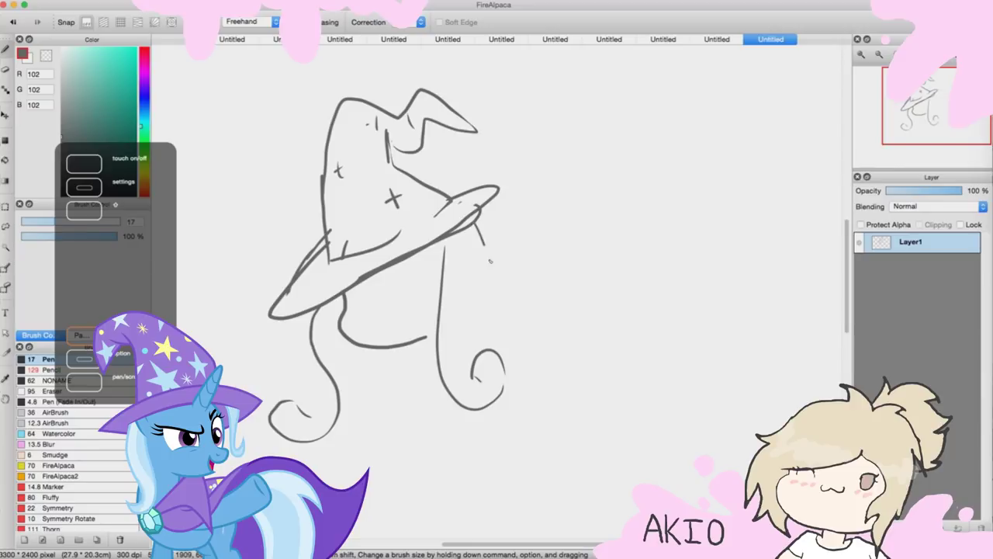
In the thick-lined version, draw the outer edge of the curled hair lock hanging behind the face below the hat brim.
left_click_drag(484, 246, 479, 338)
scroll(455, 281, "down", 2)
scroll(466, 334, "up", 4)
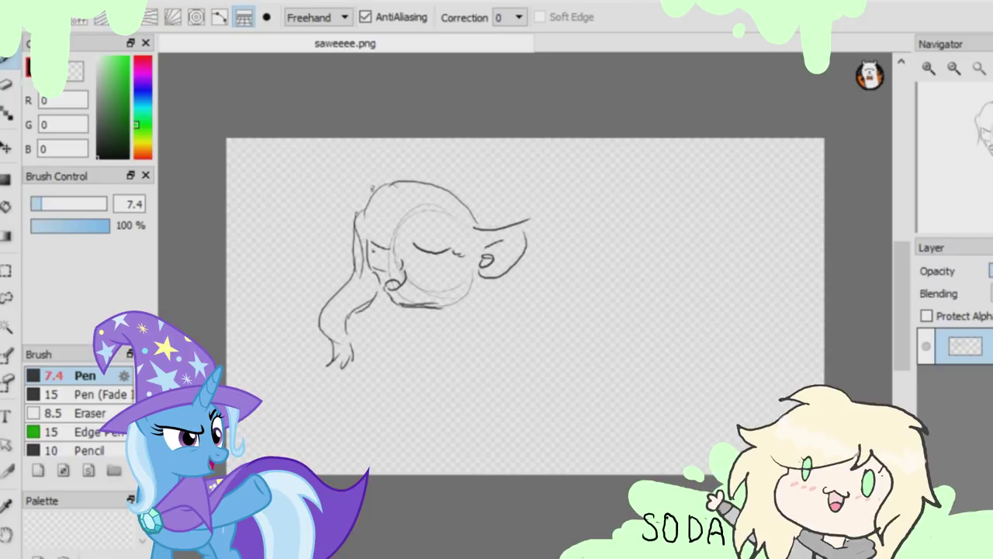
In the thin-lined version, draw the brim and drooping cone of the wizard hat, decorated with stars and a crescent moon.
mouse_move(362, 191)
left_mouse_down()
mouse_move(423, 140)
mouse_move(496, 198)
left_mouse_up()
key("ctrl+z")
left_click_drag(411, 140, 528, 223)
left_click_drag(371, 177, 382, 152)
left_click_drag(397, 198, 419, 194)
left_click_drag(423, 174, 601, 171)
left_click_drag(602, 172, 603, 256)
left_click_drag(501, 229, 601, 255)
left_click_drag(503, 192, 534, 200)
left_click_drag(571, 187, 574, 205)
Sketch an oval chest guide below the head and shrink the drawing slightly.
left_click_drag(481, 304, 479, 304)
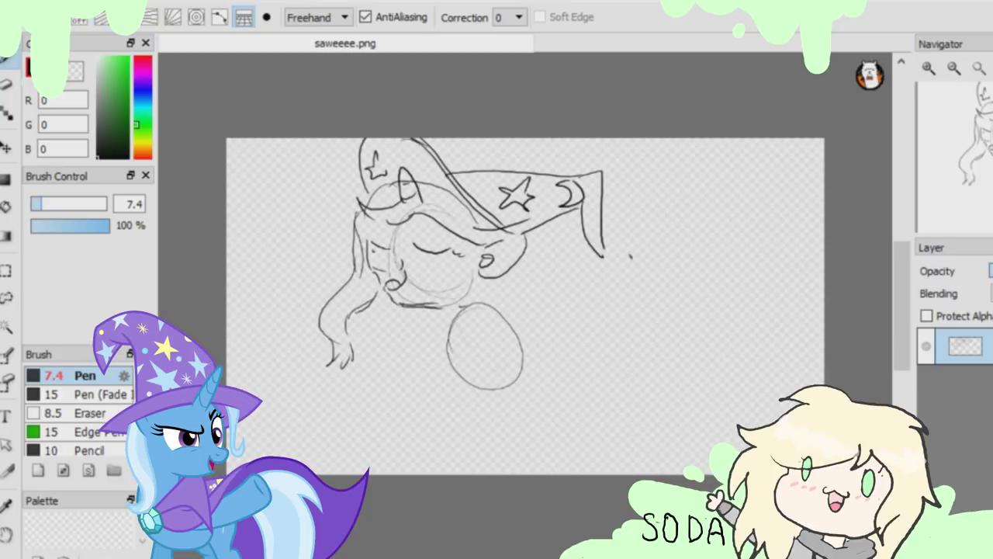
key("ctrl+t")
left_click_drag(605, 360, 602, 365)
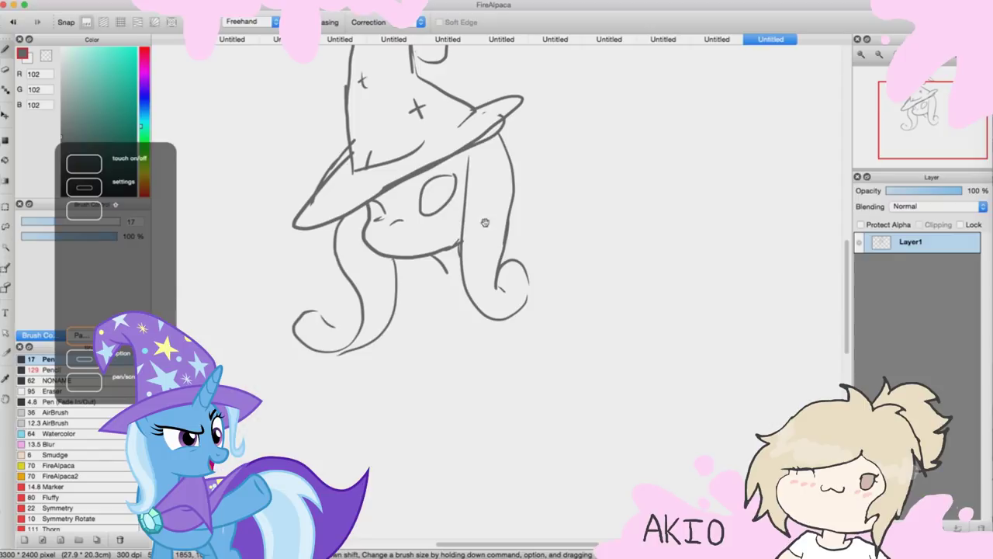
left_click_drag(485, 222, 482, 264)
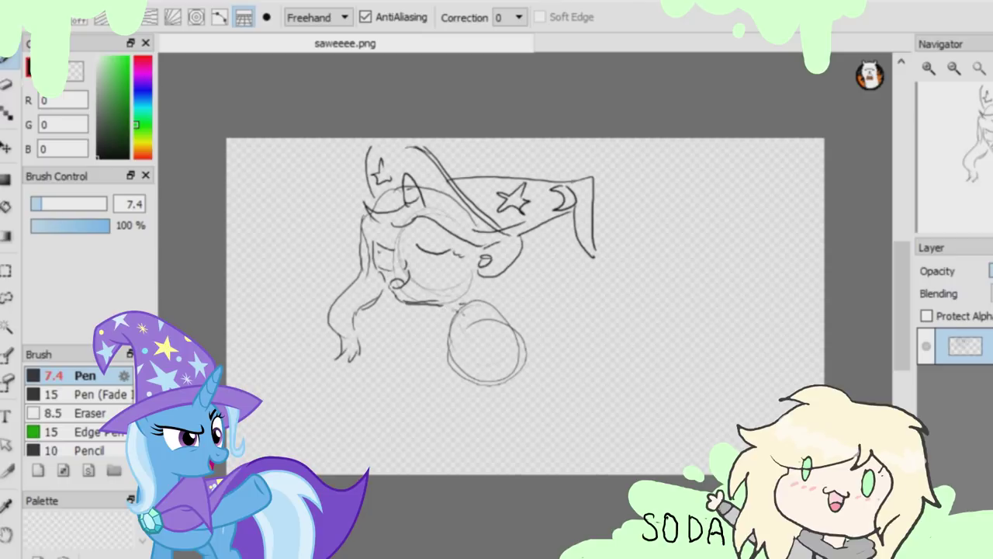
Round off the chest guide, add the neck and collar strokes around it, and transform the sketch to fit the canvas.
mouse_move(475, 301)
left_mouse_down()
mouse_move(446, 315)
mouse_move(497, 388)
left_mouse_up()
left_click_drag(450, 311, 536, 316)
left_click_drag(465, 341, 543, 310)
key("ctrl+t")
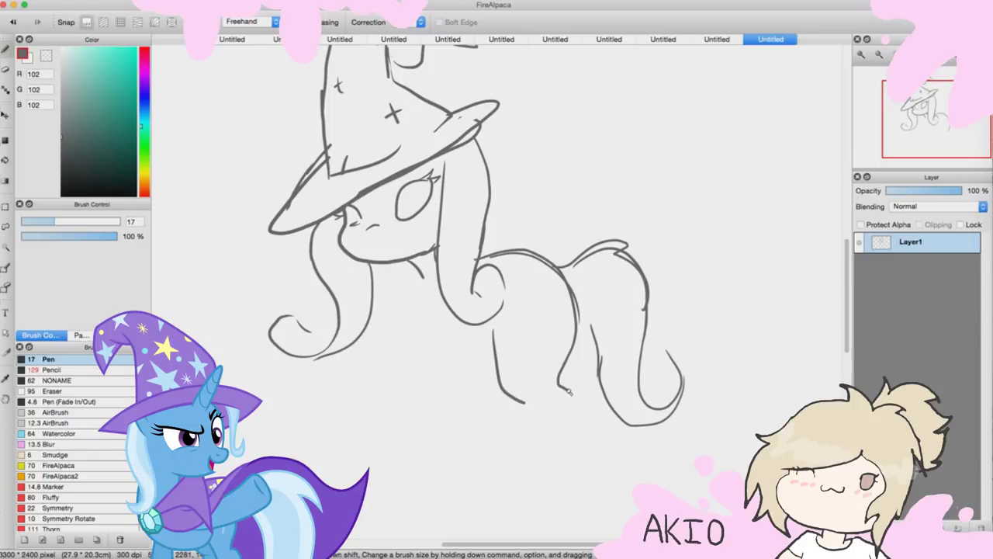
In the thick-lined version, draw the front and back outlines of the hind leg down from the rump.
left_click_drag(568, 391, 562, 461)
scroll(554, 342, "down", 5)
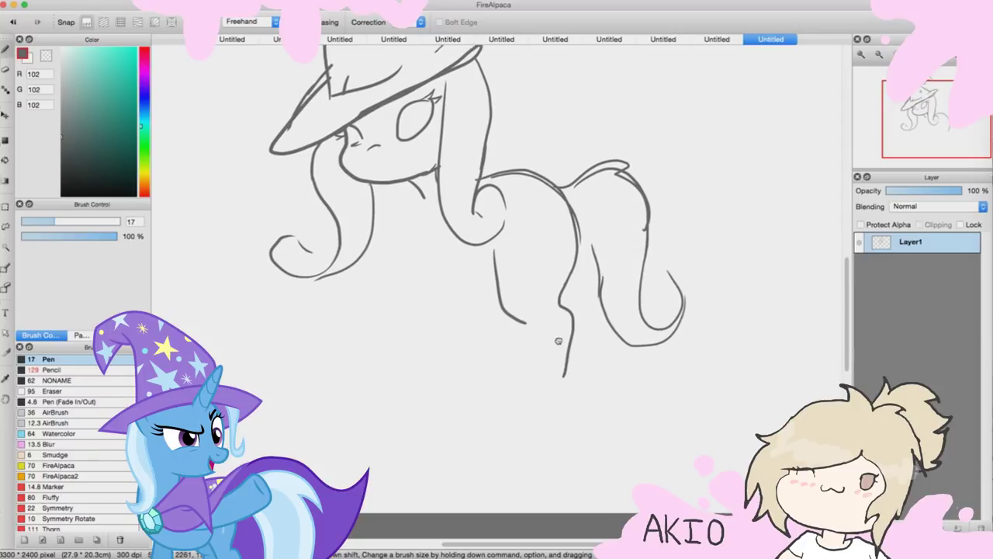
left_click_drag(525, 324, 530, 407)
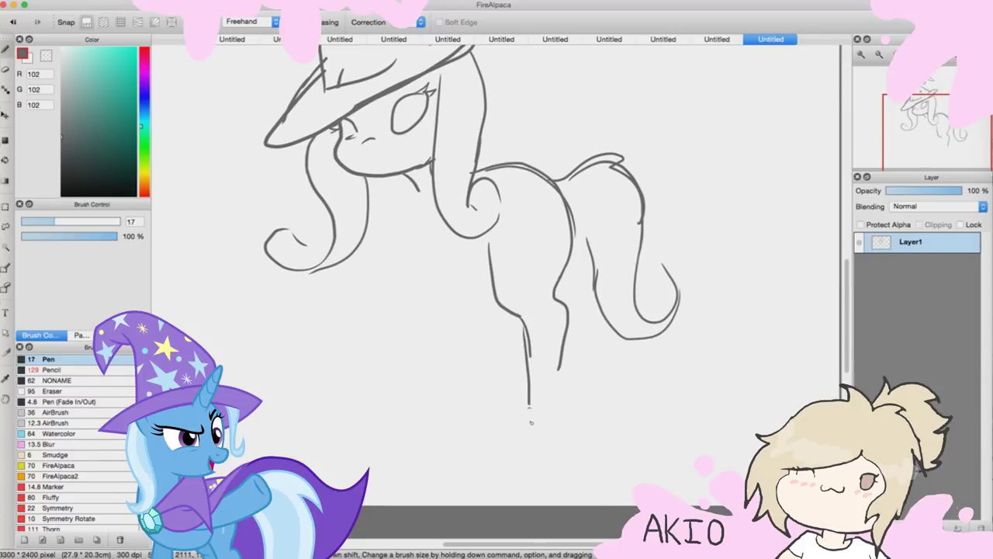
left_click_drag(557, 369, 552, 431)
key("ctrl+z")
left_click_drag(561, 307, 554, 431)
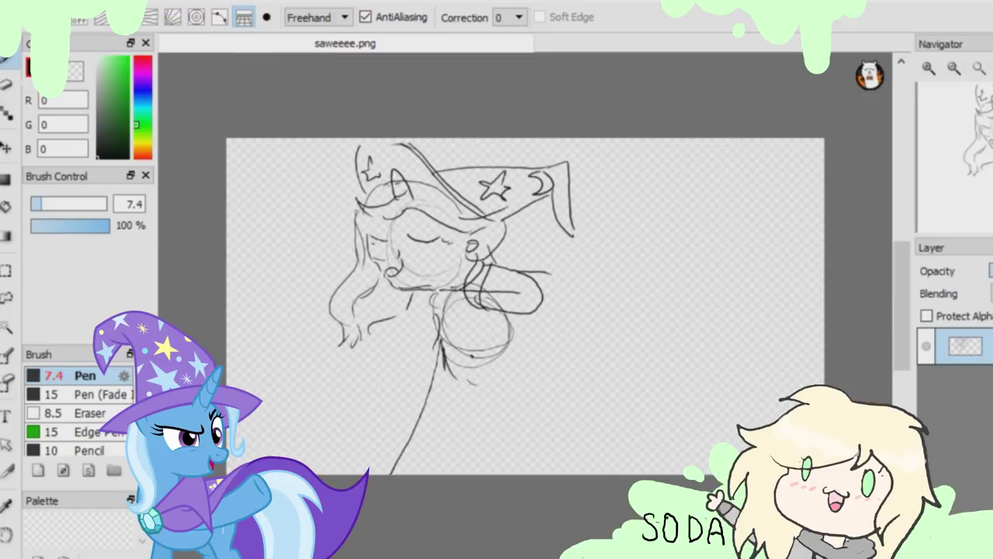
In the thin-lined version, draw the straight front leg and the raised, bent front leg with its hoof.
left_click_drag(477, 344, 453, 409)
left_click_drag(435, 307, 335, 423)
left_click_drag(478, 343, 402, 473)
mouse_move(369, 385)
left_mouse_down()
mouse_move(428, 358)
mouse_move(435, 381)
left_mouse_up()
left_click_drag(337, 400, 371, 430)
Draw the belly and hind legs with the long star-patterned cape draped over the back, reworking the first strokes.
left_click_drag(463, 361, 559, 465)
left_click_drag(543, 283, 597, 364)
left_click_drag(578, 302, 667, 458)
left_click_drag(621, 350, 717, 443)
key("ctrl+z")
key("ctrl+z")
key("ctrl+z")
key("ctrl+z")
left_click_drag(470, 346, 643, 460)
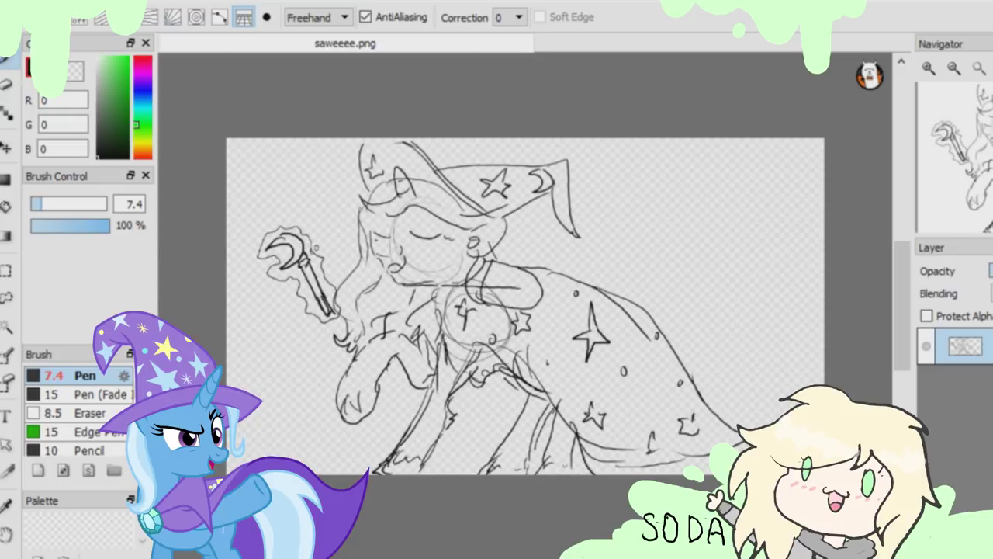
Switch to the Discord chat and compare the two finished Trixie sketches.
left_click(16, 2)
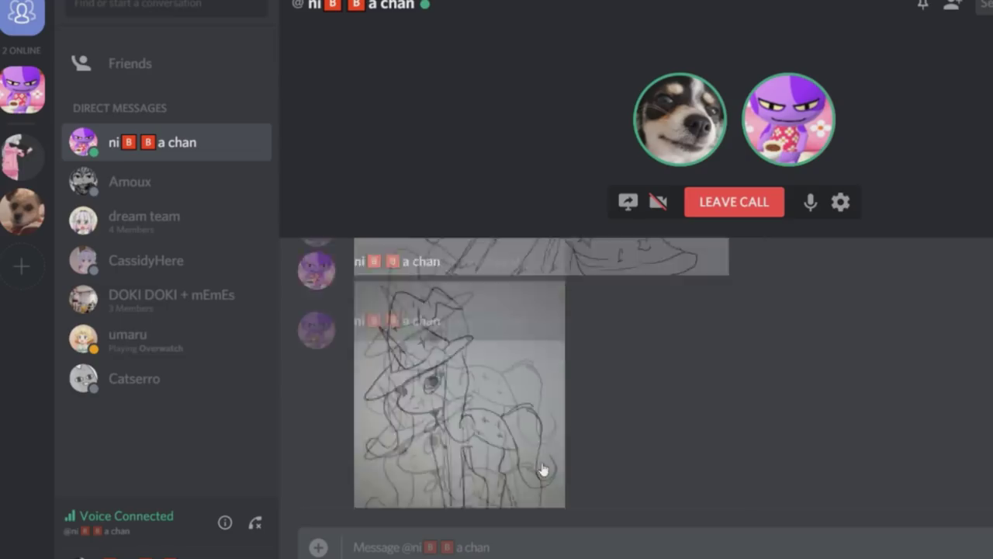
scroll(703, 379, "up", 8)
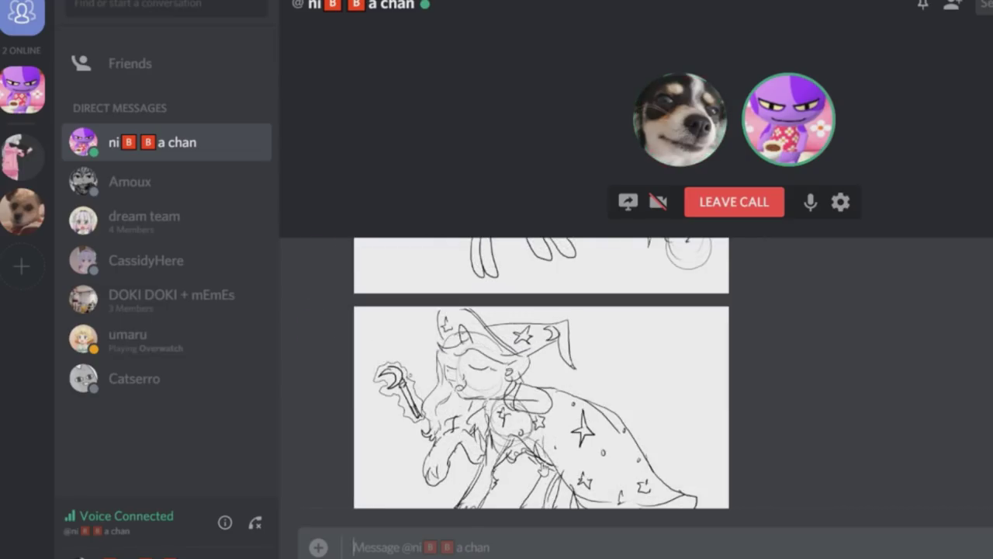
scroll(543, 468, "down", 5)
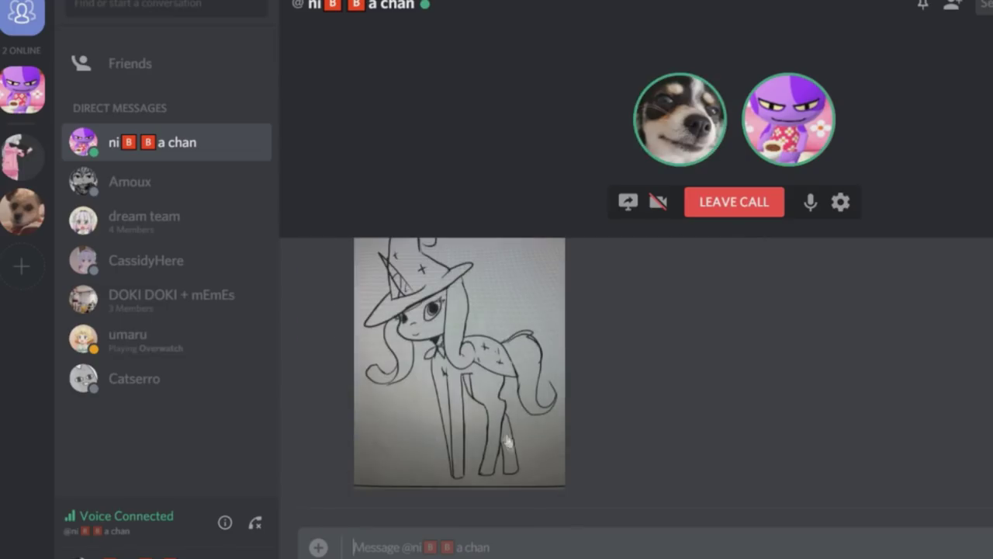
scroll(498, 422, "up", 5)
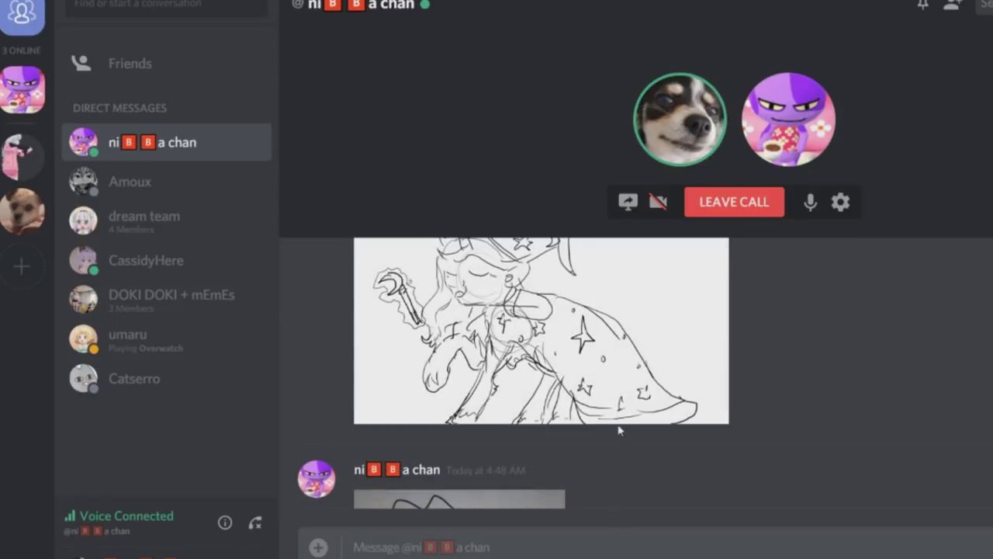
scroll(619, 429, "down", 3)
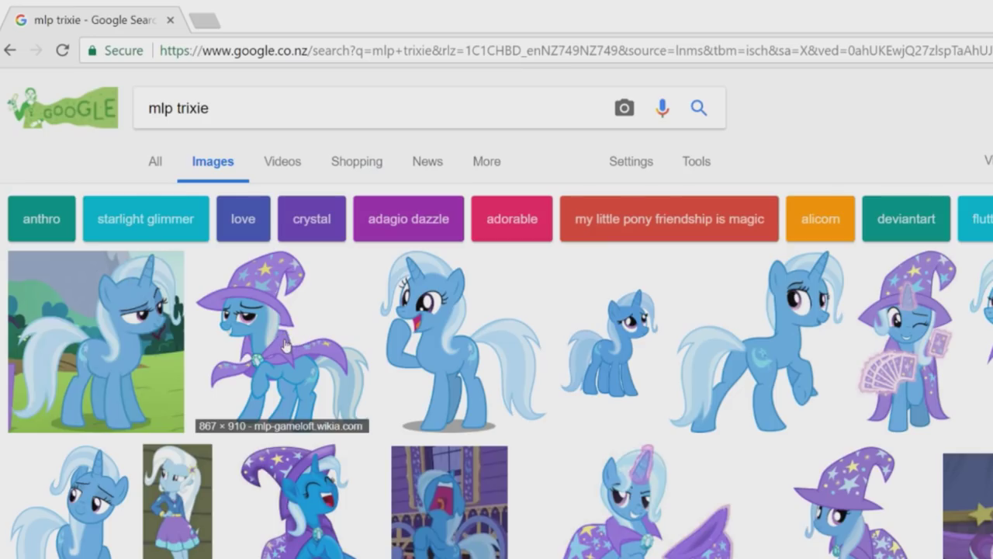
Switch to the browser and open the hatted Trixie vector picture from the "mlp trixie" image results.
left_click(286, 345)
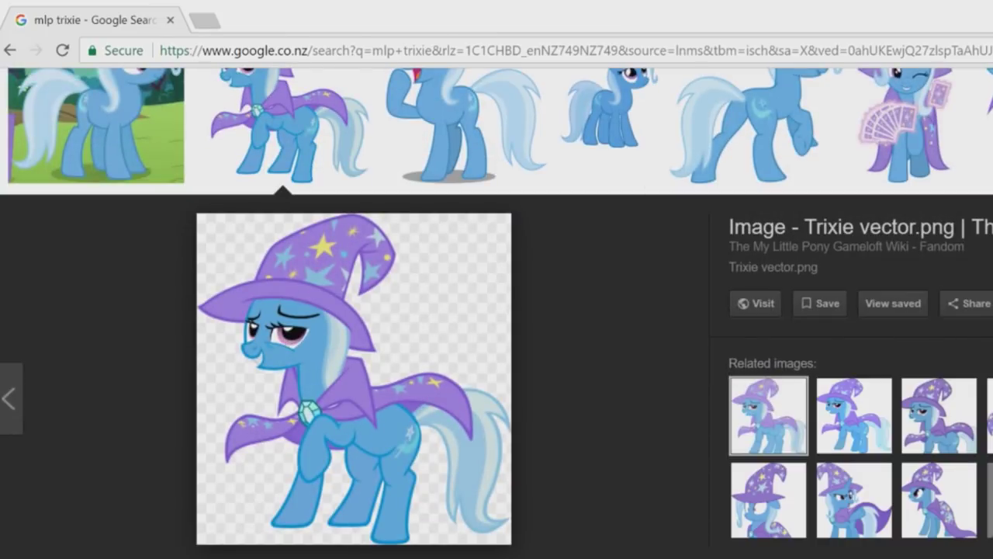